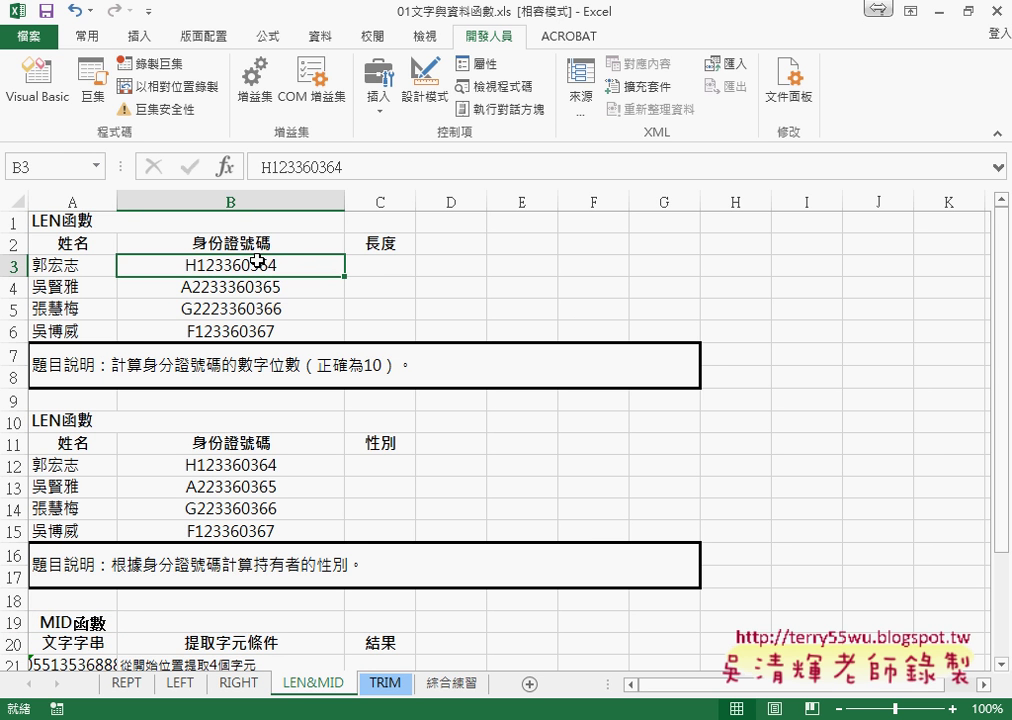
Step: Insert the LEN function from the 文字 category into C3
left_click(405, 272)
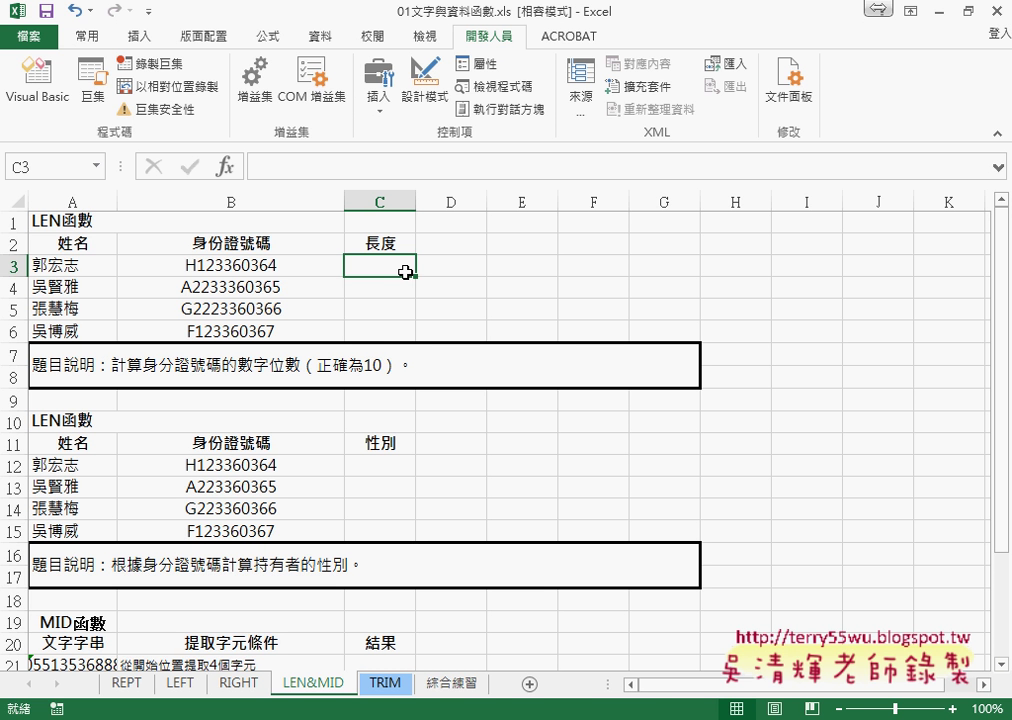
left_click(226, 166)
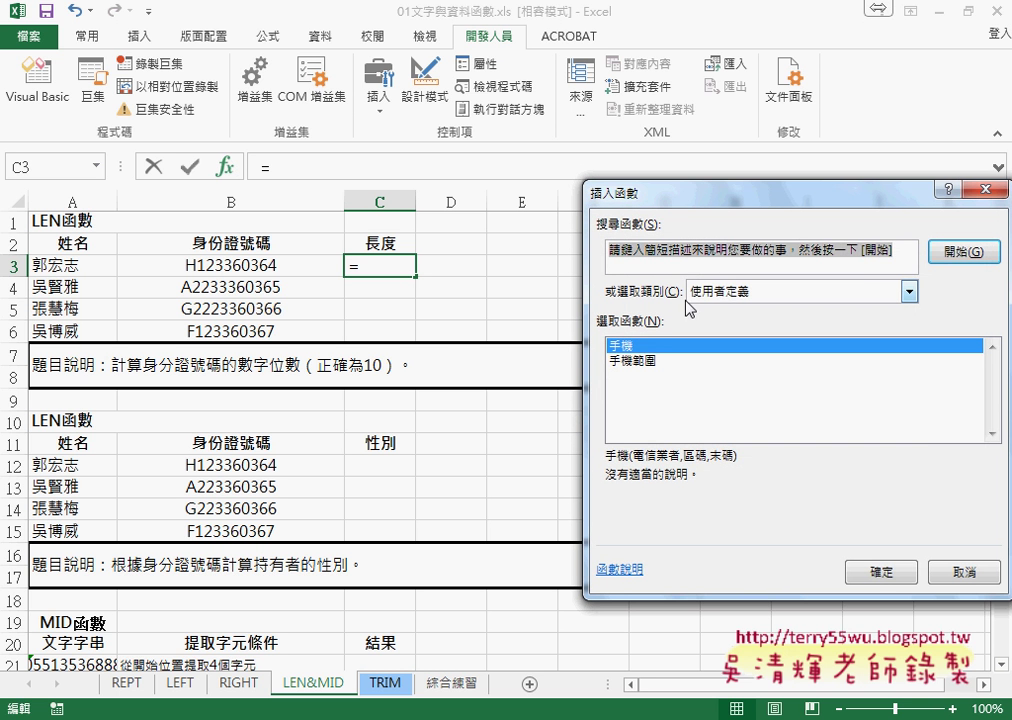
left_click(700, 291)
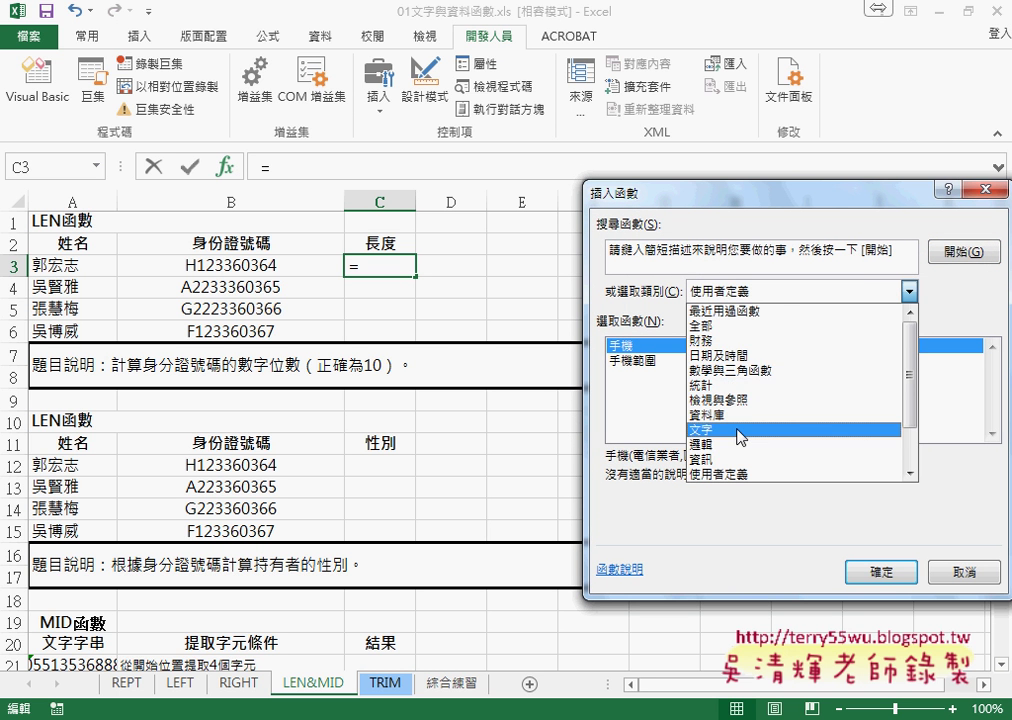
left_click(740, 430)
left_click_drag(690, 195, 576, 110)
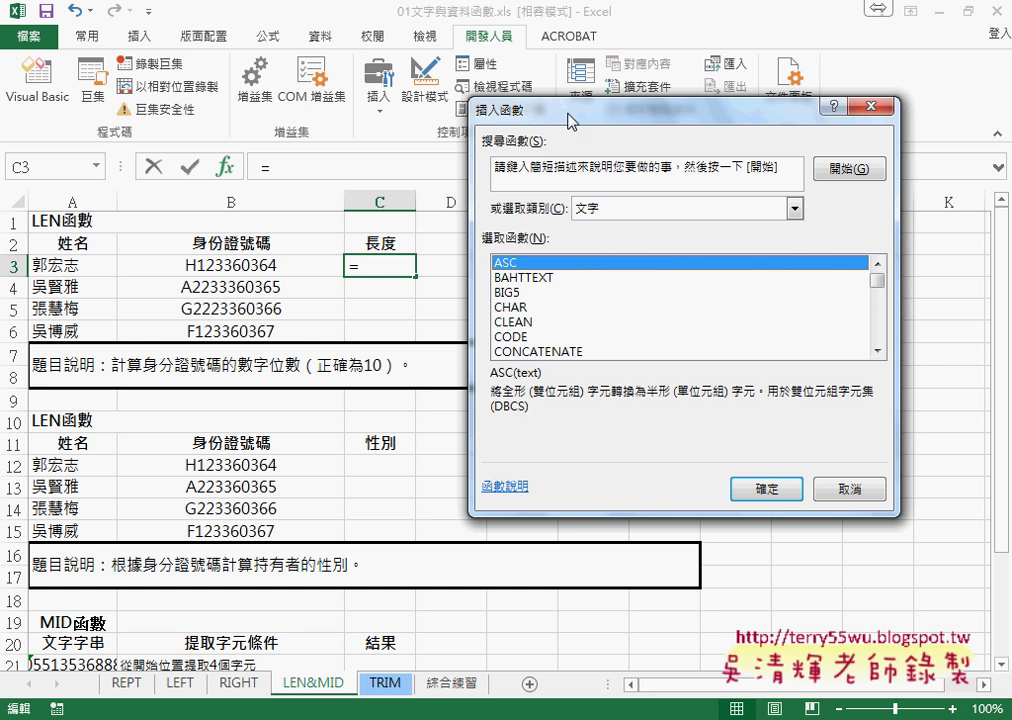
left_click(877, 351)
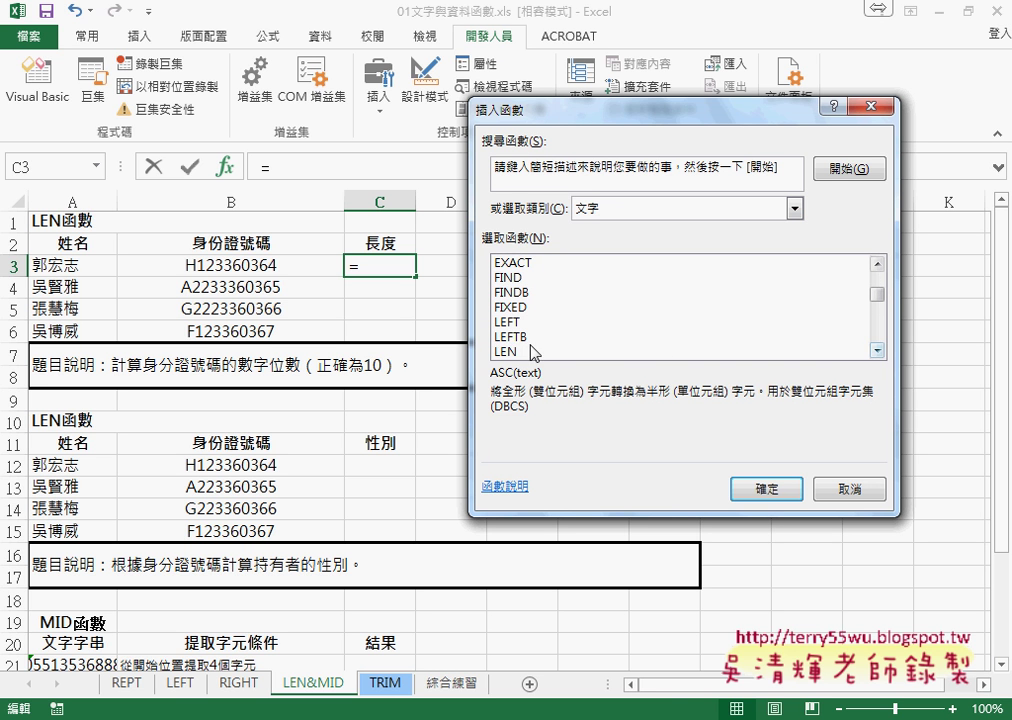
left_click(525, 352)
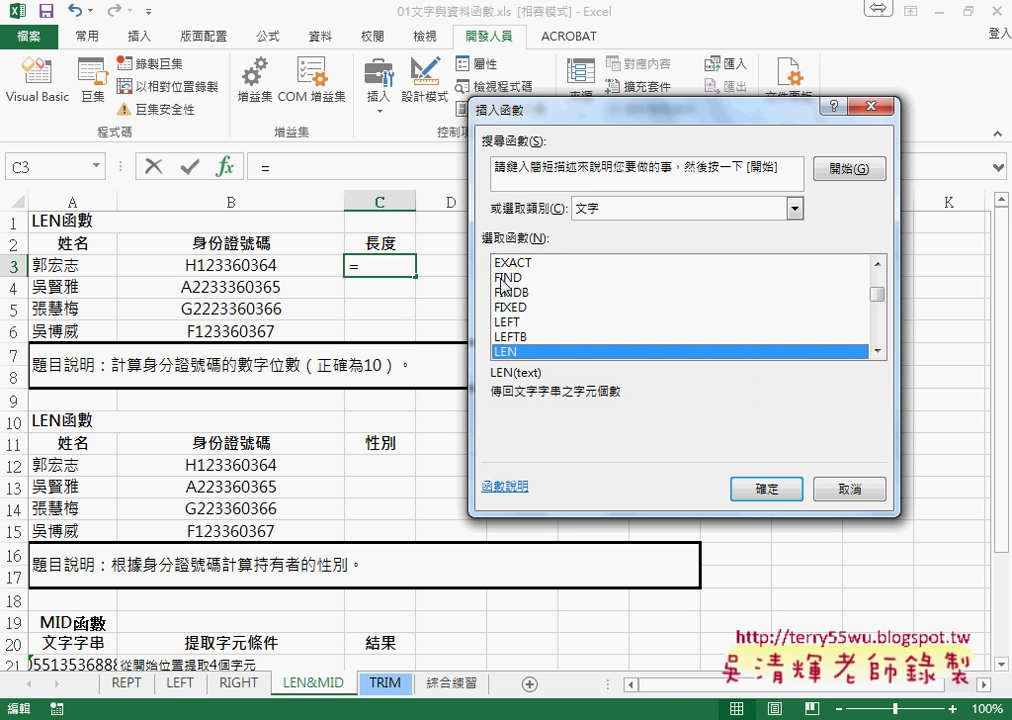
left_click(768, 489)
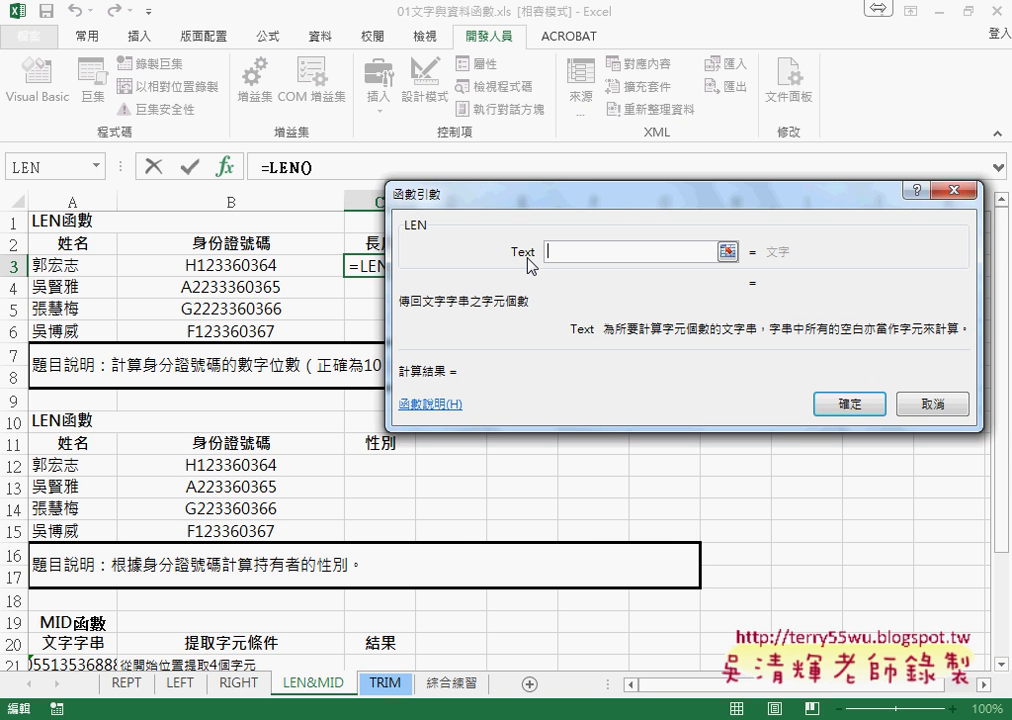
Step: Apply =LEN(B3) and fill it down to C6, giving 10, 11, 11, 10
left_click(260, 265)
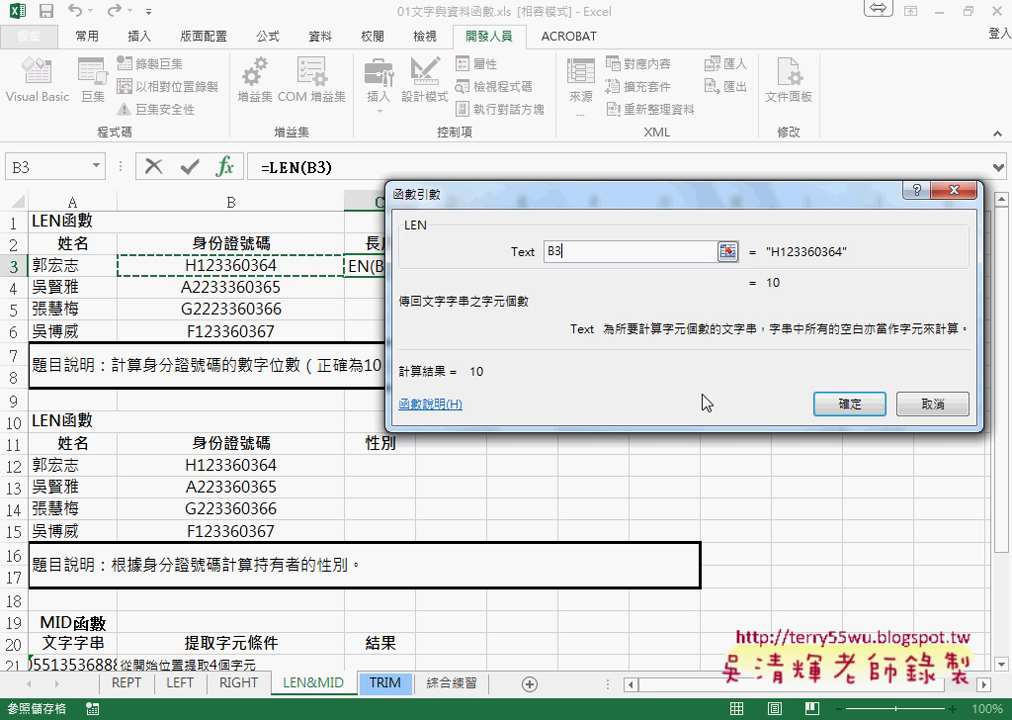
left_click(838, 410)
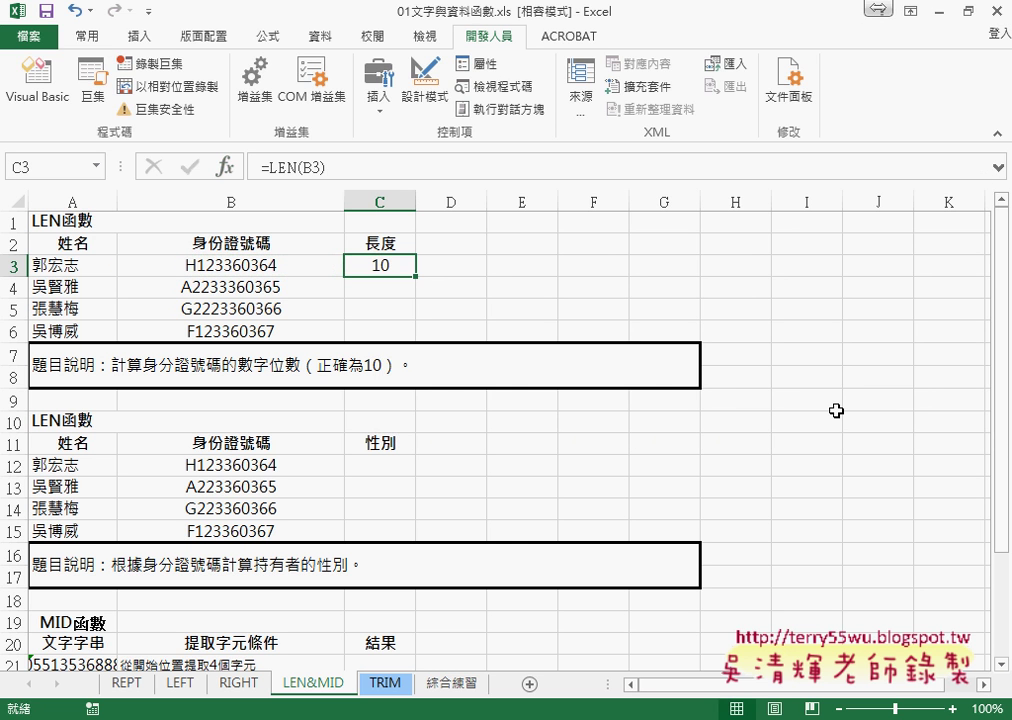
left_click_drag(417, 279, 416, 342)
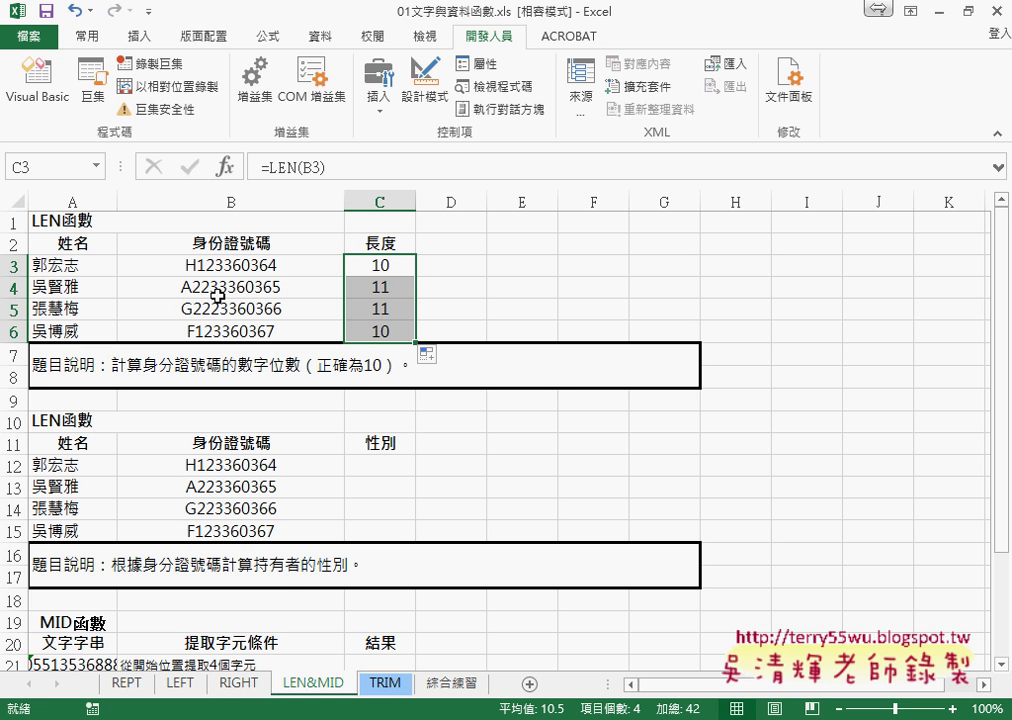
left_click(461, 266)
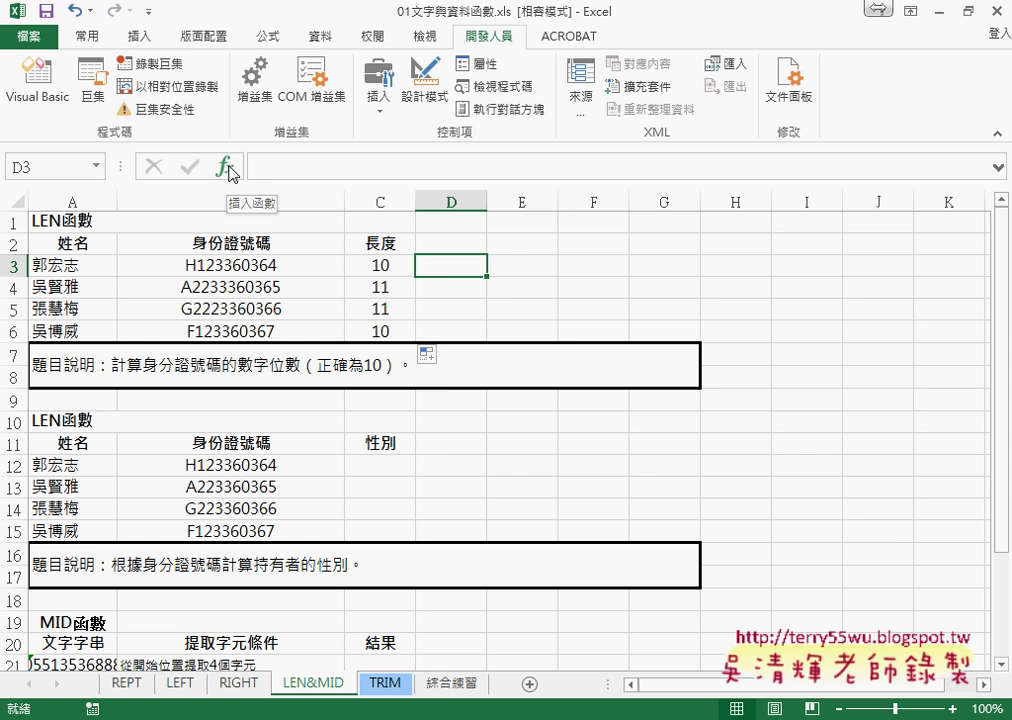
Step: Insert the IF function from the 邏輯 category into D3
left_click(229, 172)
left_click(611, 210)
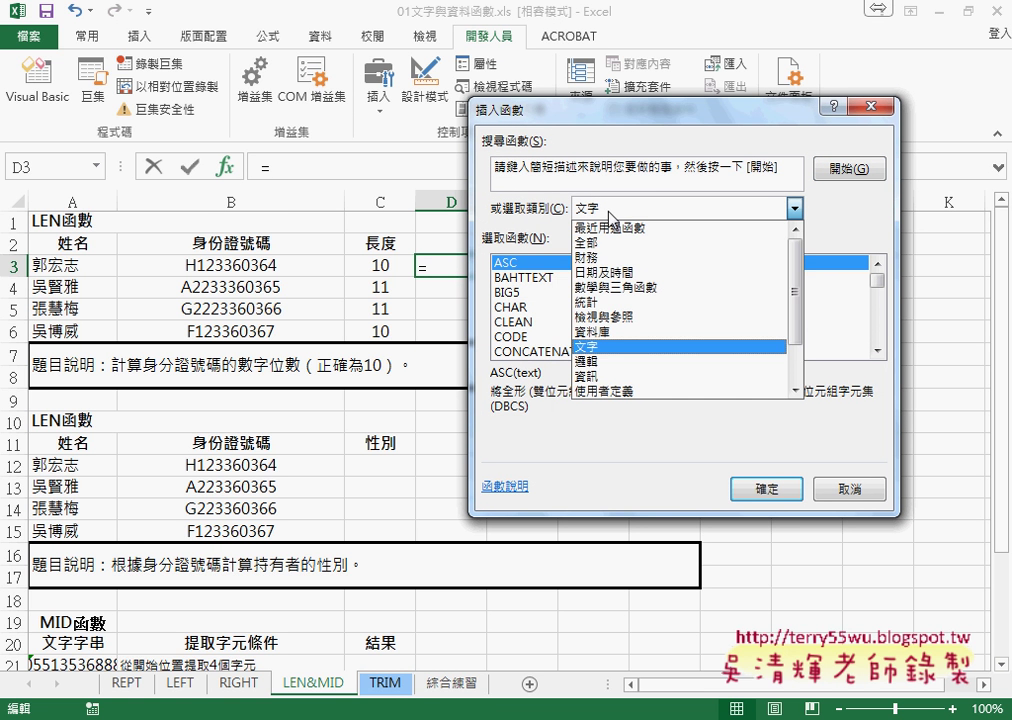
left_click(620, 361)
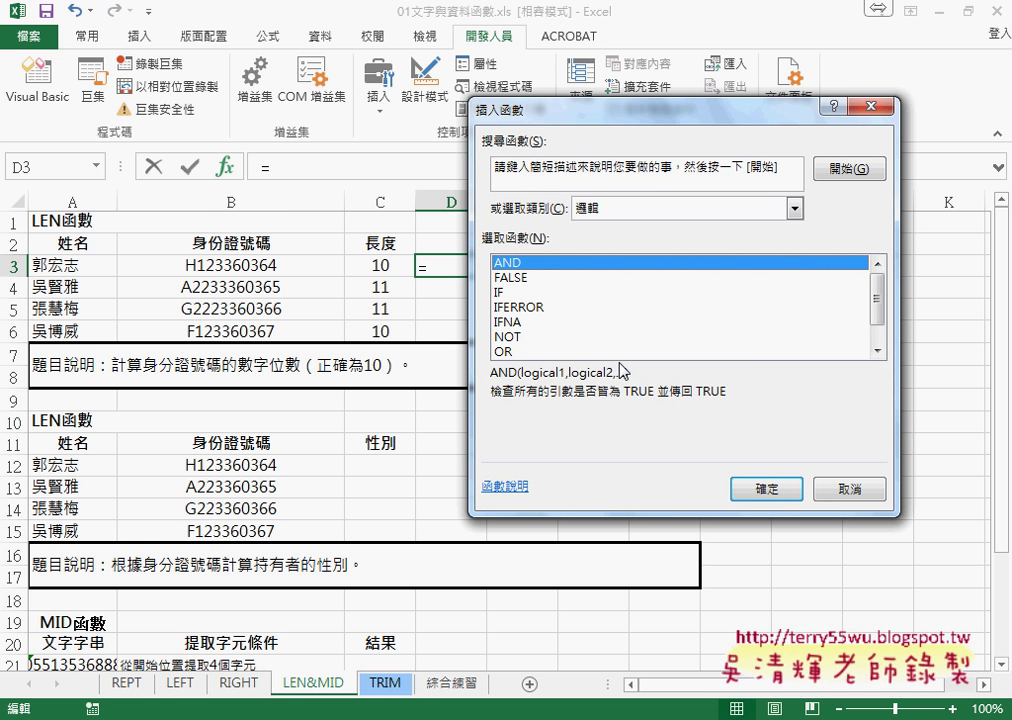
double_click(505, 293)
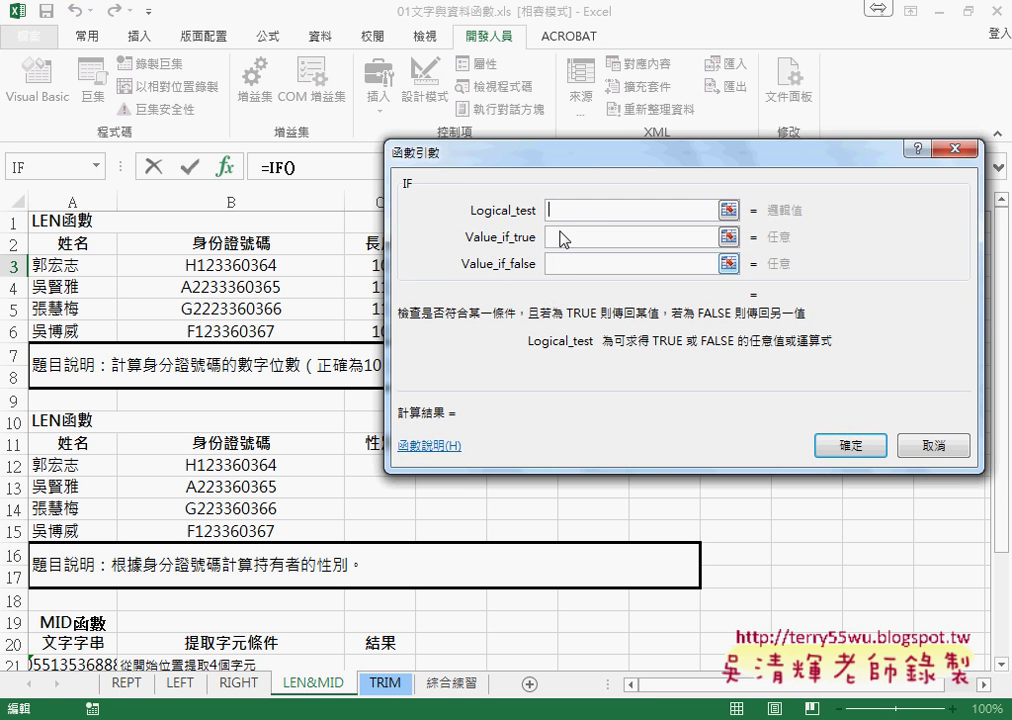
left_click_drag(562, 170, 640, 177)
Step: Enter the IF arguments C3=10, "Y" and "N"
left_click(380, 266)
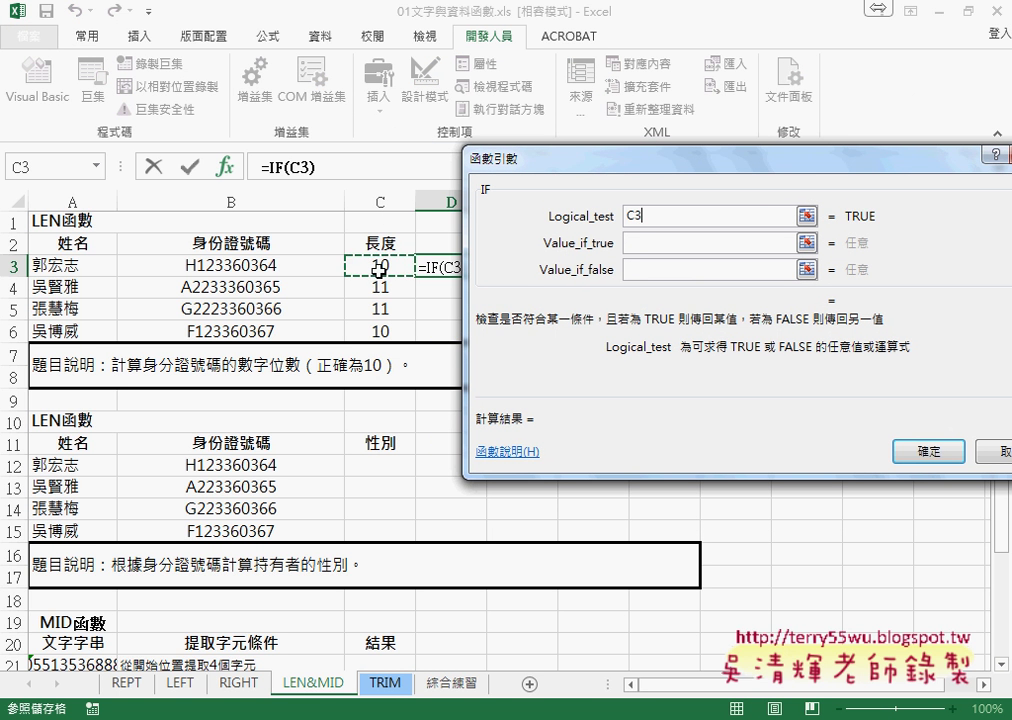
type("=")
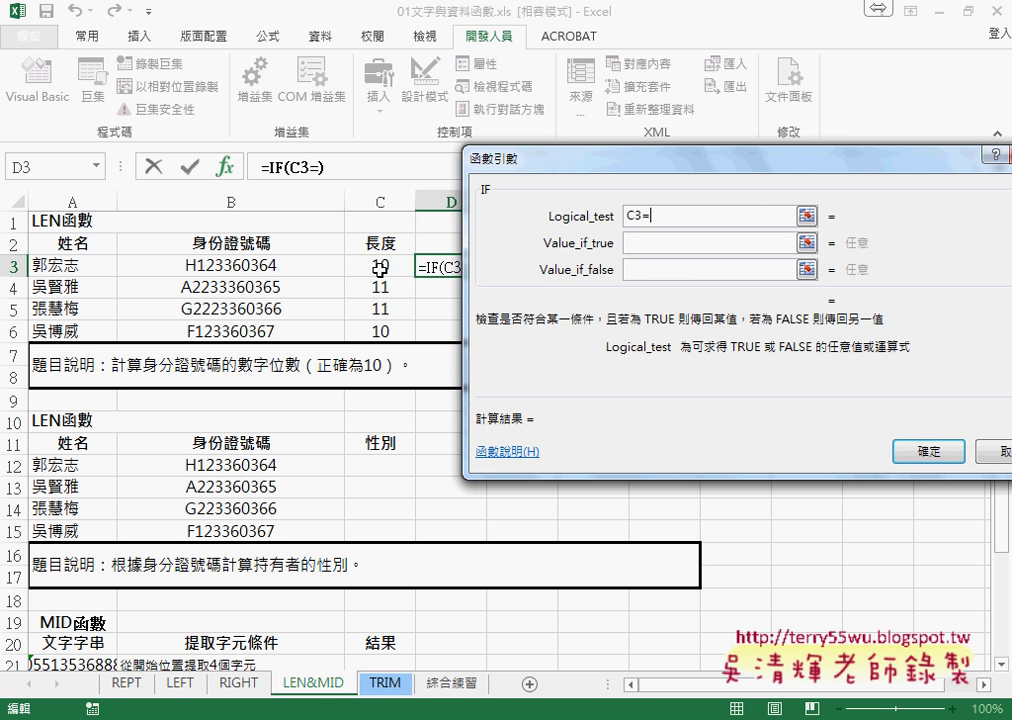
type("10")
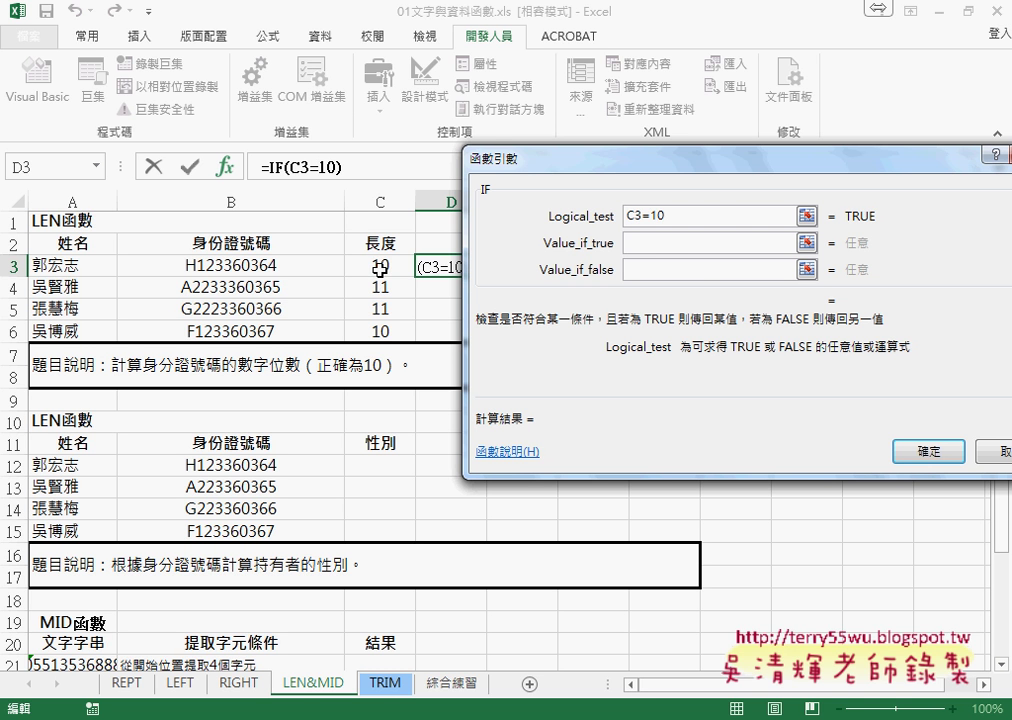
left_click(663, 243)
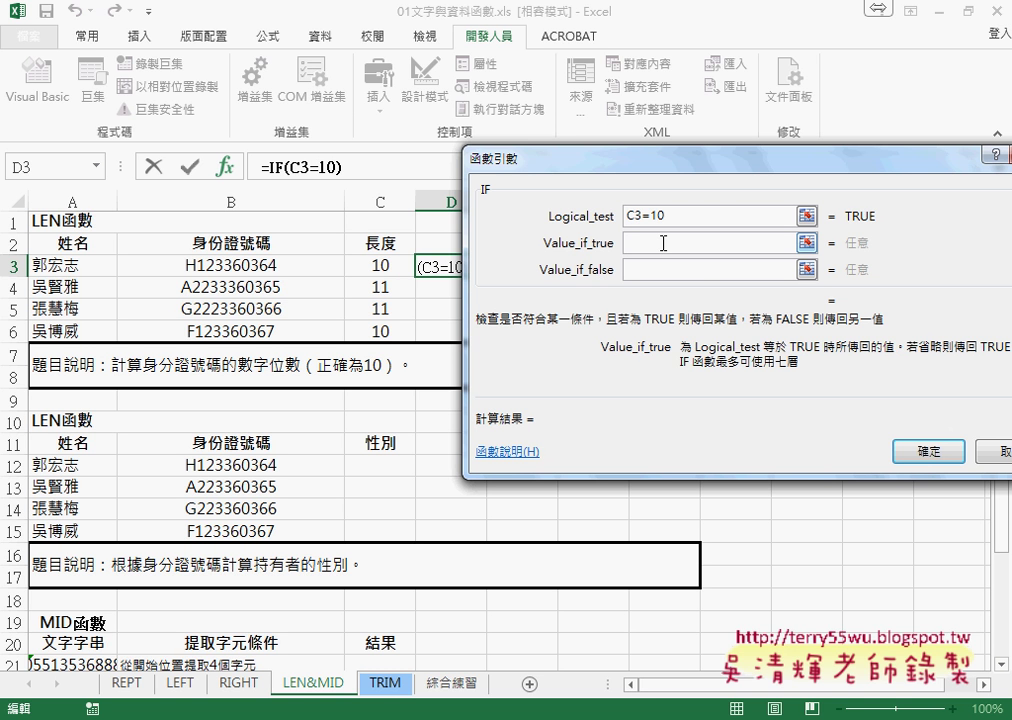
type("Y")
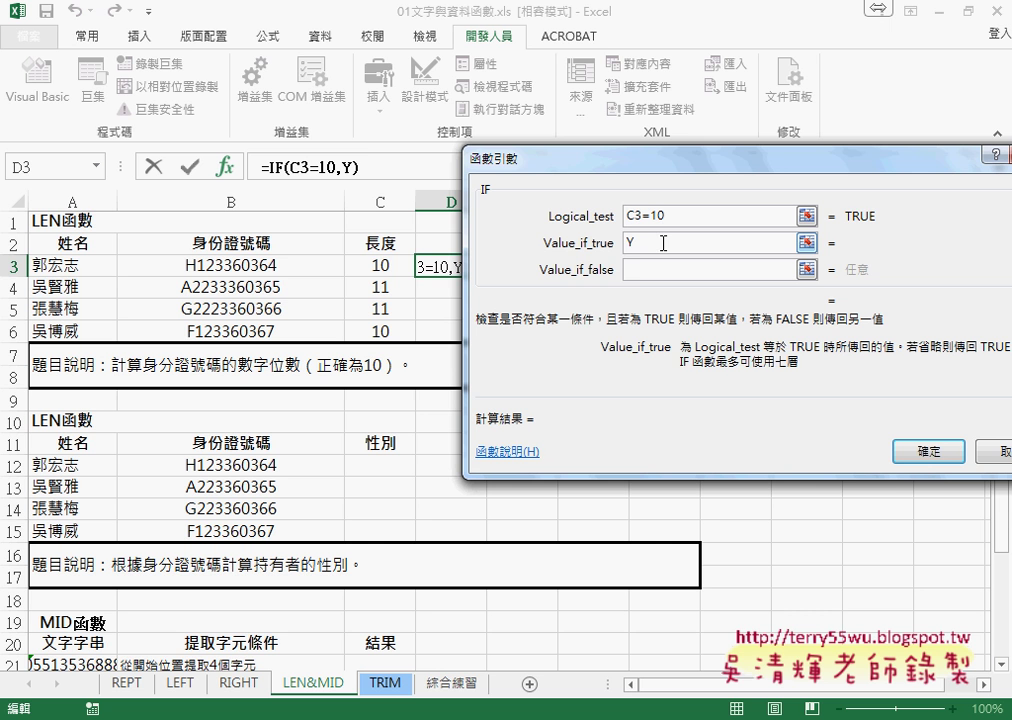
left_click(637, 266)
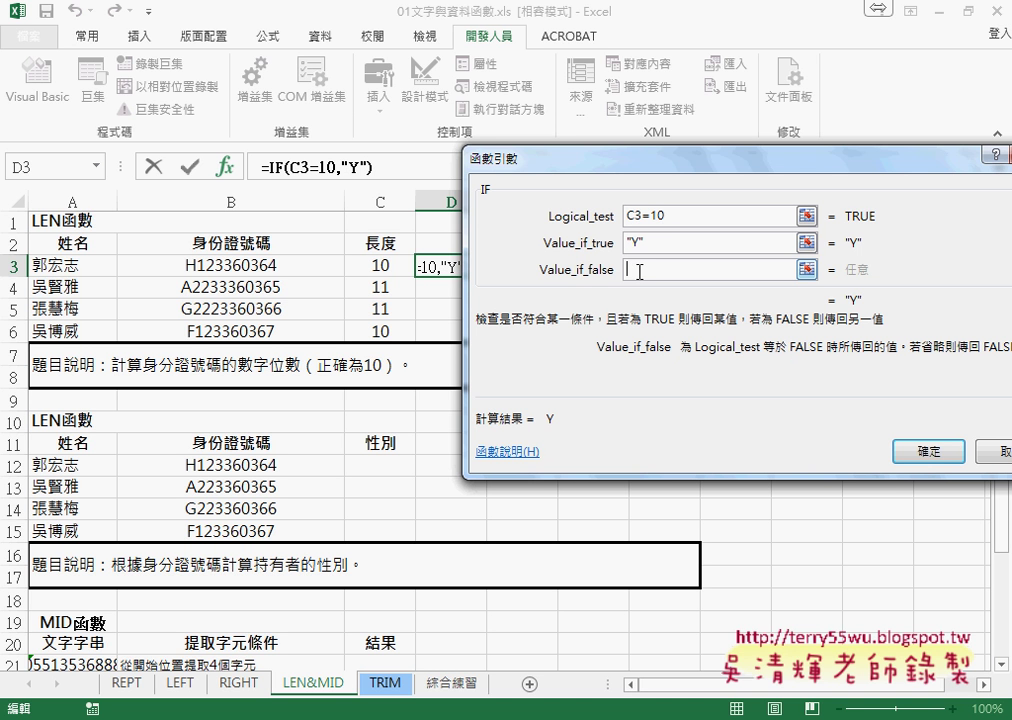
type("N")
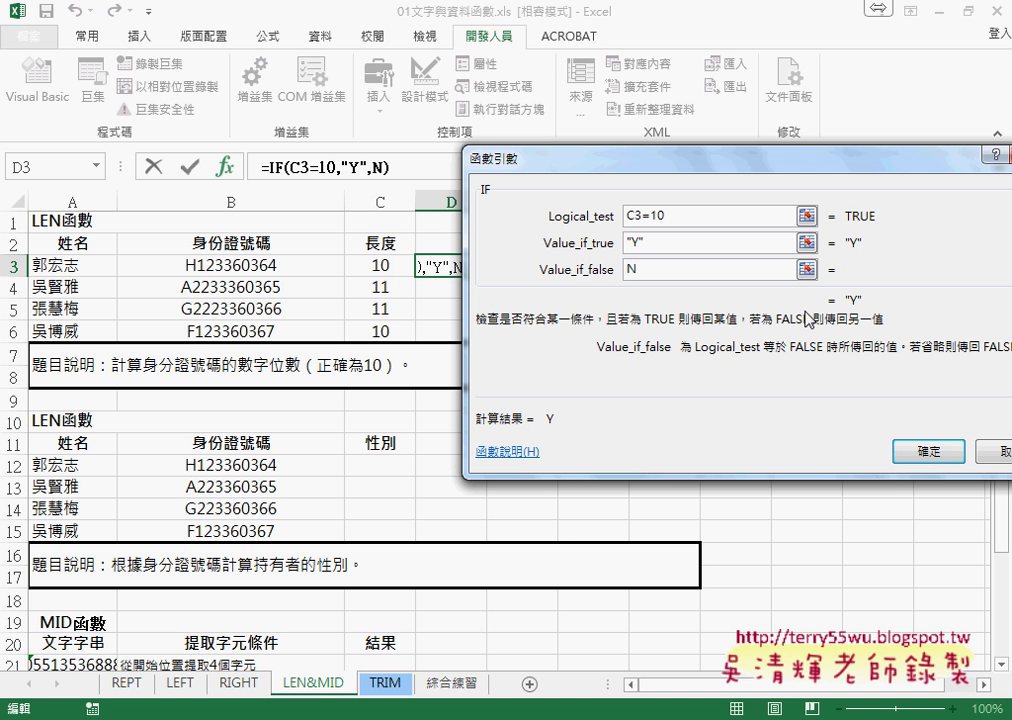
left_click(777, 250)
left_click(671, 269)
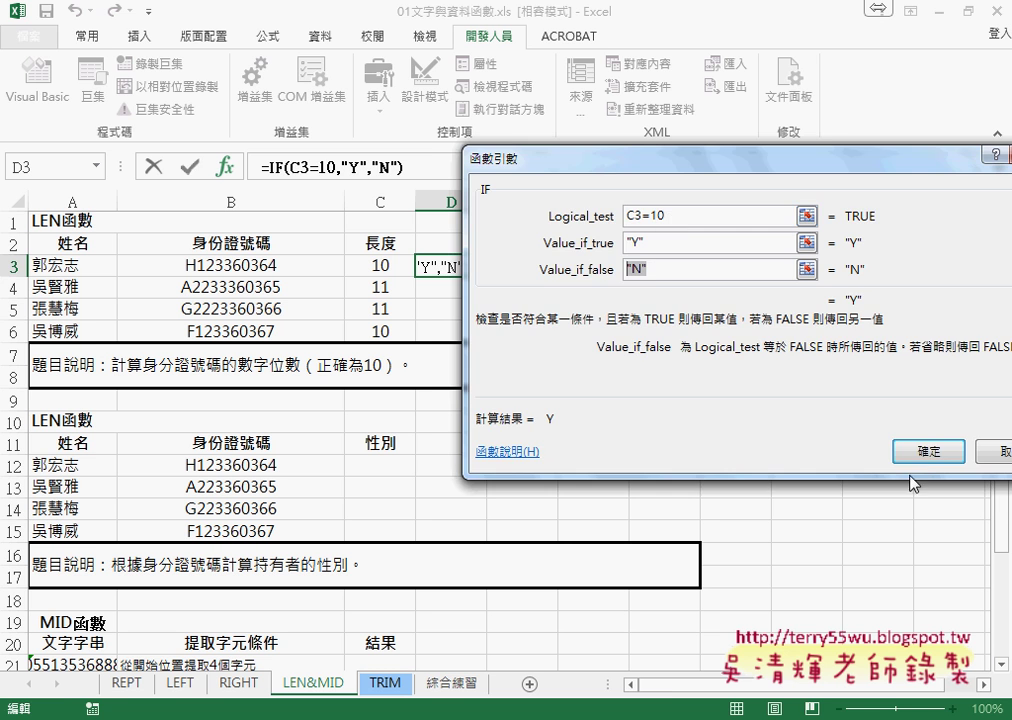
Step: Confirm =IF(C3=10,"Y","N") and fill it to D6, flagging Y, N, N, Y
left_click(926, 450)
left_click_drag(482, 273, 477, 328)
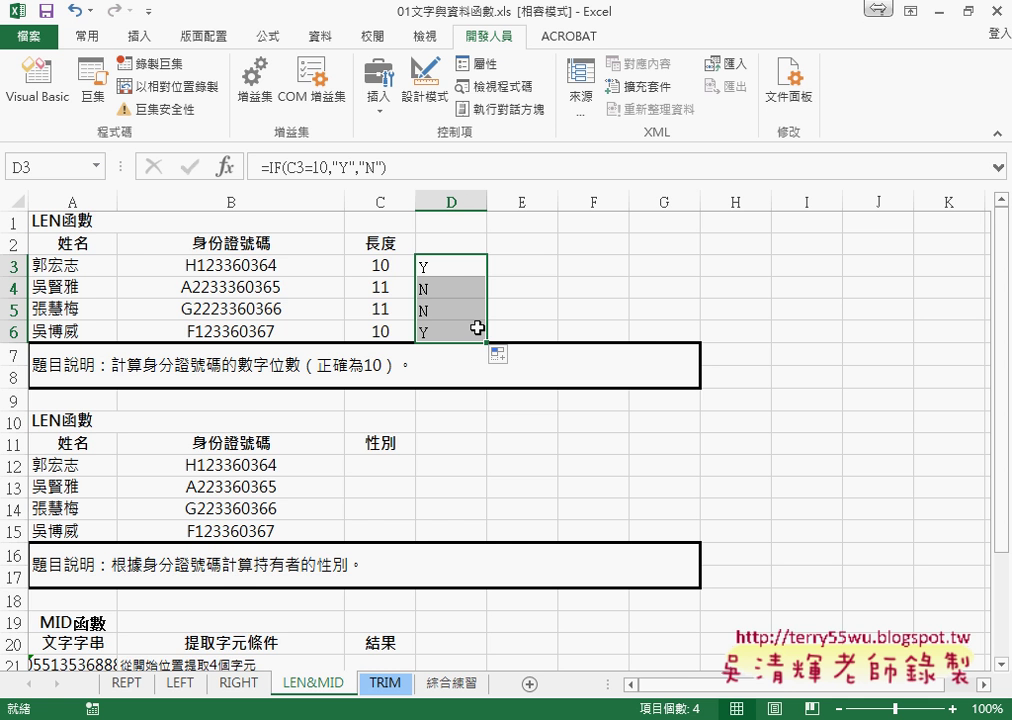
left_click_drag(447, 289, 447, 311)
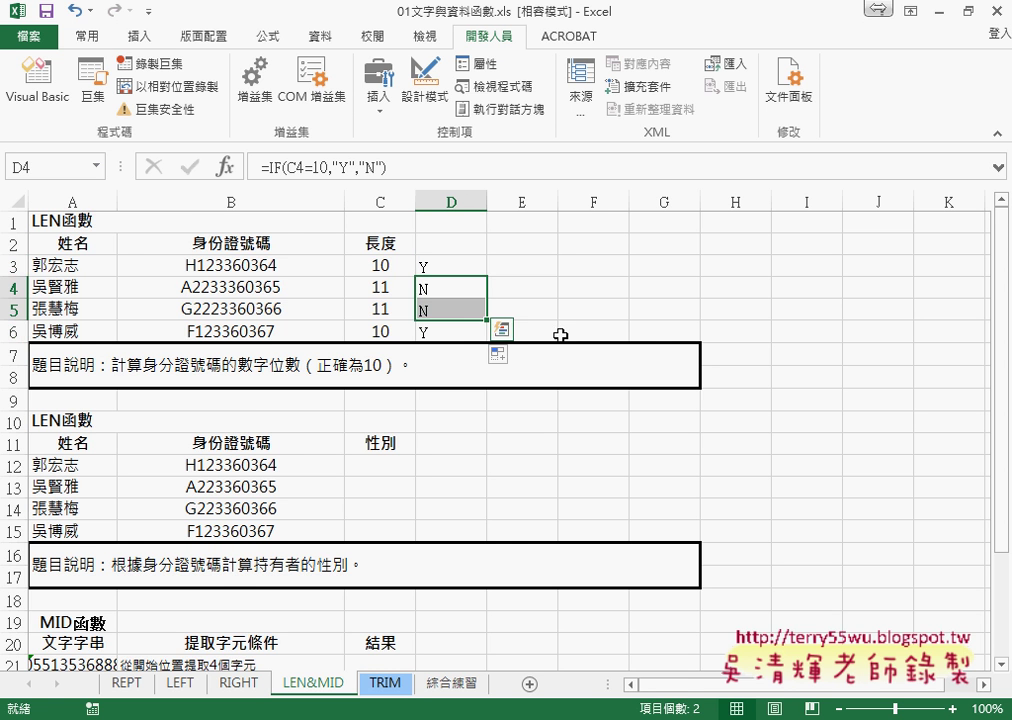
scroll(566, 342, "down", 1)
scroll(566, 342, "down", 2)
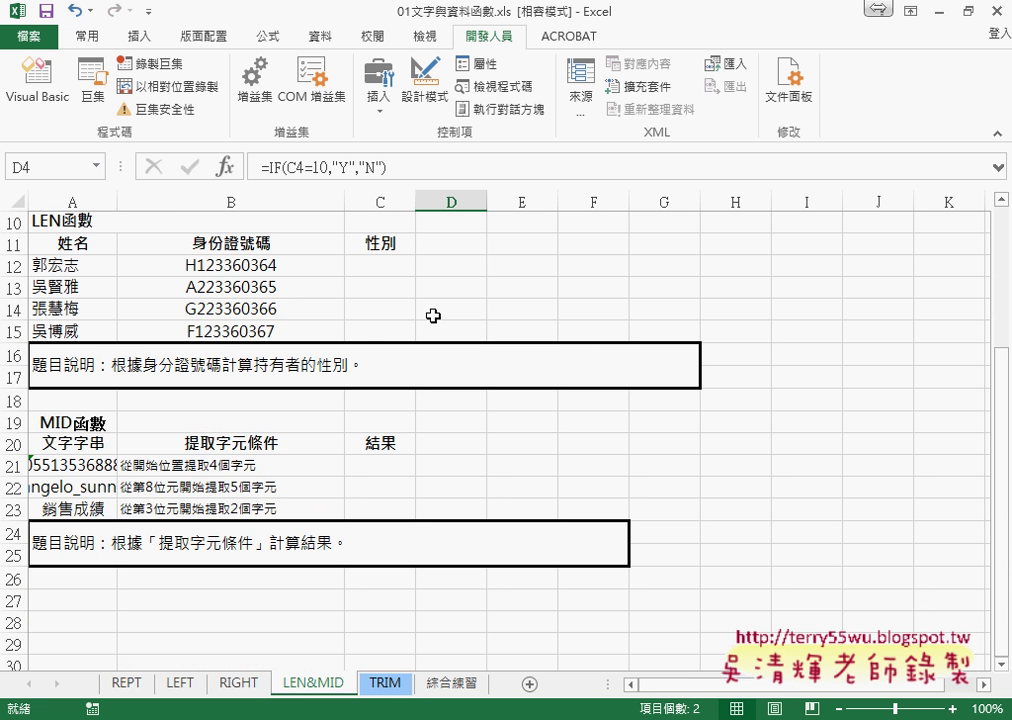
left_click(394, 267)
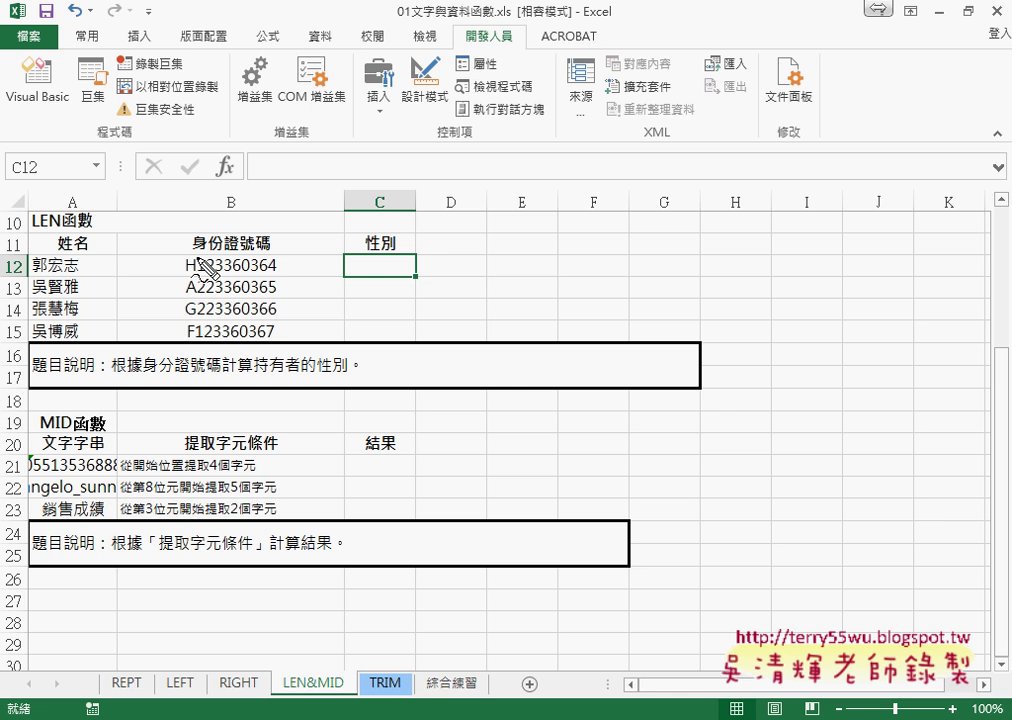
left_click_drag(197, 262, 210, 256)
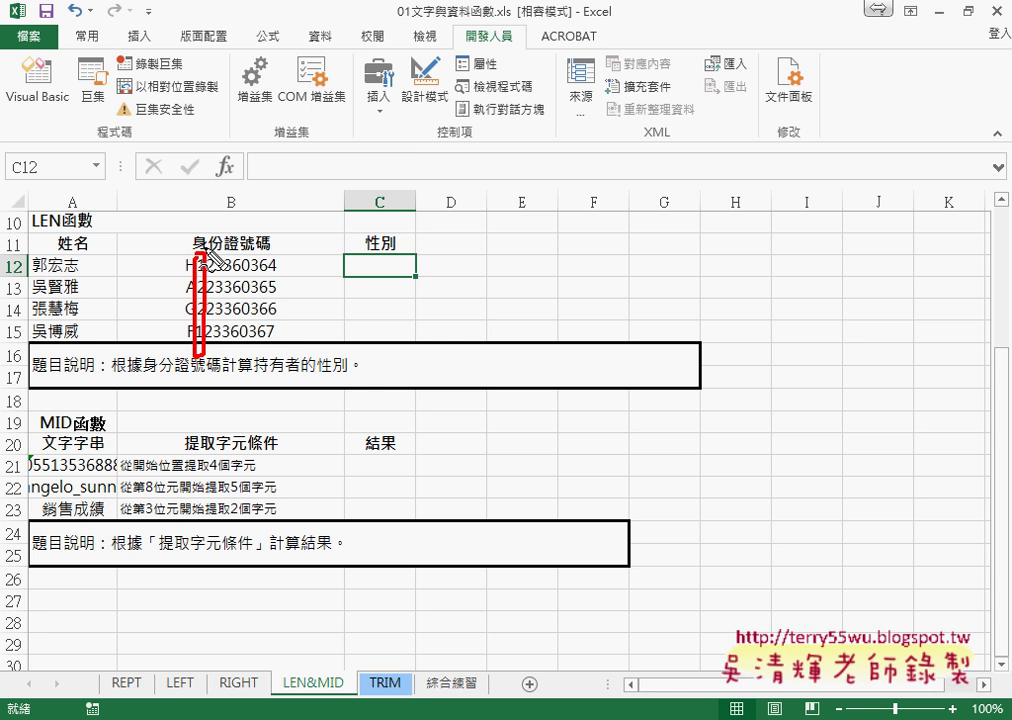
key("Escape")
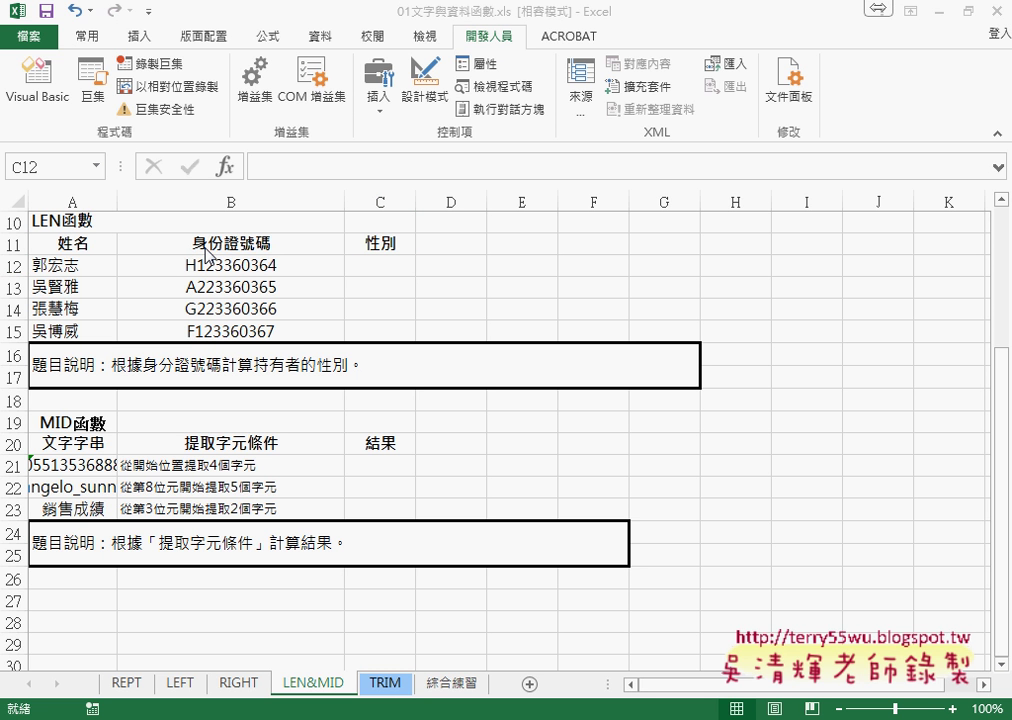
left_click(403, 268)
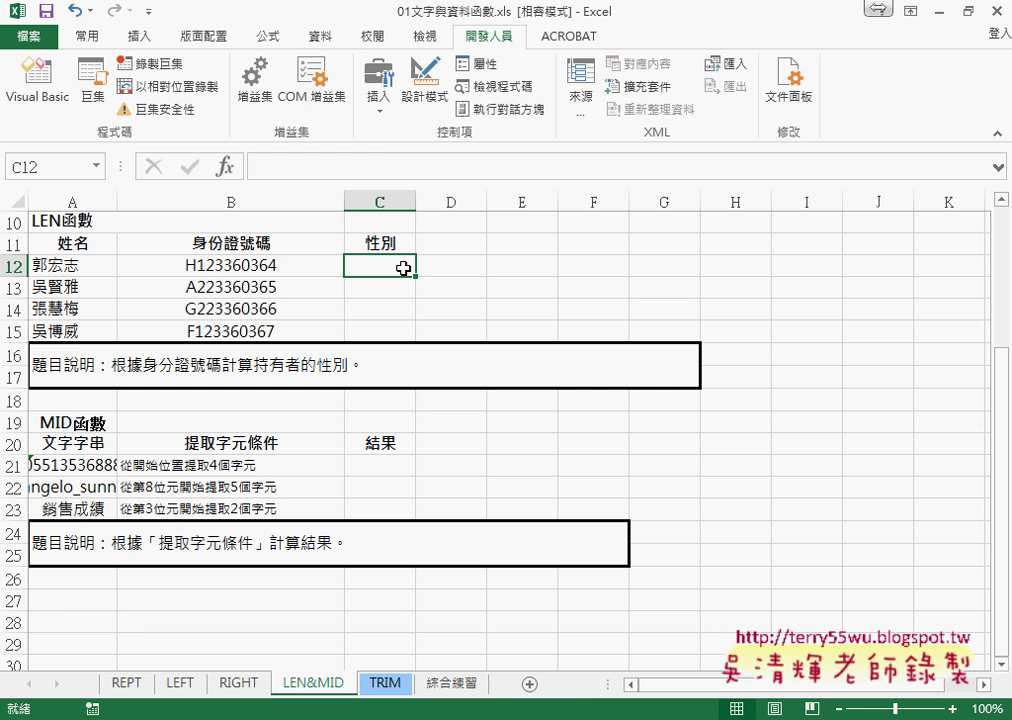
key("ctrl+c")
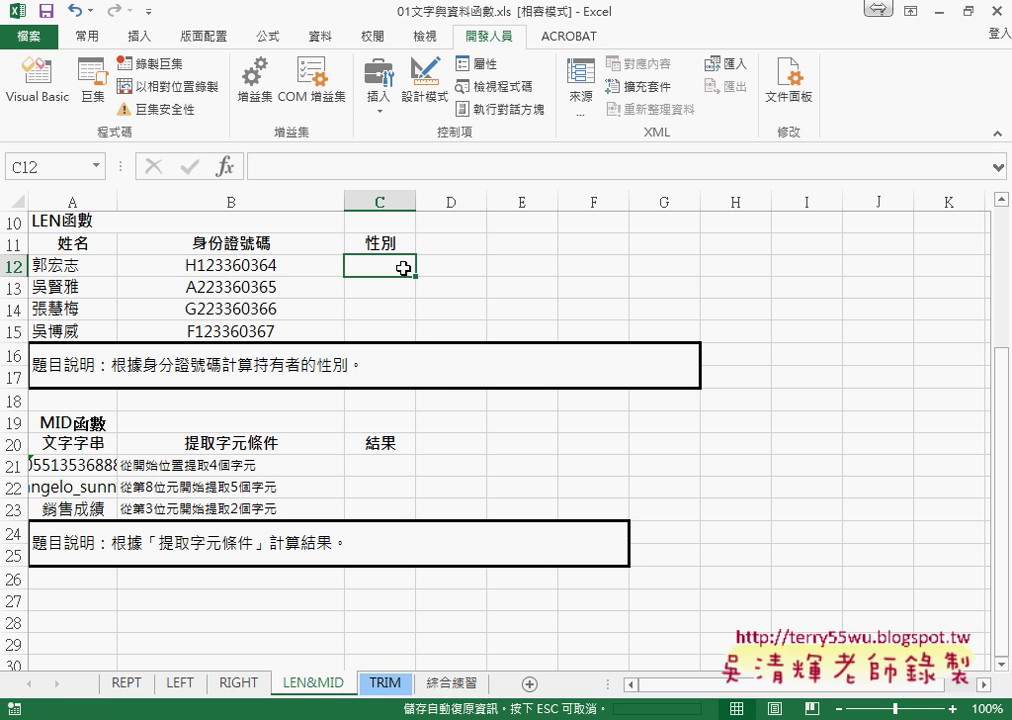
key("Escape")
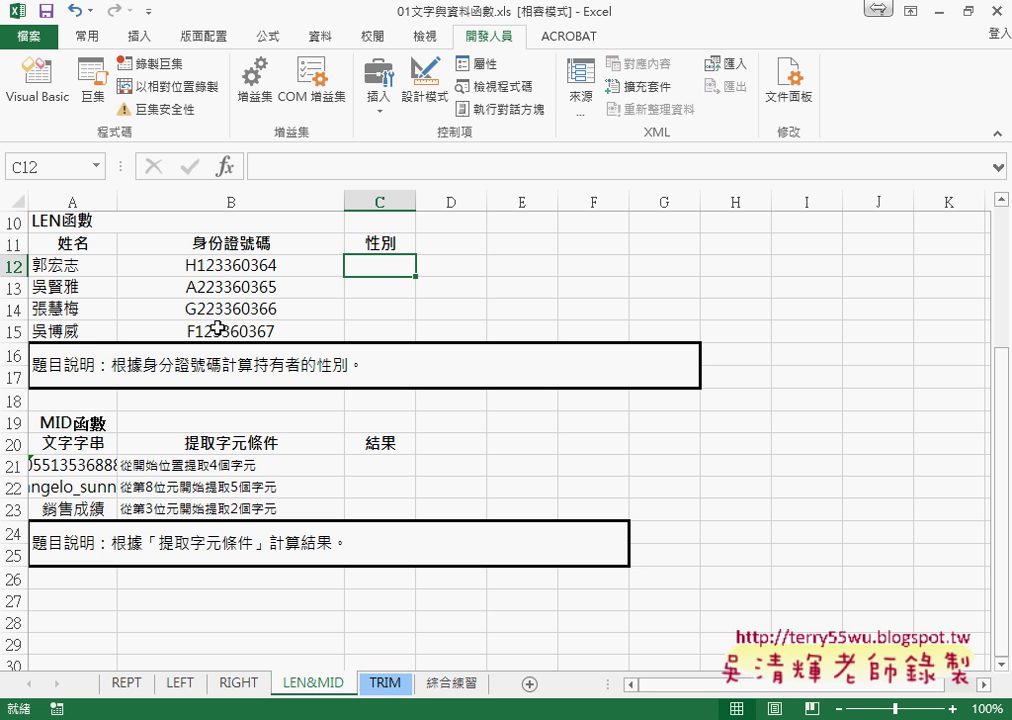
Step: Choose the MID function from the 文字 category for C12
left_click(225, 166)
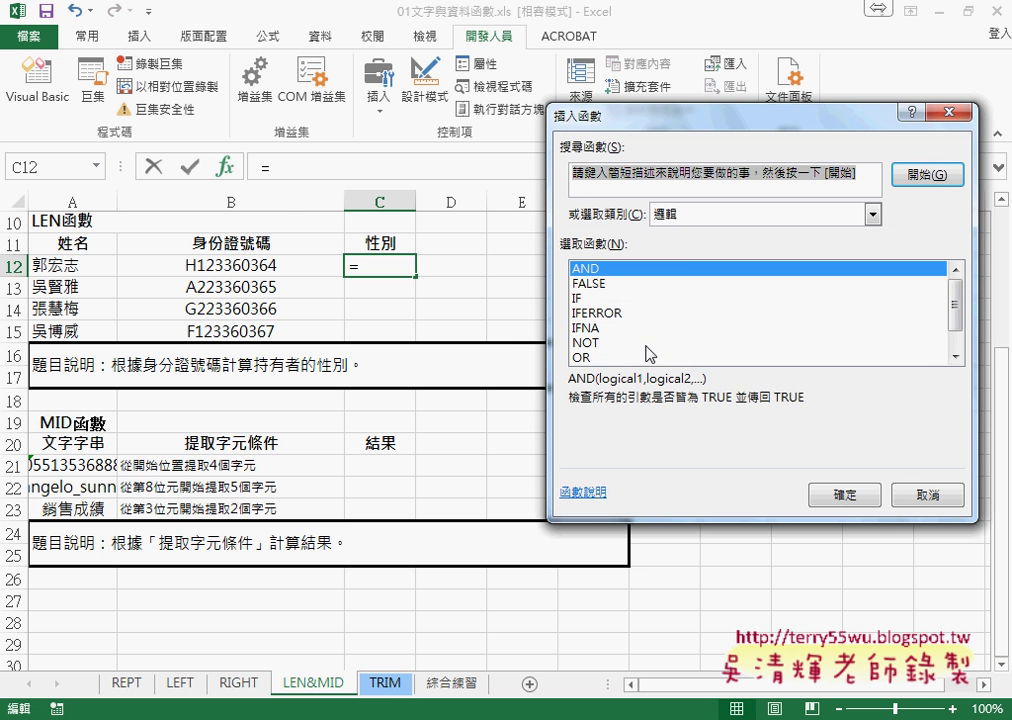
left_click(705, 222)
left_click(705, 353)
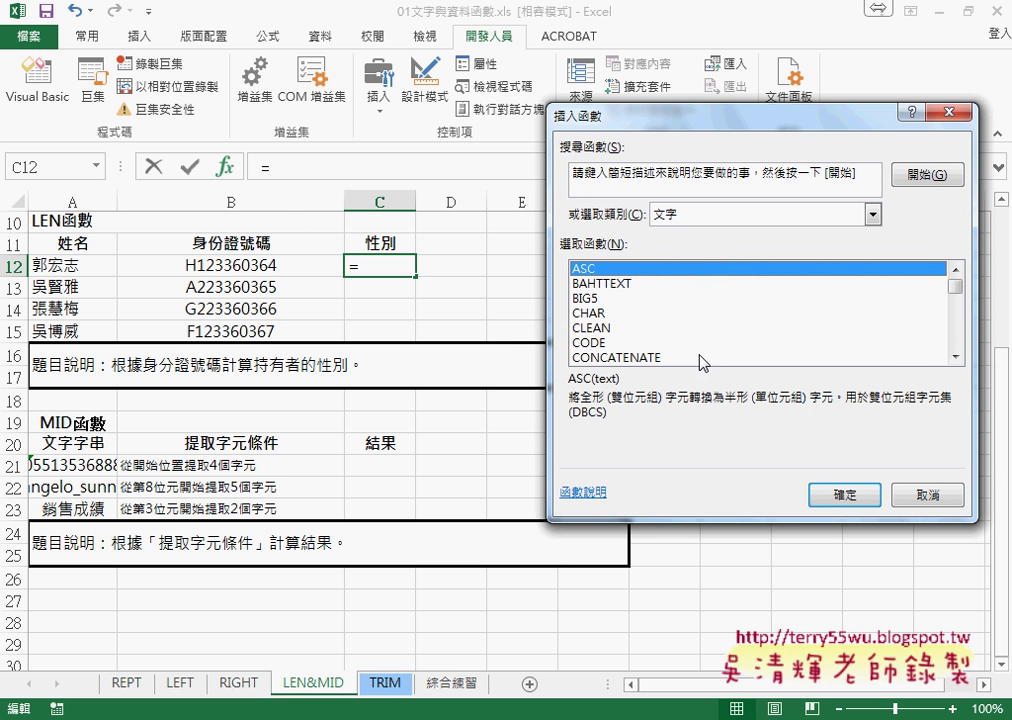
left_click(954, 356)
left_click(954, 356)
left_click(954, 356)
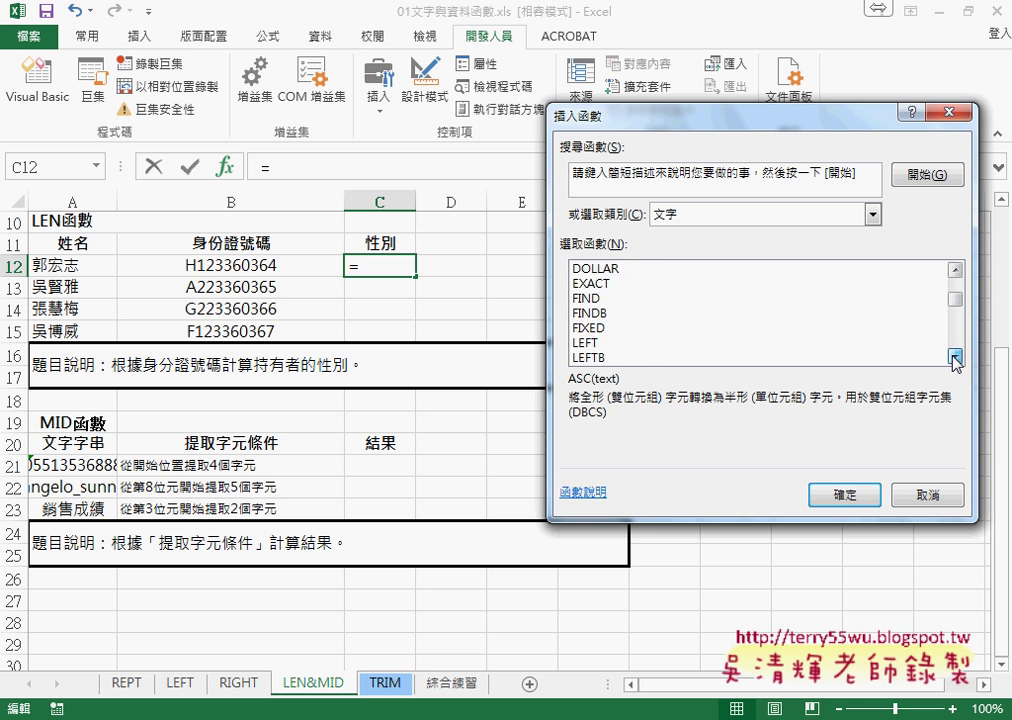
left_click(954, 356)
left_click(954, 356)
left_click(954, 356)
left_click(954, 356)
left_click(954, 356)
left_click(954, 356)
left_click(606, 314)
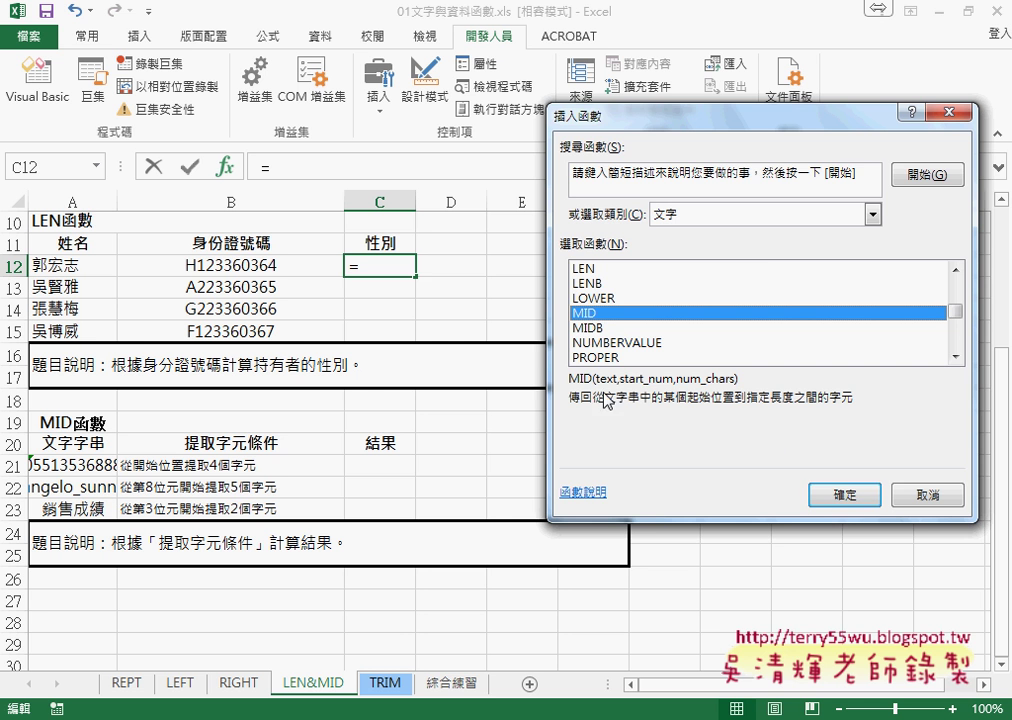
left_click(840, 494)
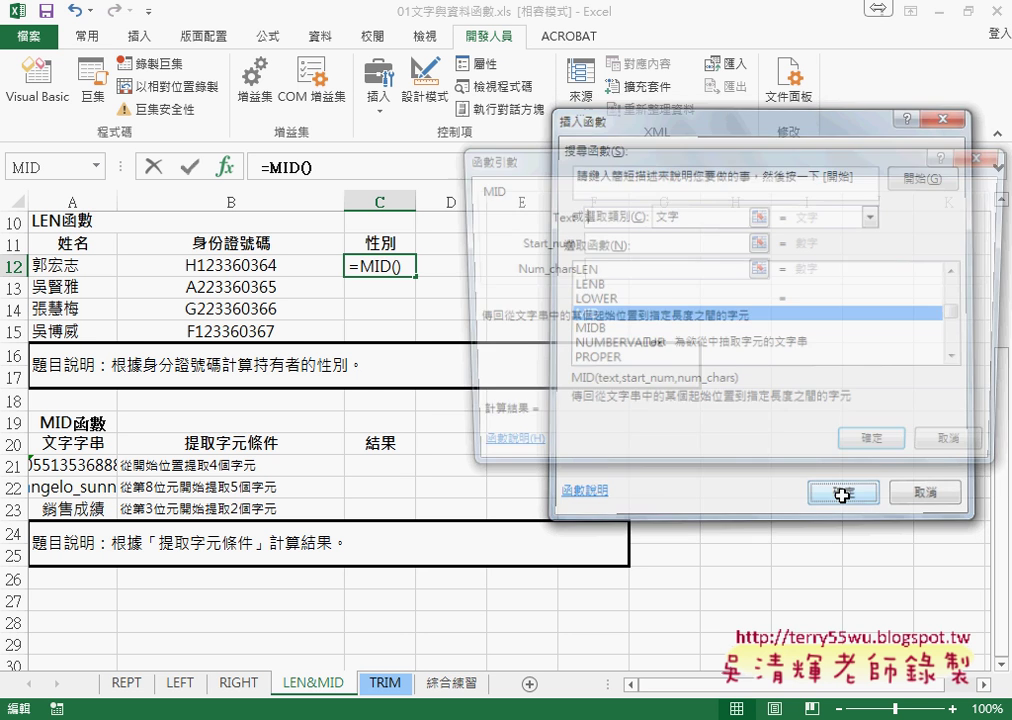
Step: Set MID's arguments to Text B12, Start_num 2, Num_chars 1
left_click(257, 265)
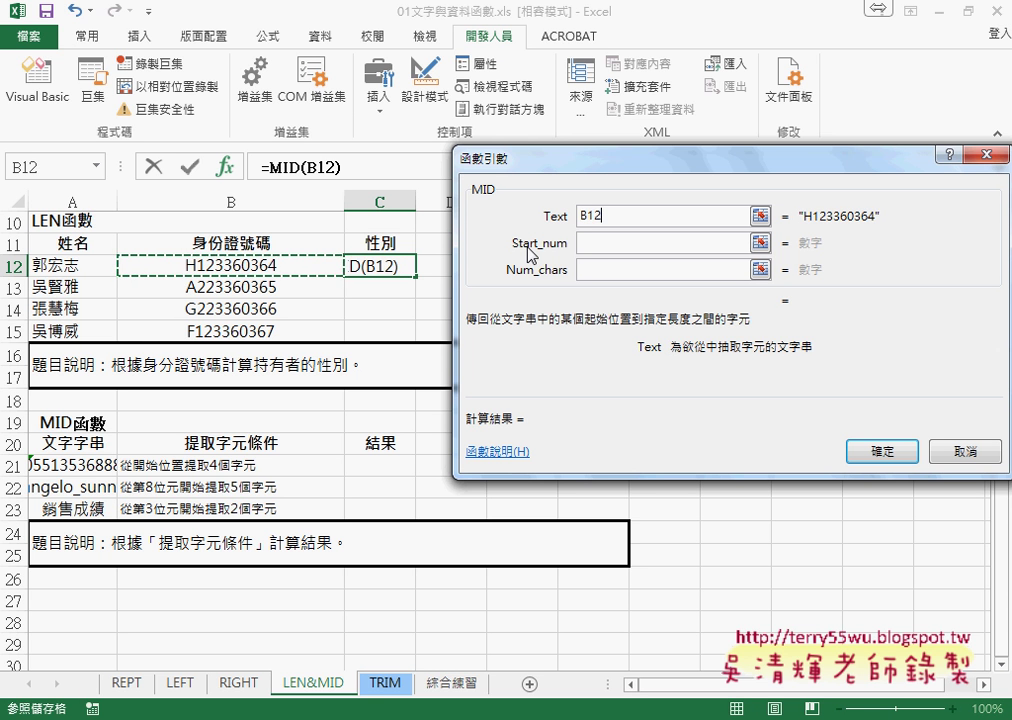
left_click(602, 242)
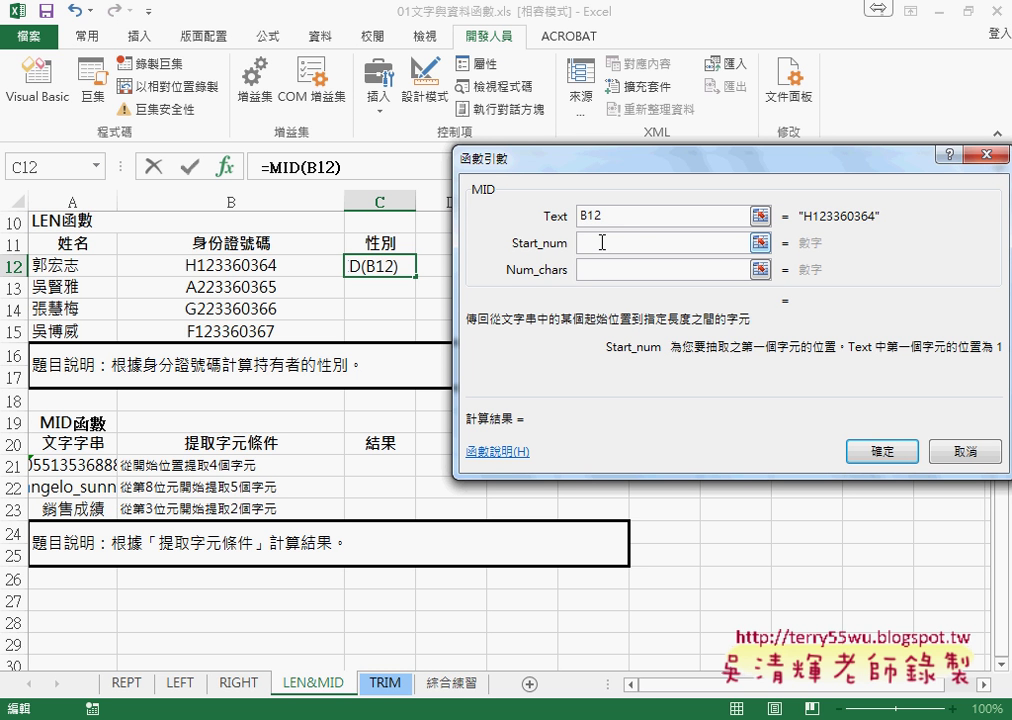
type("2")
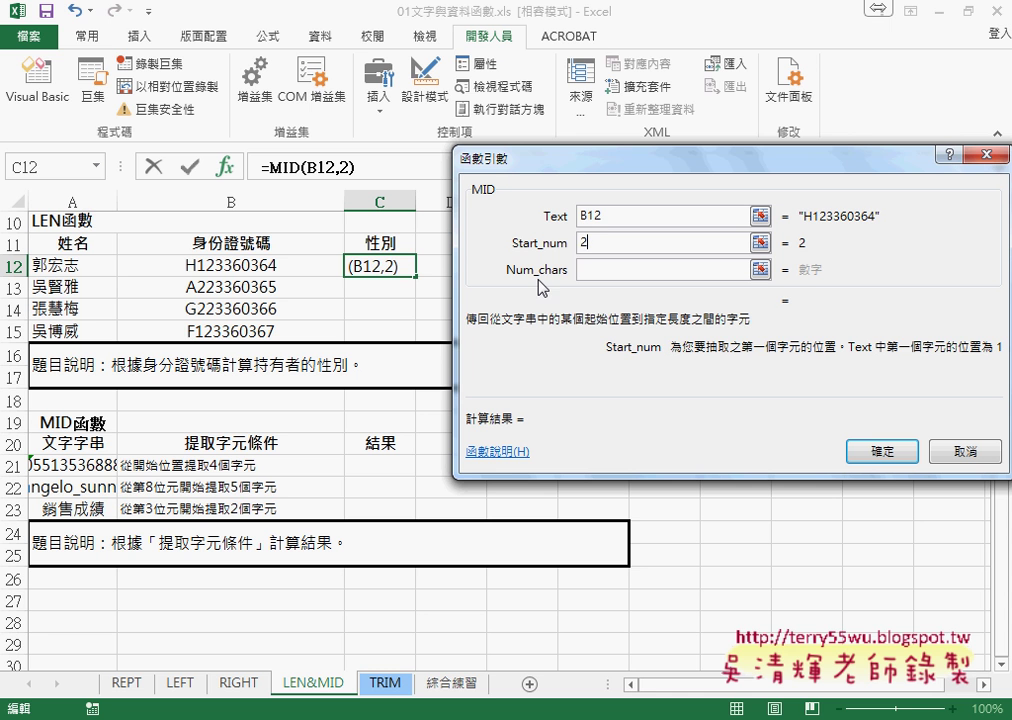
left_click(601, 266)
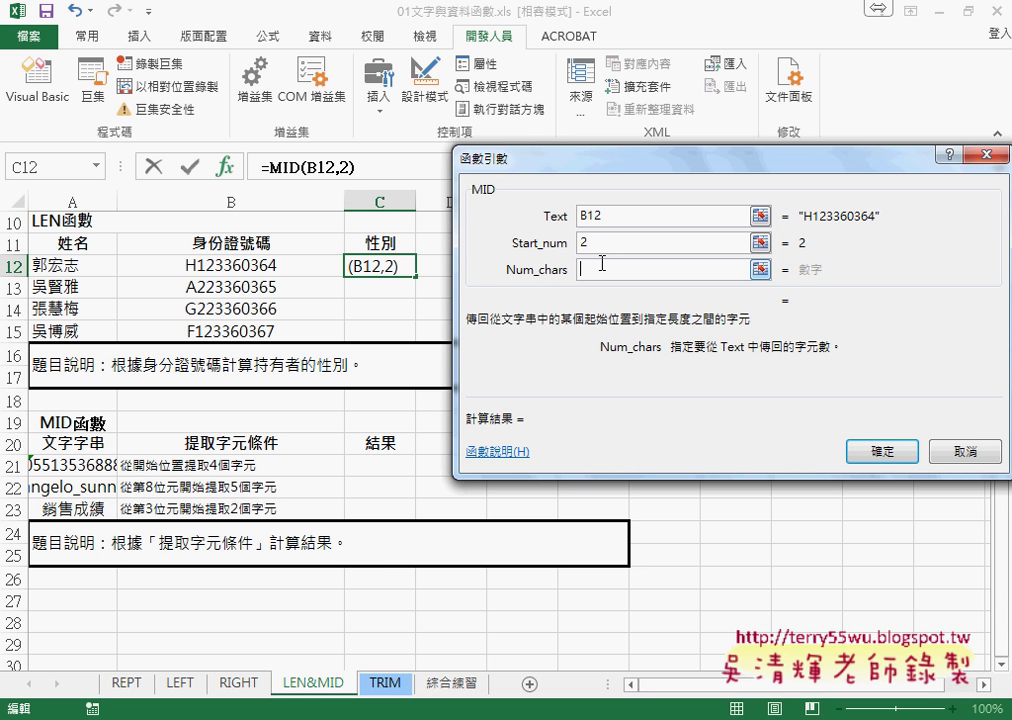
type("1")
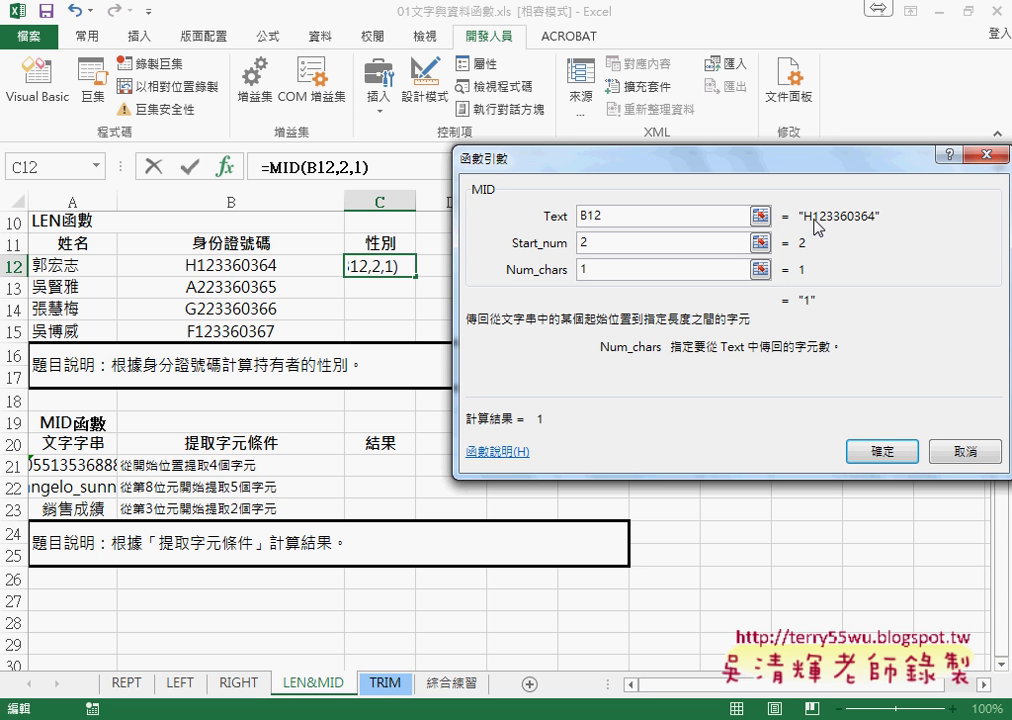
mouse_move(812, 240)
left_mouse_down()
mouse_move(822, 232)
mouse_move(813, 218)
mouse_move(821, 233)
left_mouse_up()
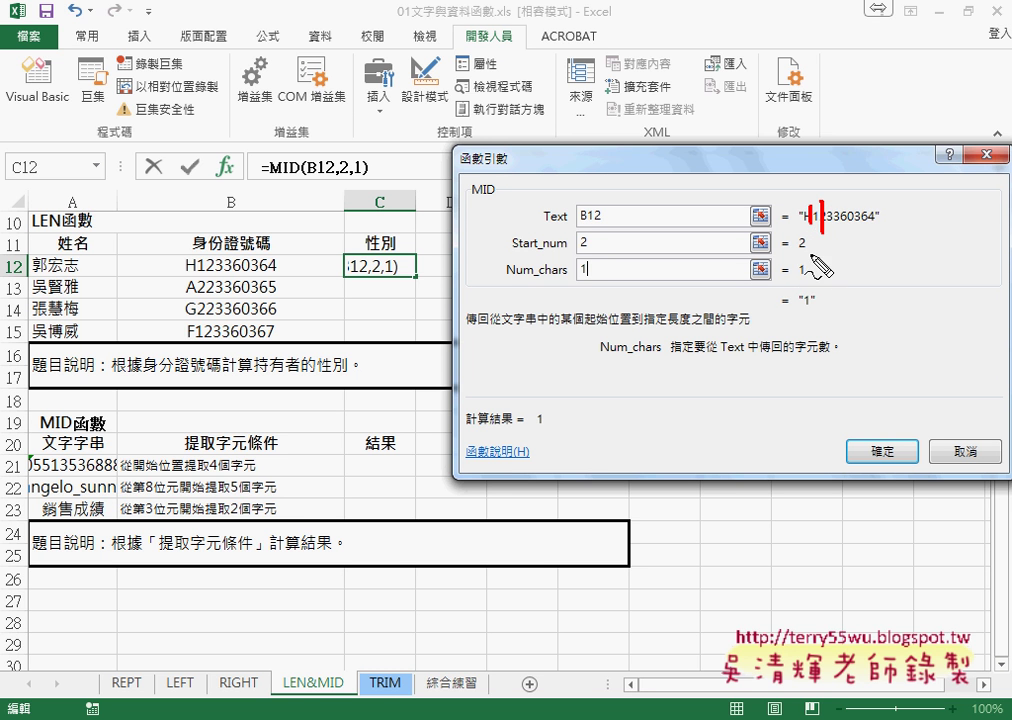
left_click_drag(800, 281, 812, 281)
mouse_move(837, 232)
left_mouse_down()
mouse_move(822, 318)
mouse_move(838, 324)
left_mouse_up()
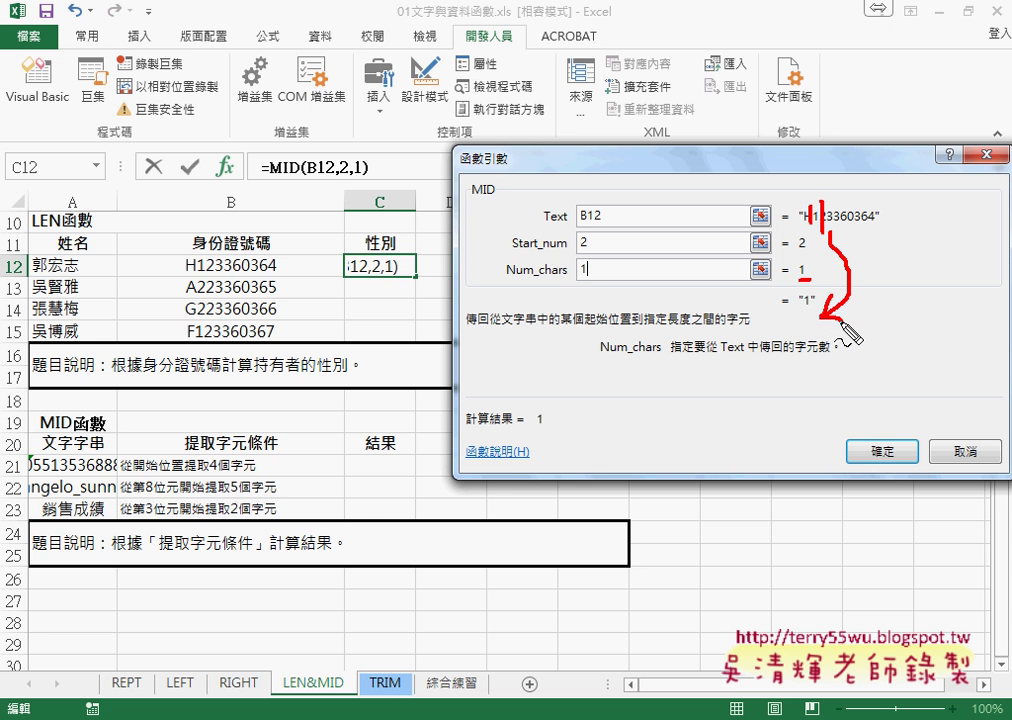
left_click_drag(801, 290, 831, 317)
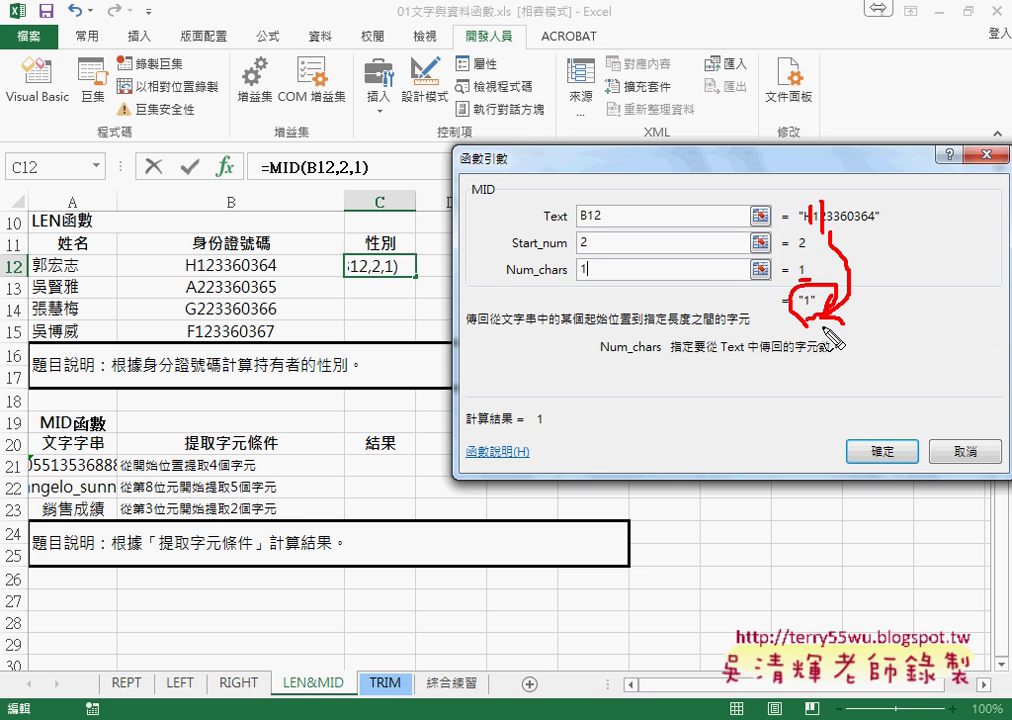
left_click_drag(826, 333, 808, 283)
key("ctrl+z")
left_click_drag(805, 318, 812, 290)
key("Escape")
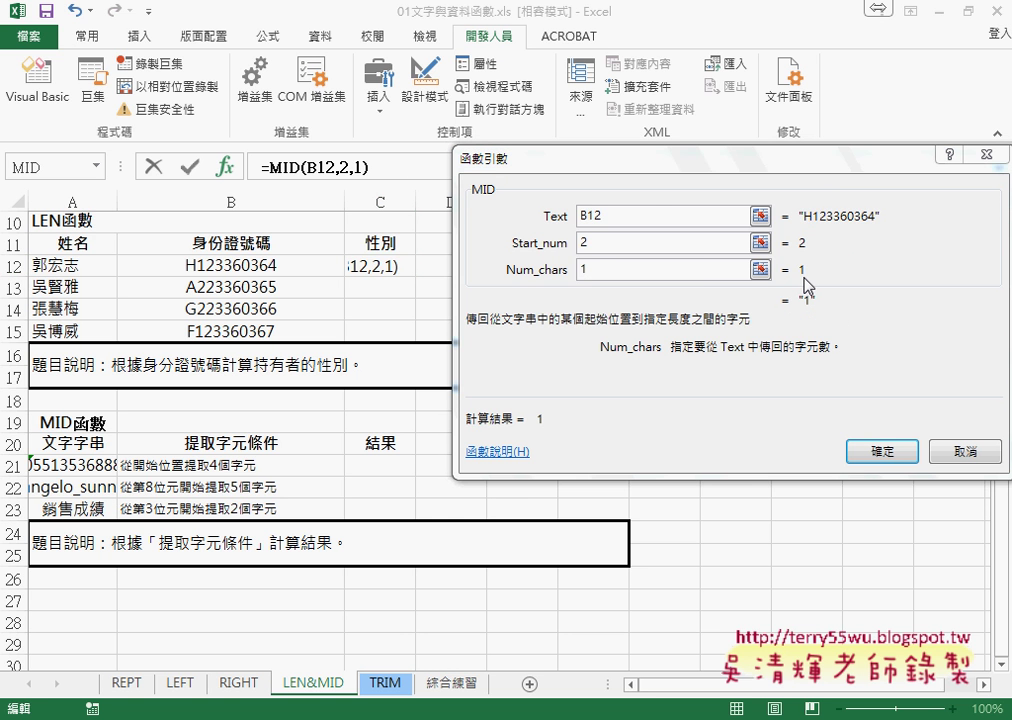
Step: Confirm =MID(B12,2,1) in C12, showing 1, and reselect C12 to inspect it
left_click(870, 451)
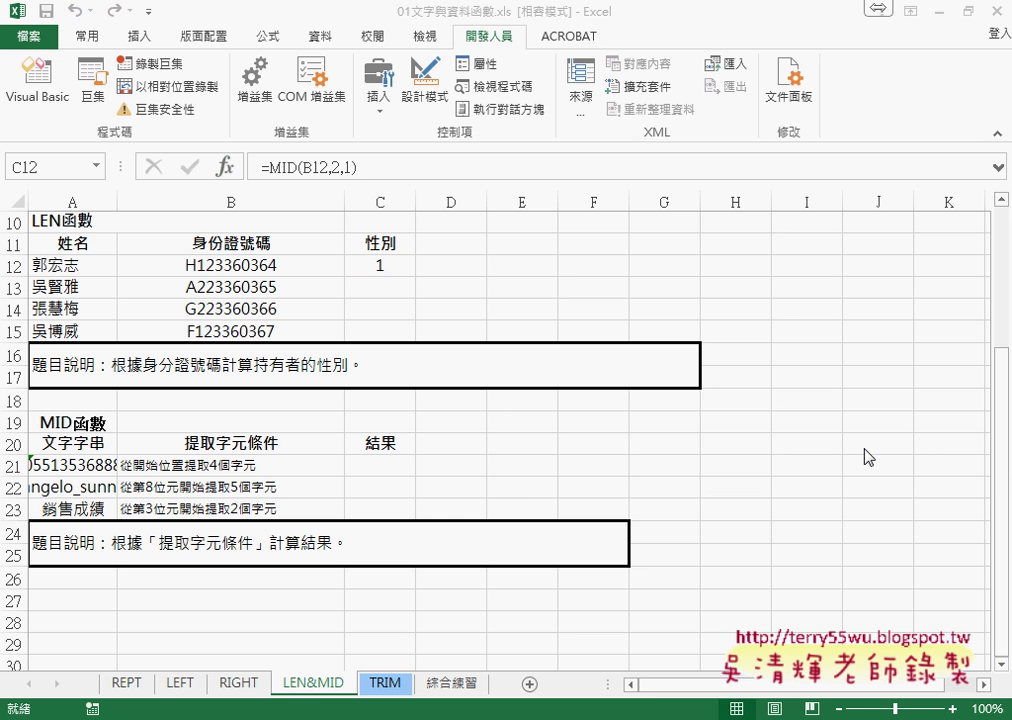
left_click(382, 267)
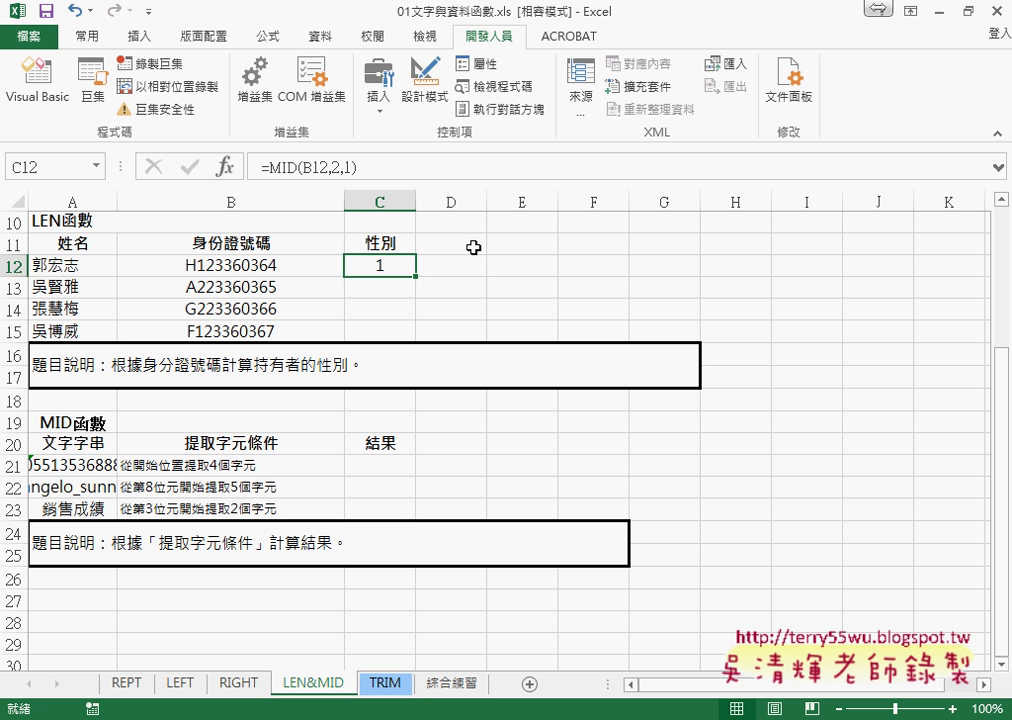
Step: Cut the MID(B12,2,1) expression out of C12's formula bar
left_click(271, 168)
left_click_drag(263, 168, 373, 168)
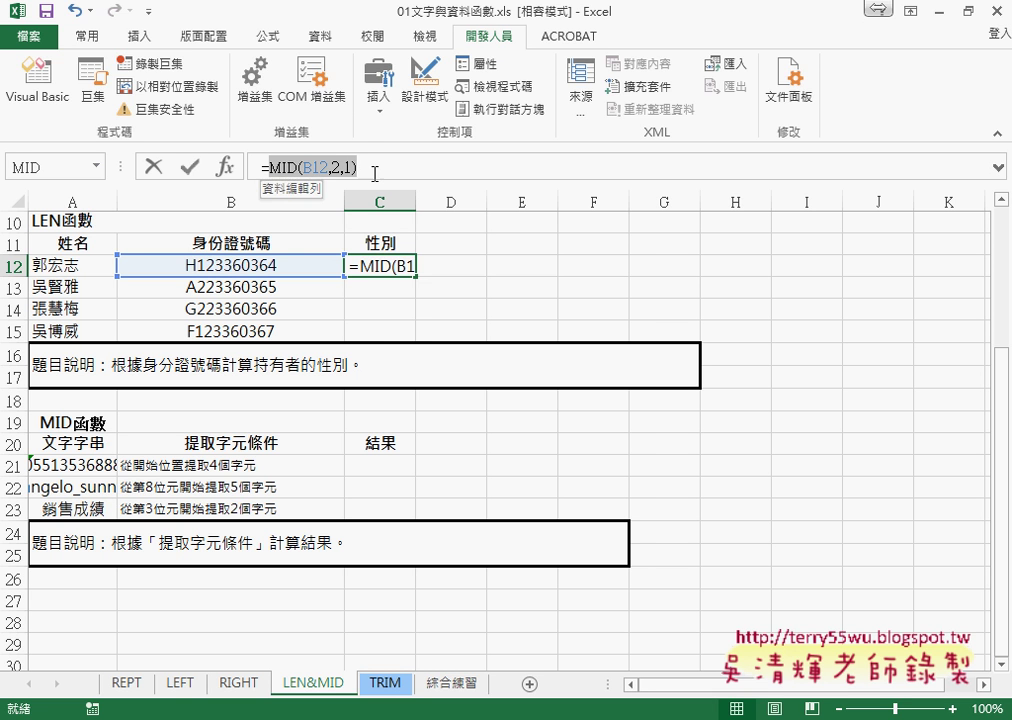
right_click(294, 168)
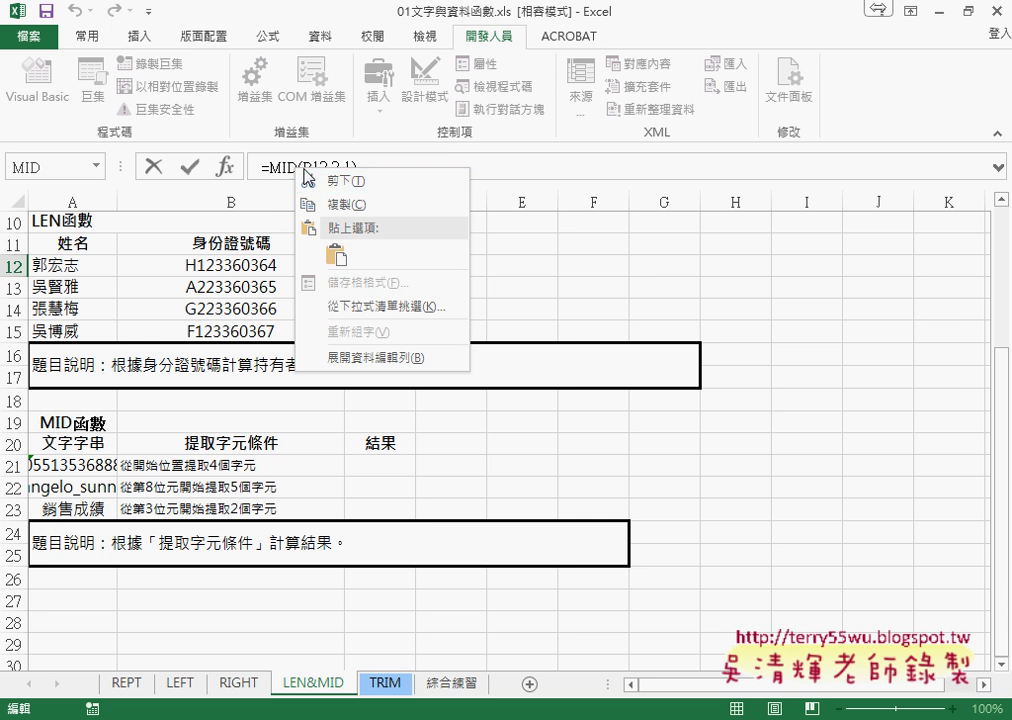
left_click(331, 180)
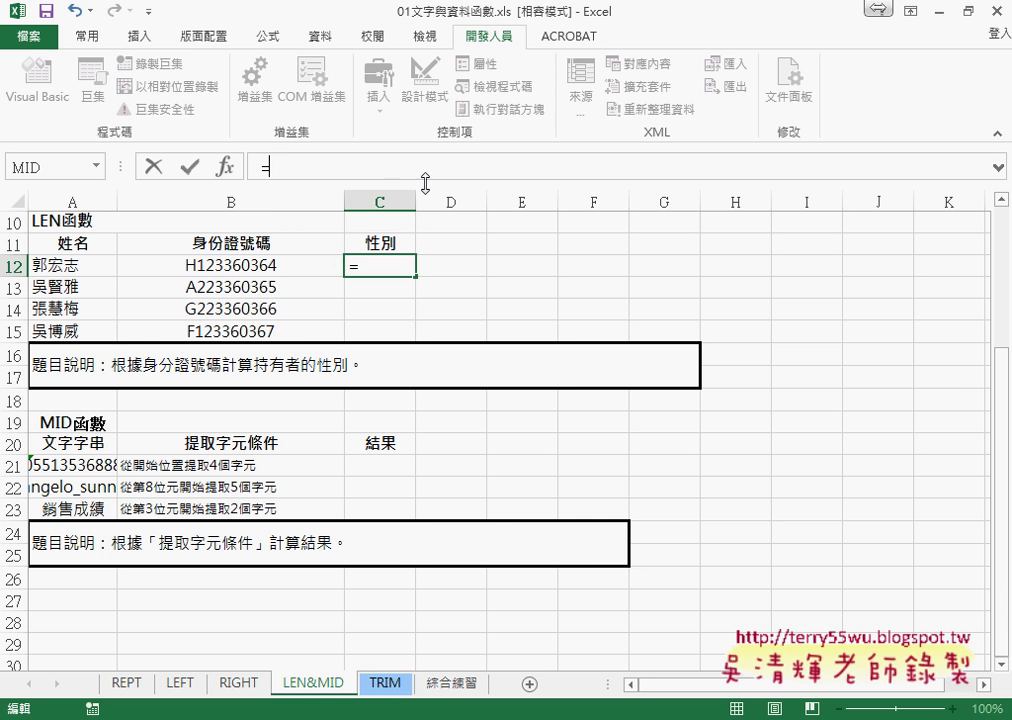
Step: Insert an IF function from the 邏輯 category into C12
left_click(225, 168)
left_click(845, 214)
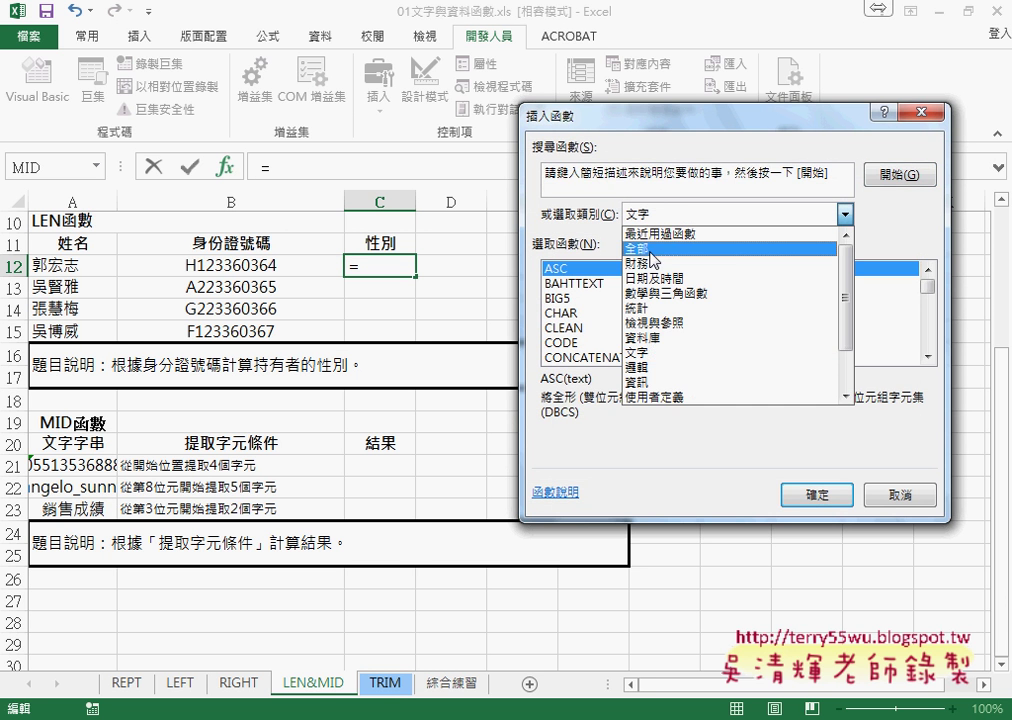
left_click(640, 367)
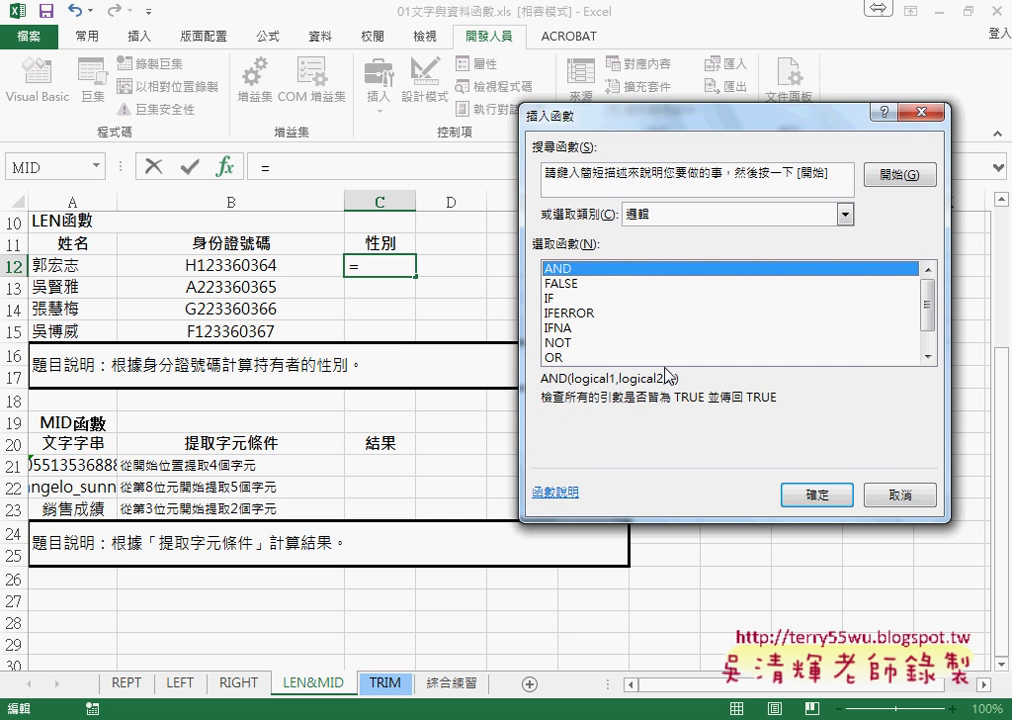
left_click(565, 298)
double_click(565, 298)
right_click(591, 218)
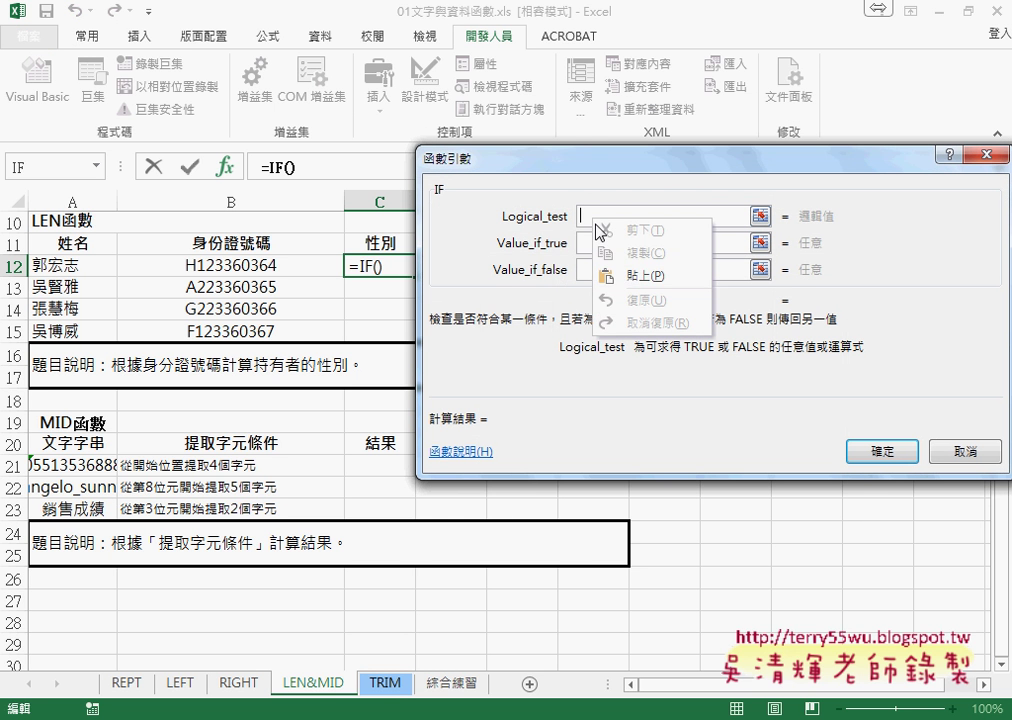
Step: Set IF's condition to MID(B12,2,1)="1" using the pasted MID expression
left_click(624, 285)
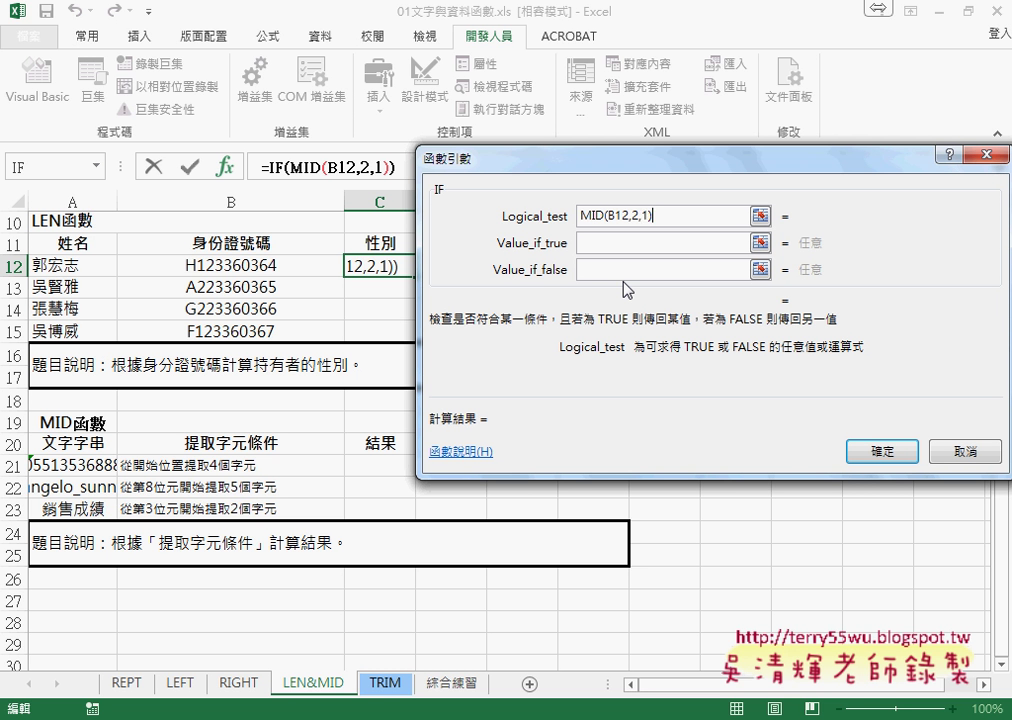
type("=")
type("1")
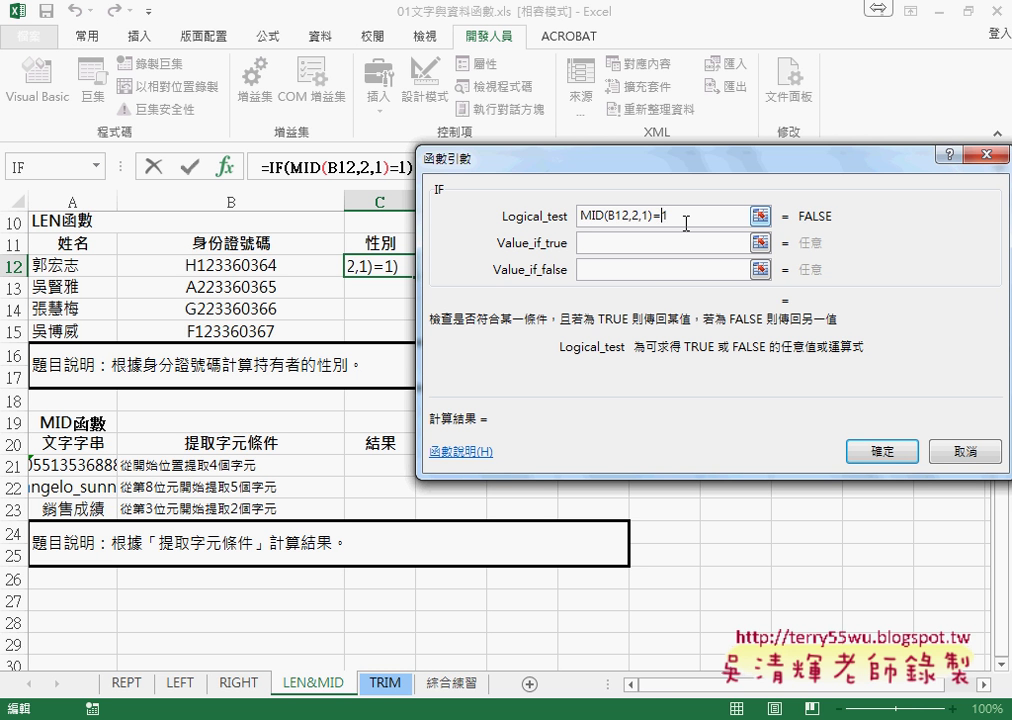
key("Left")
type("\"1")
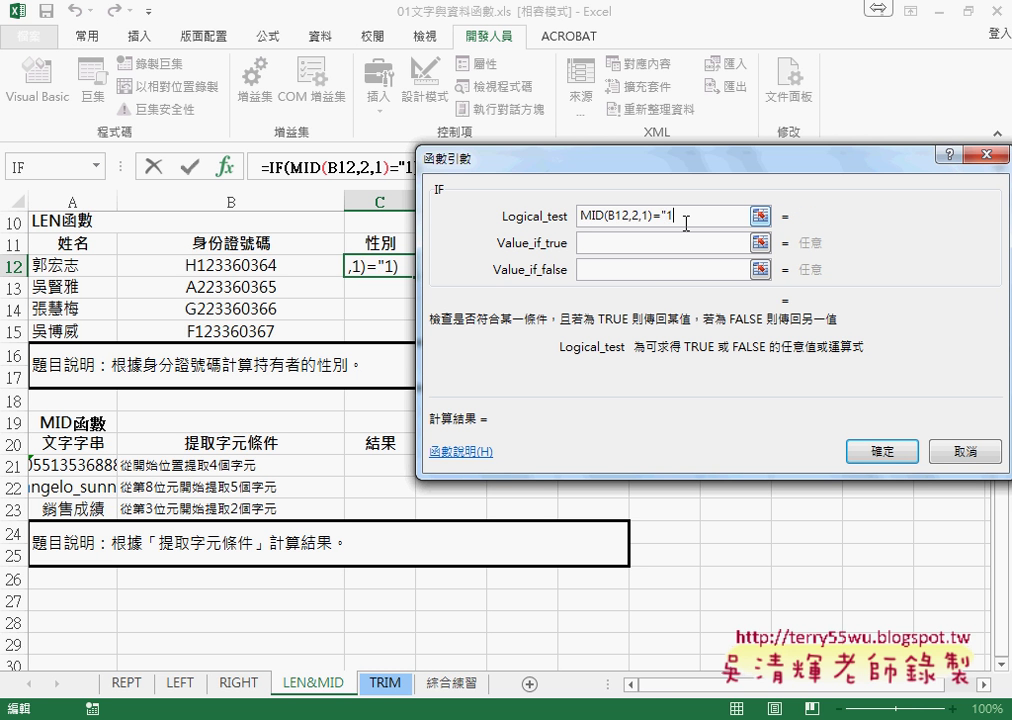
type("\"")
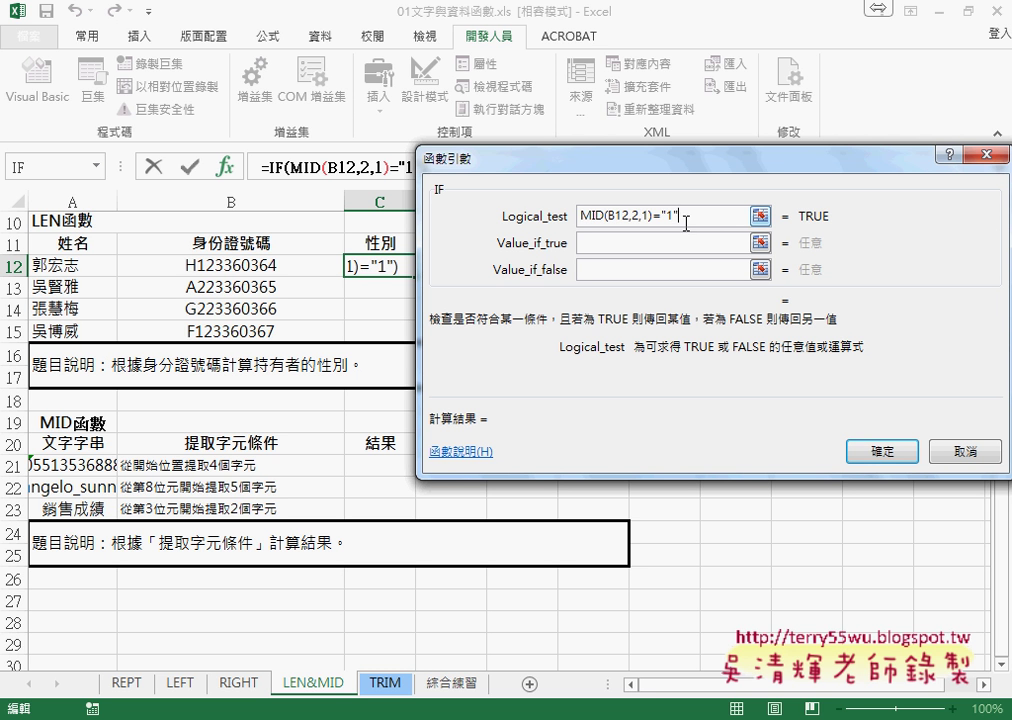
left_click_drag(604, 216, 563, 213)
left_click_drag(660, 214, 693, 214)
Step: Set the true value to 男 and the false value to 女
left_click(646, 248)
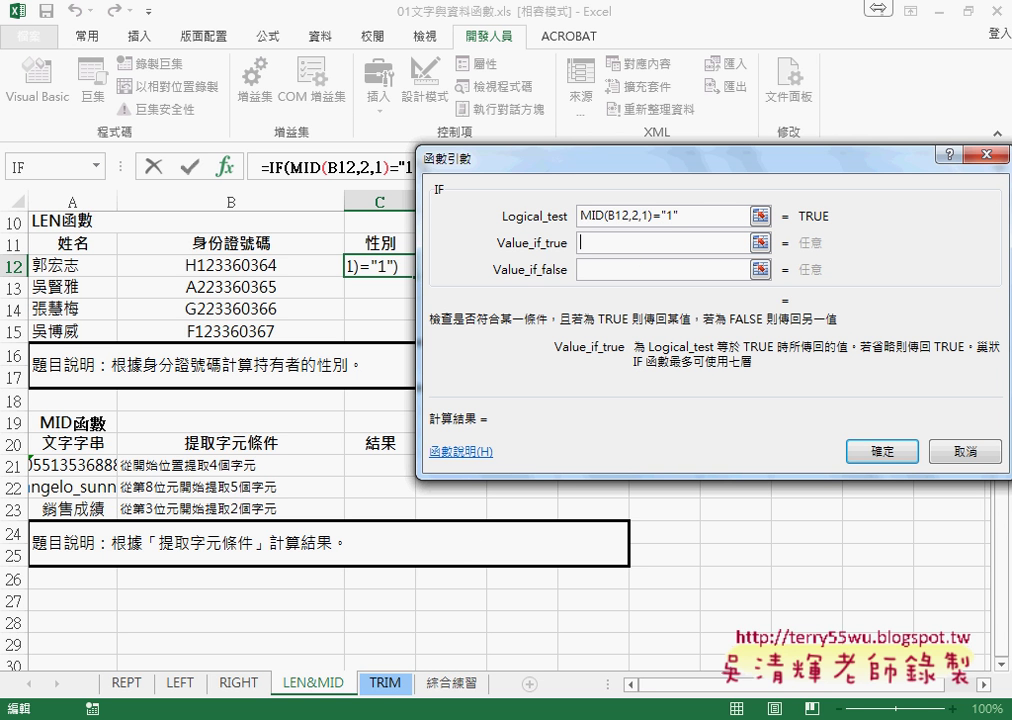
type("s")
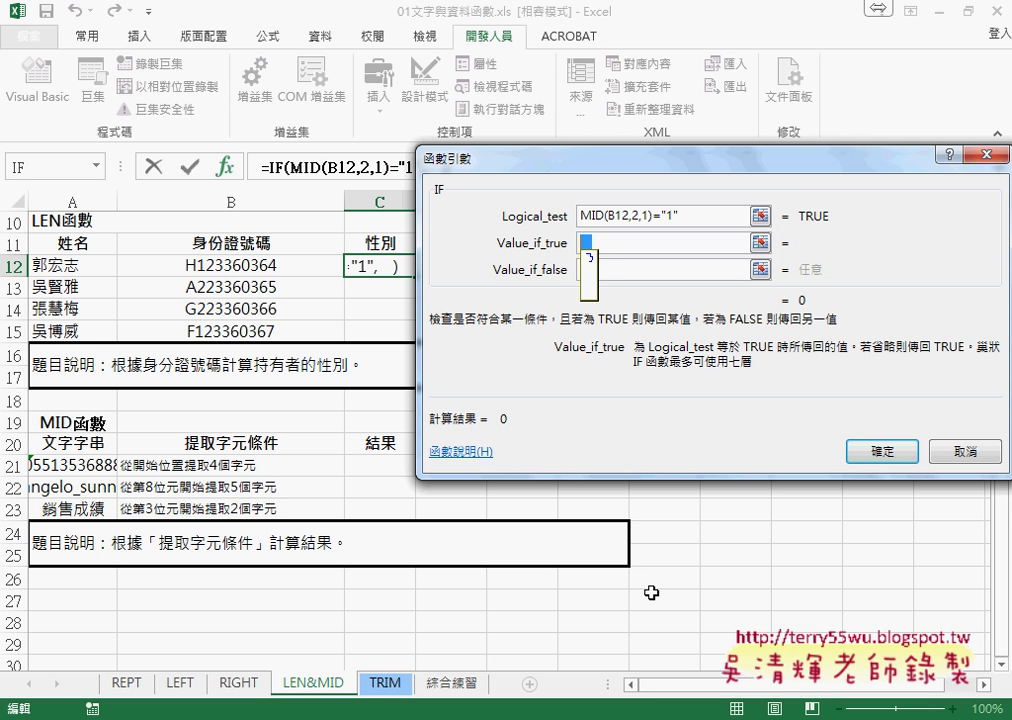
type("南")
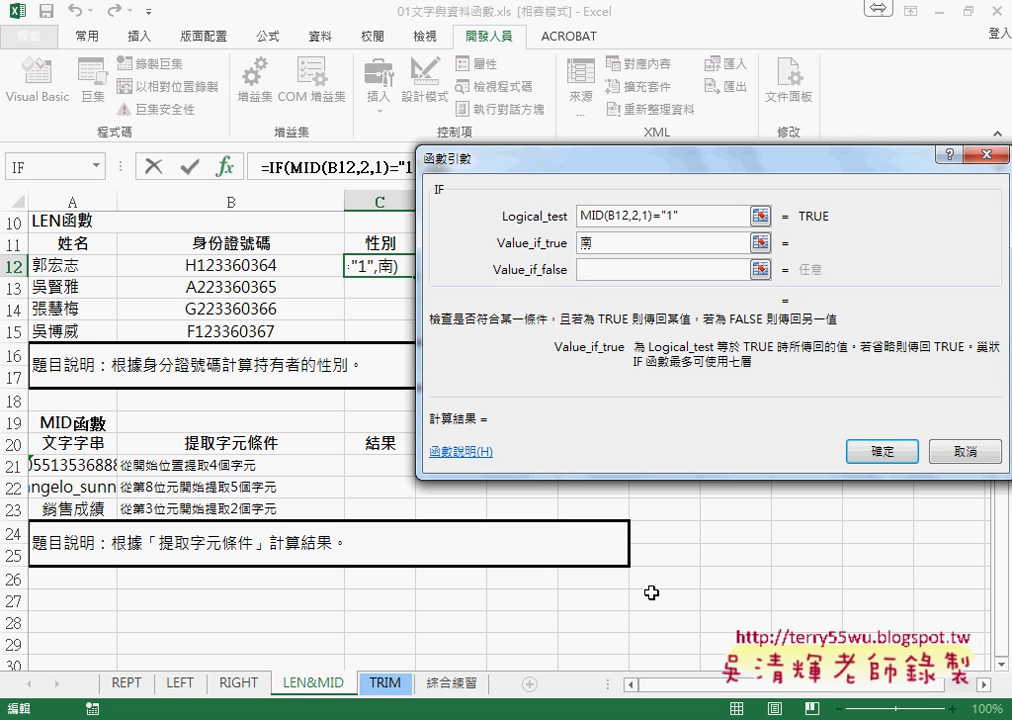
key("Down")
key("Tab")
type("女")
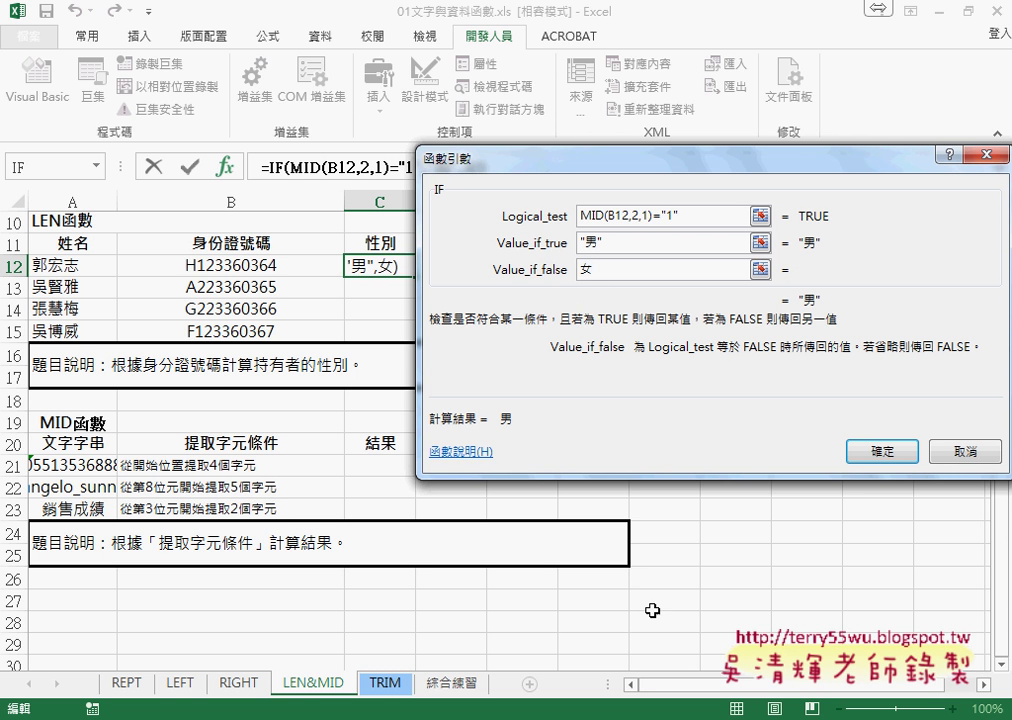
key("shift+Tab")
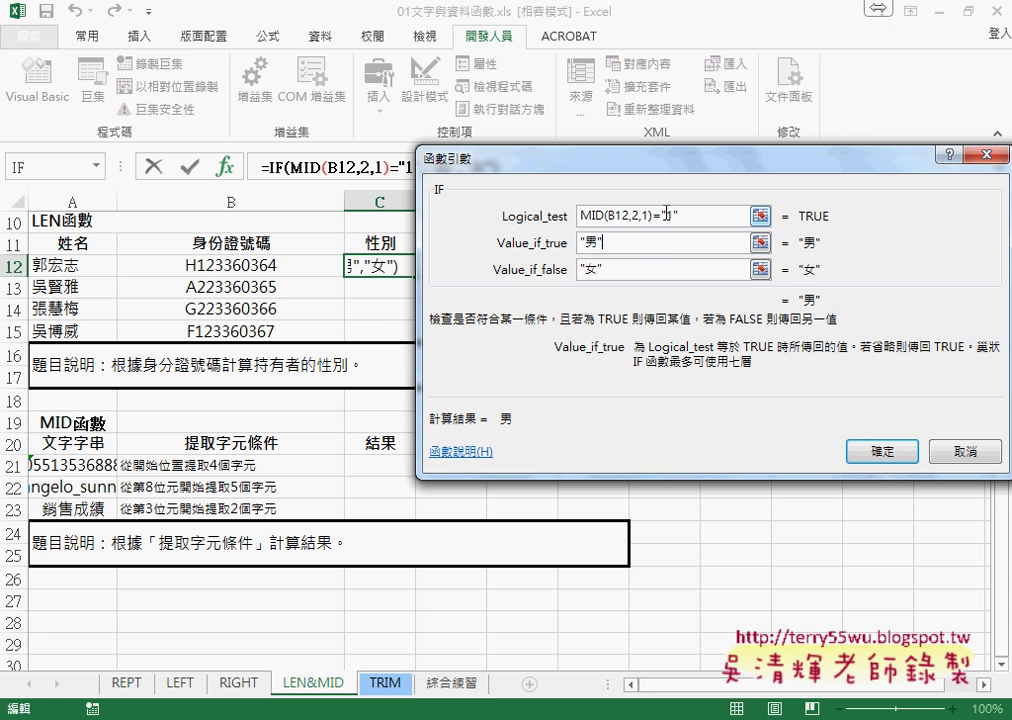
left_click(665, 215)
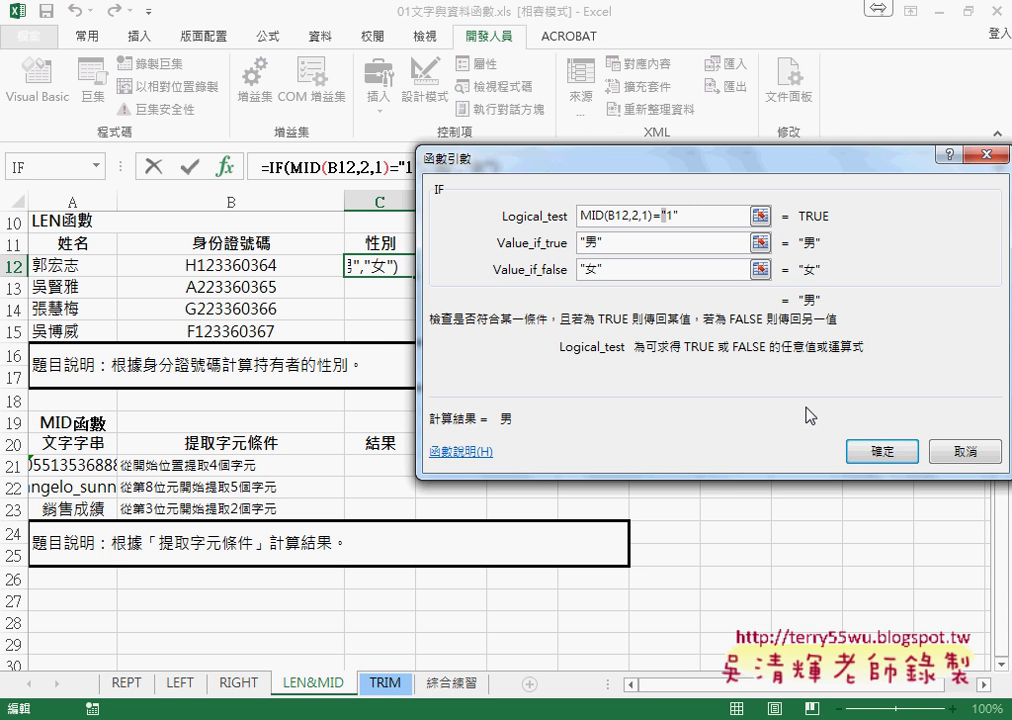
Step: Confirm the IF gender formula and fill it down to C15
left_click(880, 452)
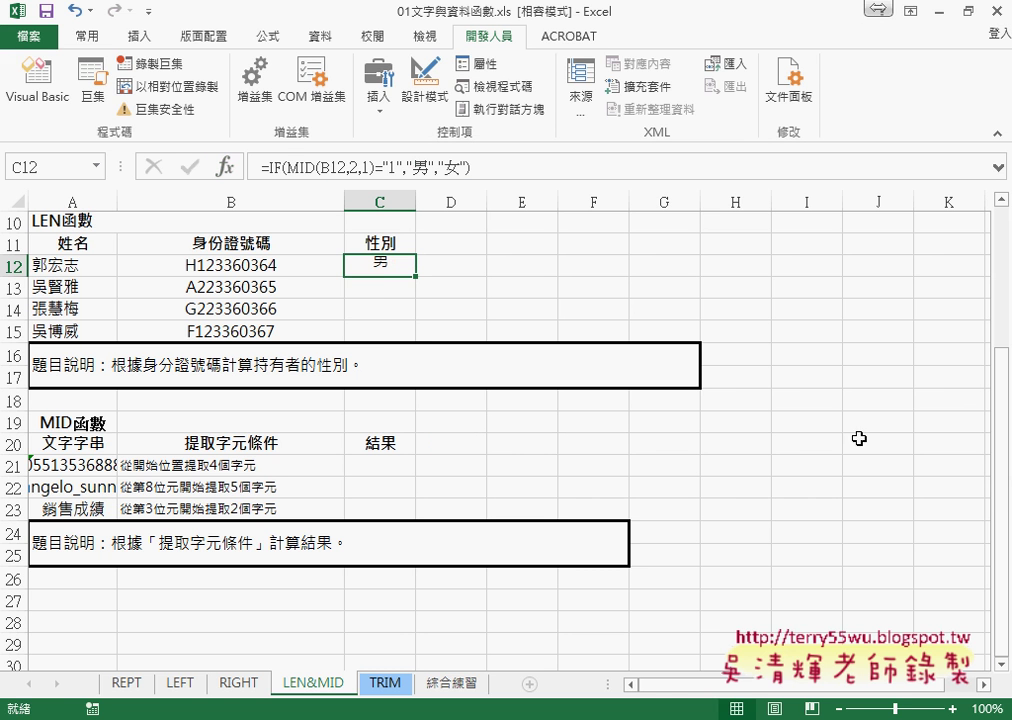
left_click_drag(414, 308, 414, 340)
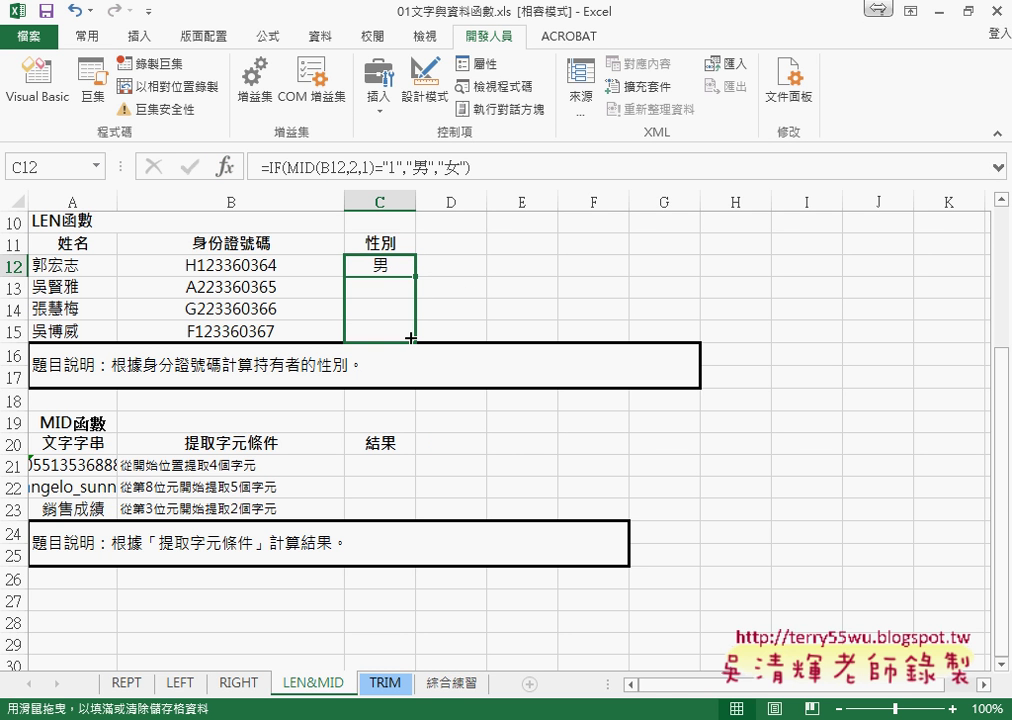
left_click(379, 265)
Step: Change C12's IF condition to compare with an unquoted 1: MID(B12,2,1)=1
left_click(272, 167)
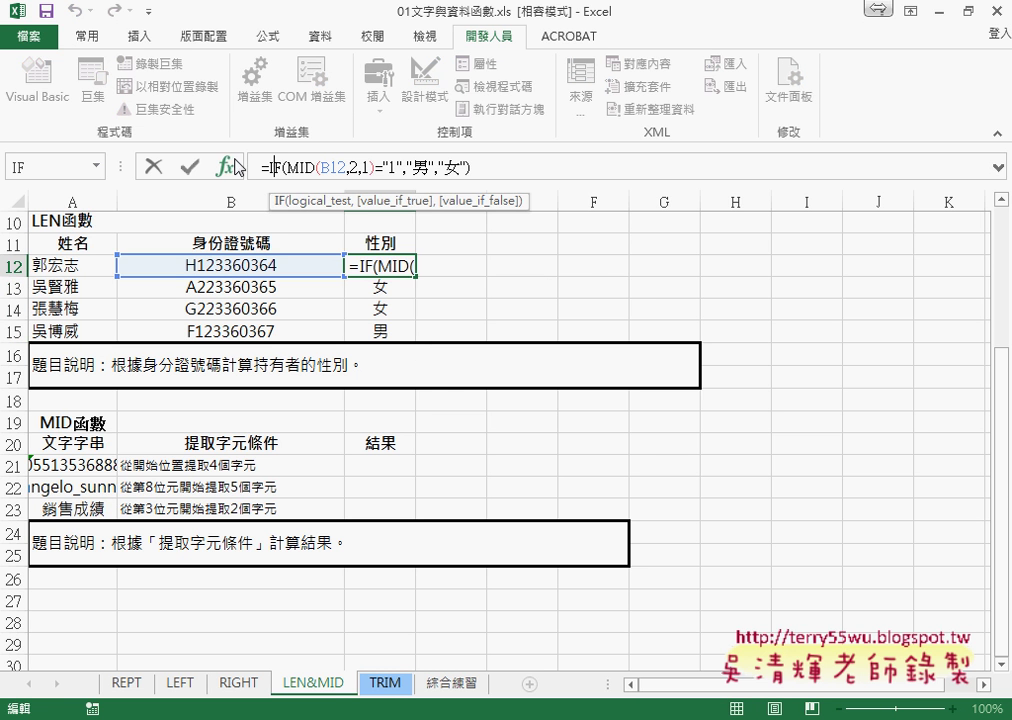
left_click(226, 167)
left_click(683, 216)
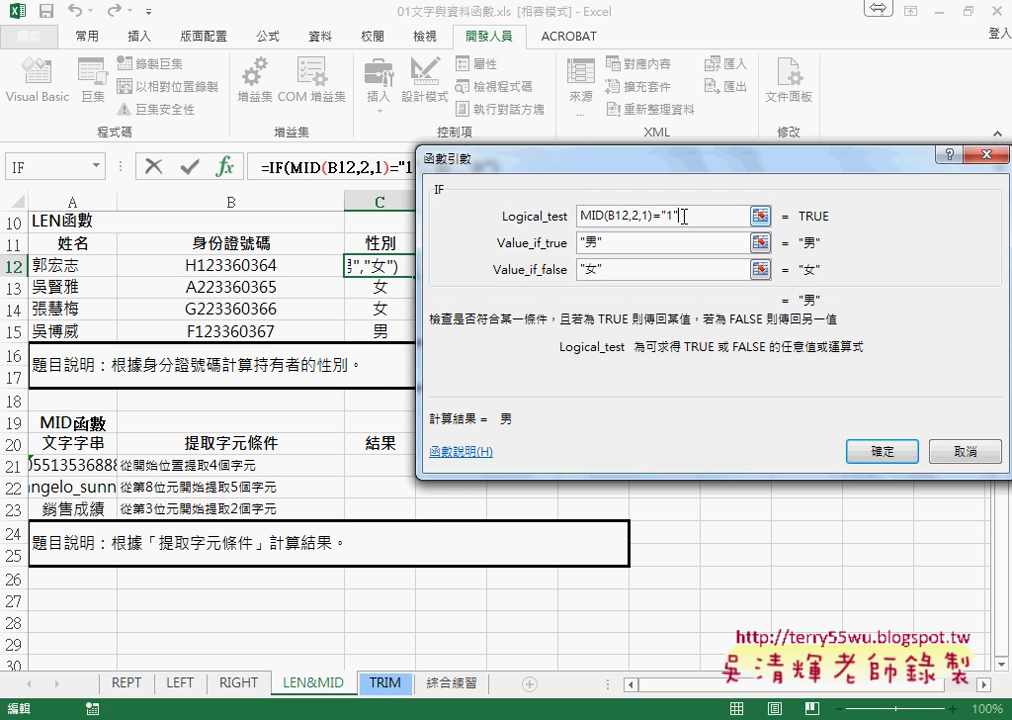
double_click(672, 216)
key("BackSpace")
key("BackSpace")
key("Delete")
type("1")
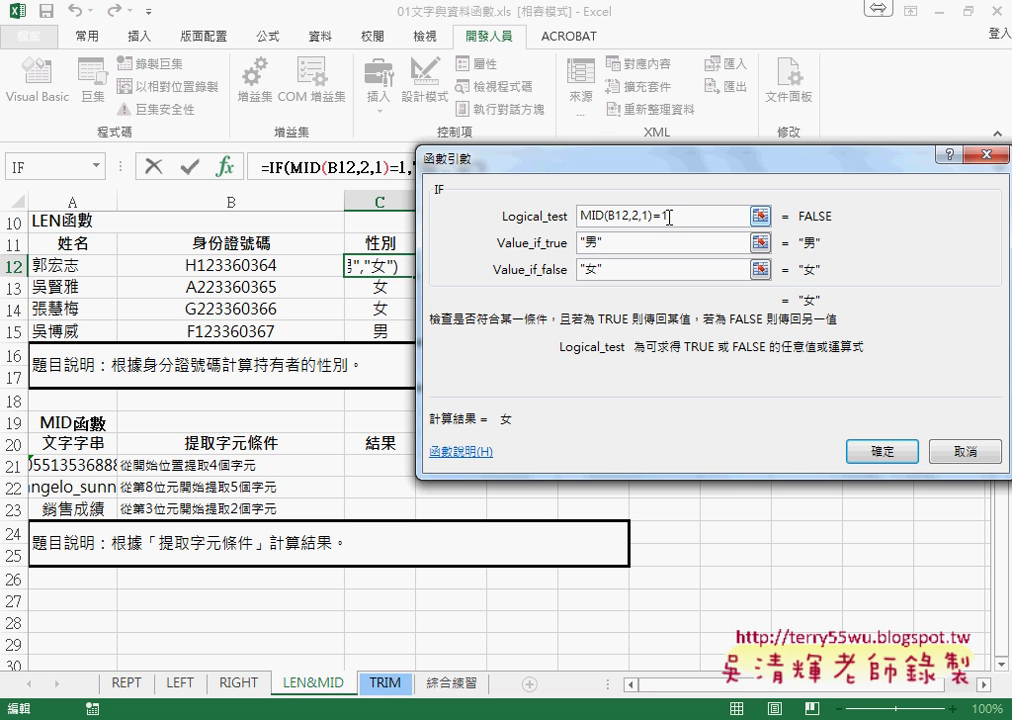
double_click(666, 217)
left_click_drag(656, 216, 552, 218)
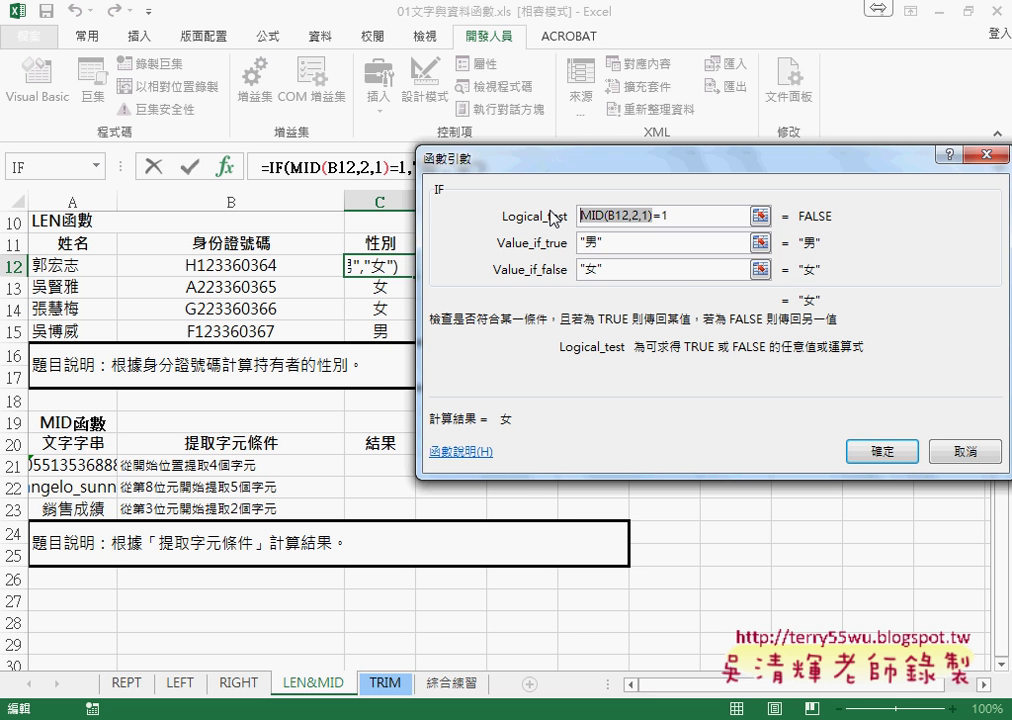
left_click(883, 451)
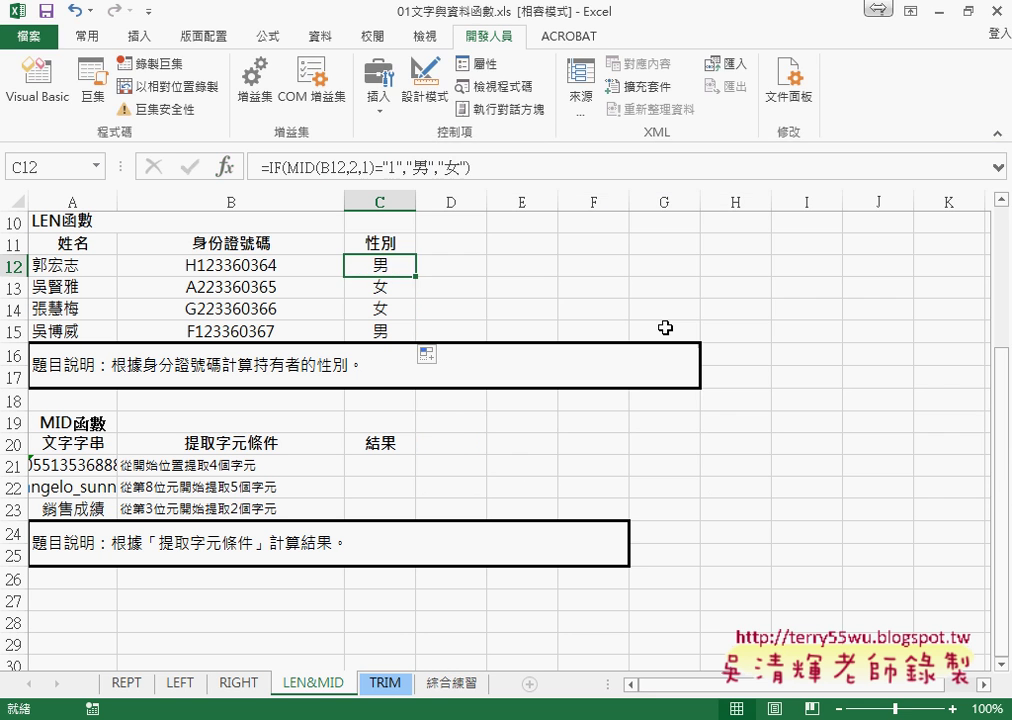
left_click(500, 250)
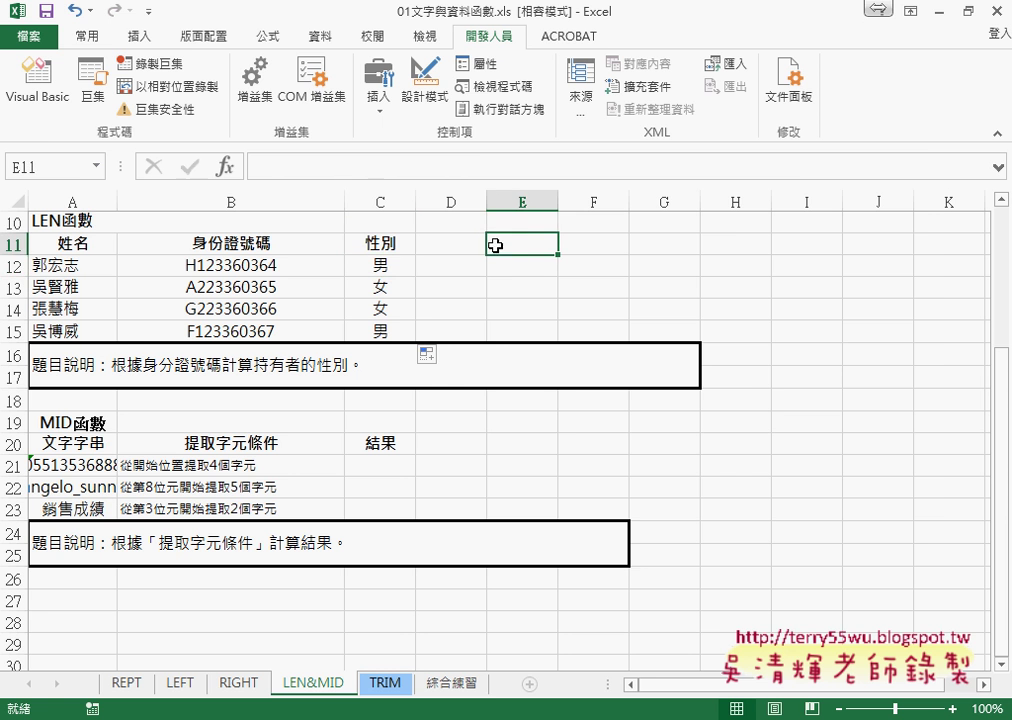
left_click(225, 168)
left_click(640, 214)
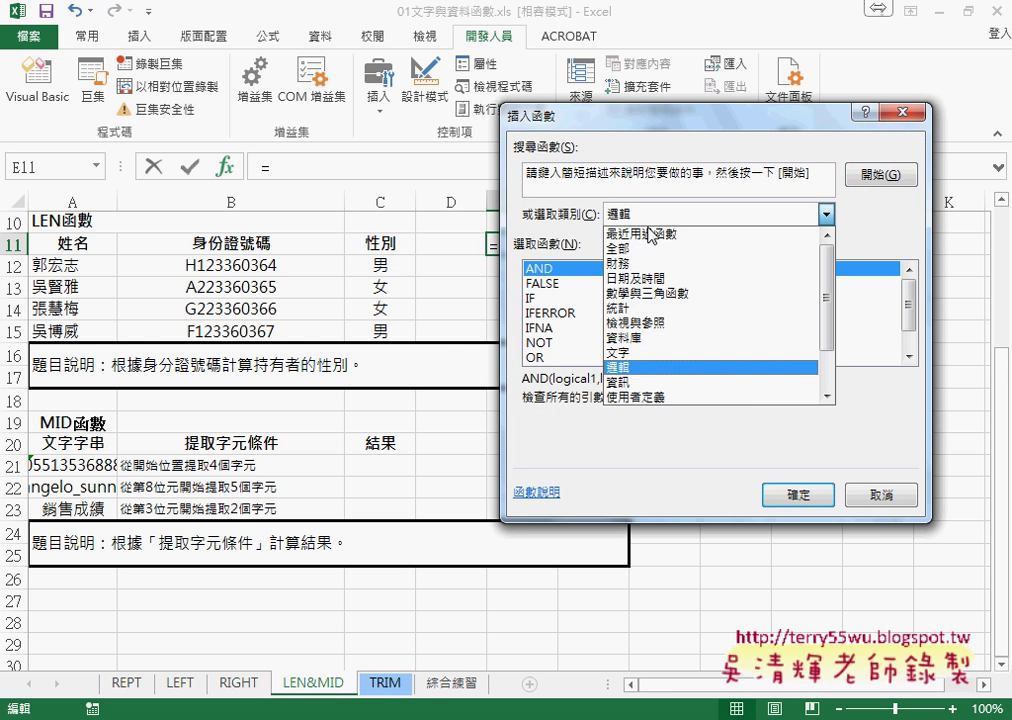
left_click(625, 352)
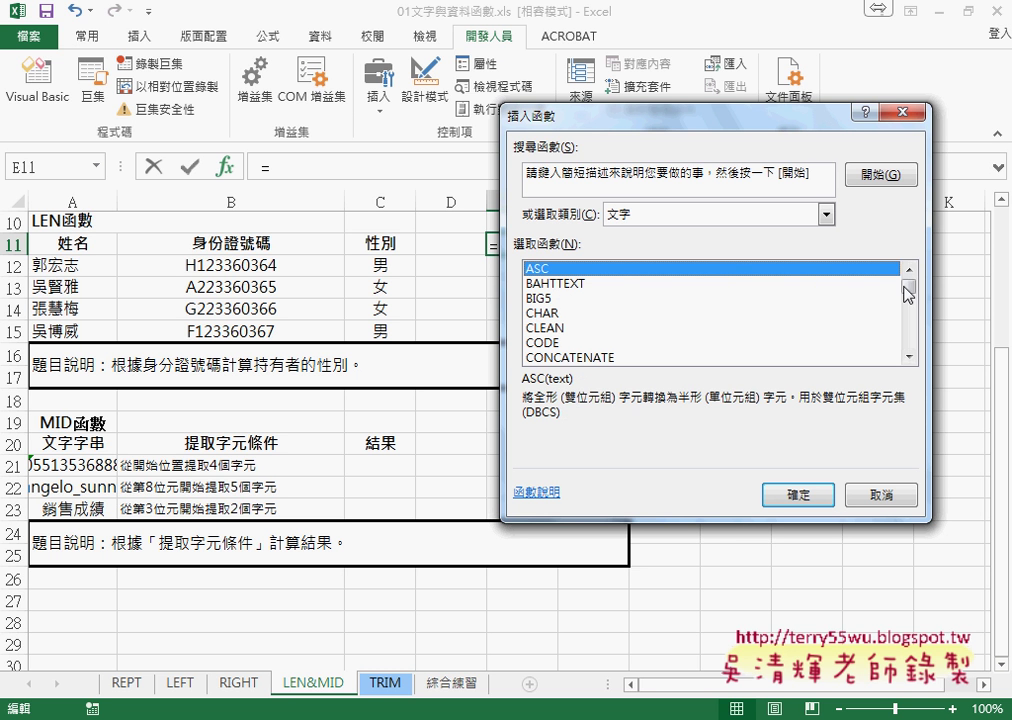
left_click(626, 285)
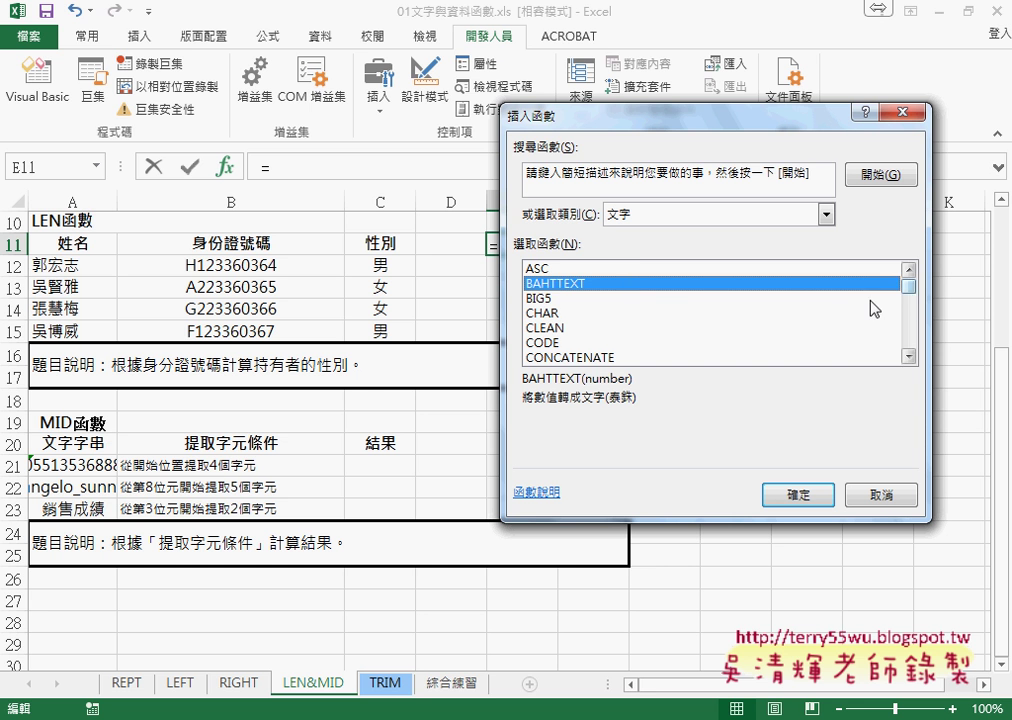
left_click_drag(909, 287, 909, 341)
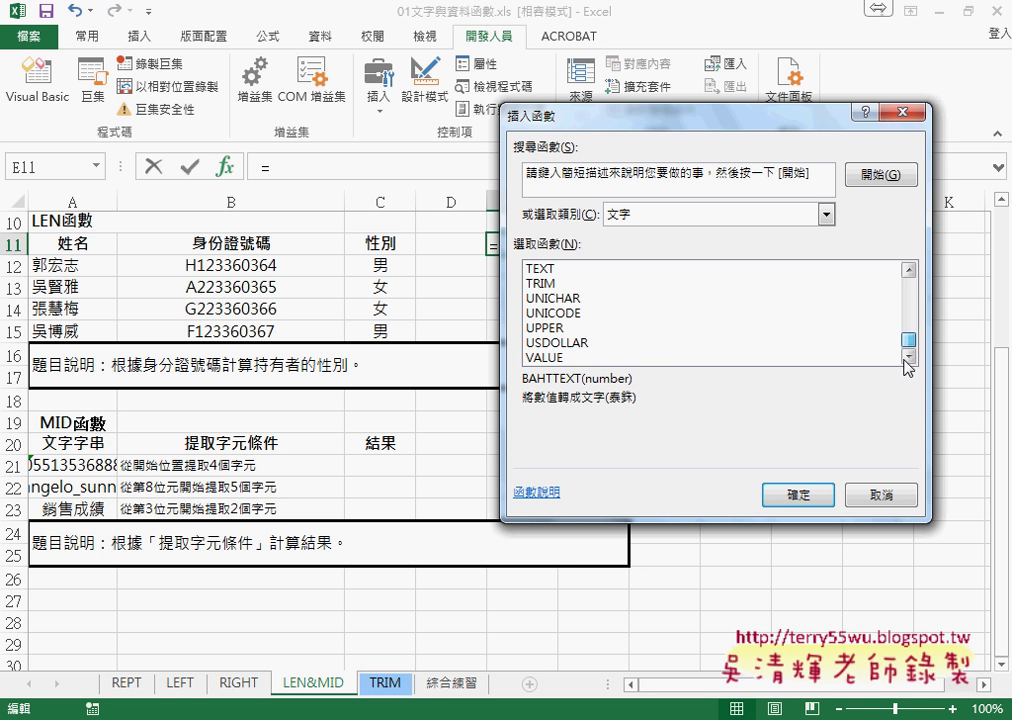
left_click(549, 357)
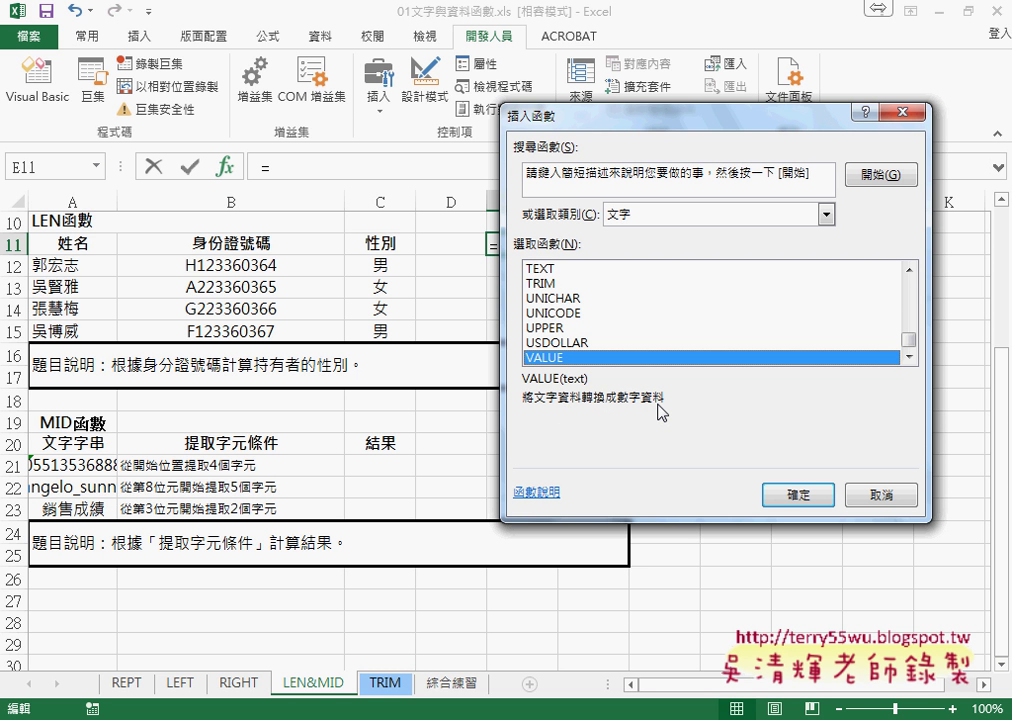
left_click(899, 497)
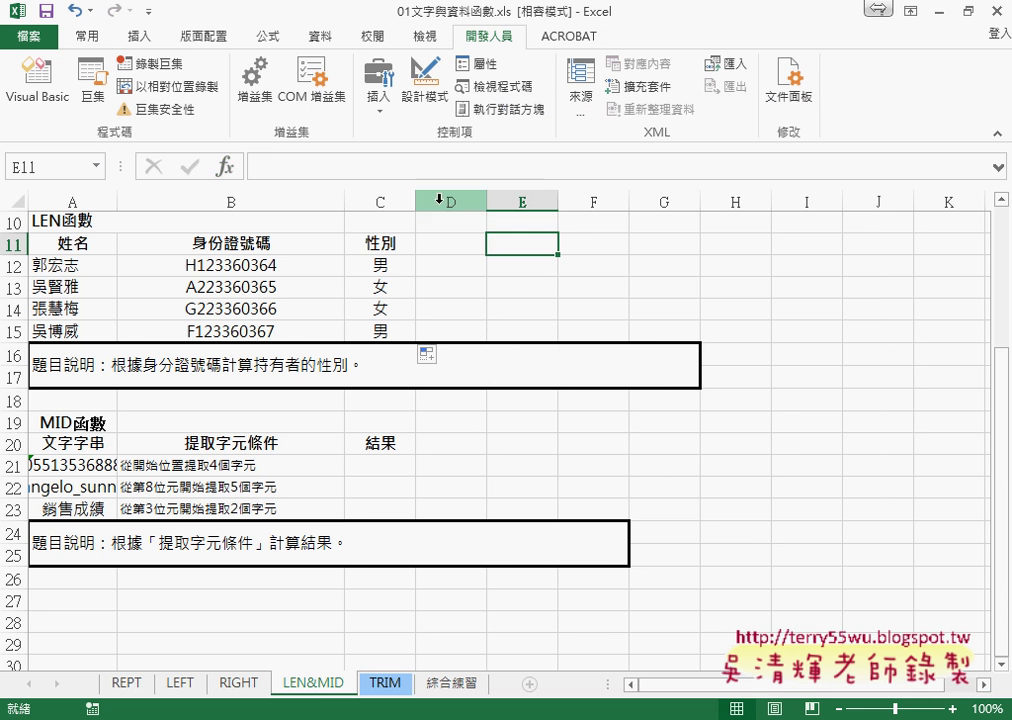
Step: Reopen C12's IF arguments and strip the quotes around the compared 1
left_click(408, 267)
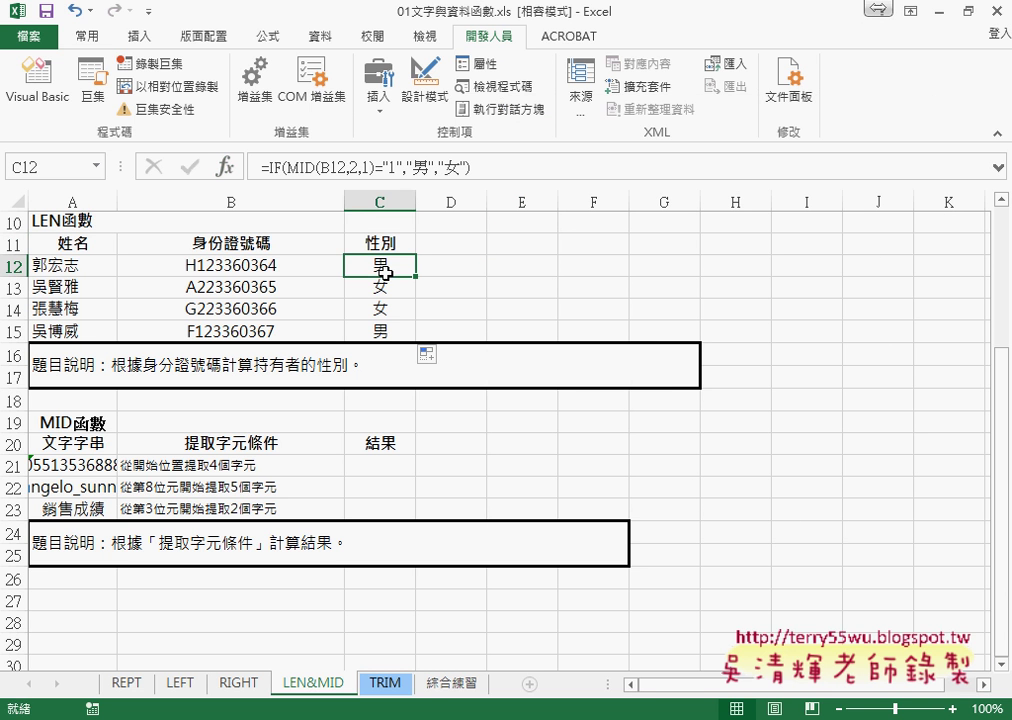
left_click(284, 170)
left_click(226, 166)
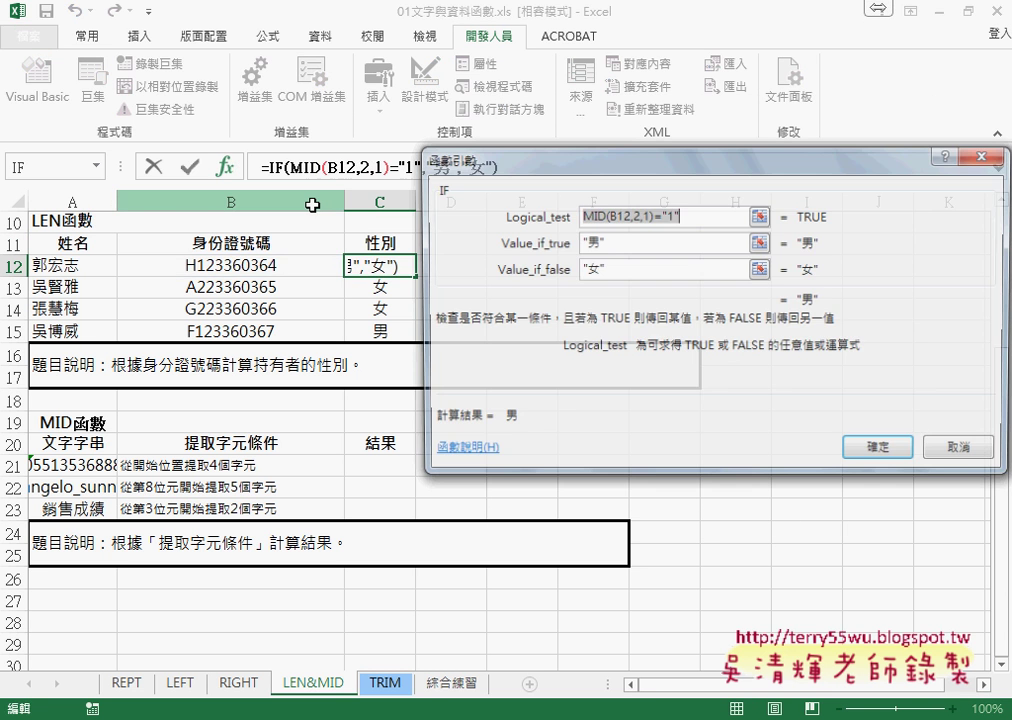
left_click(664, 215)
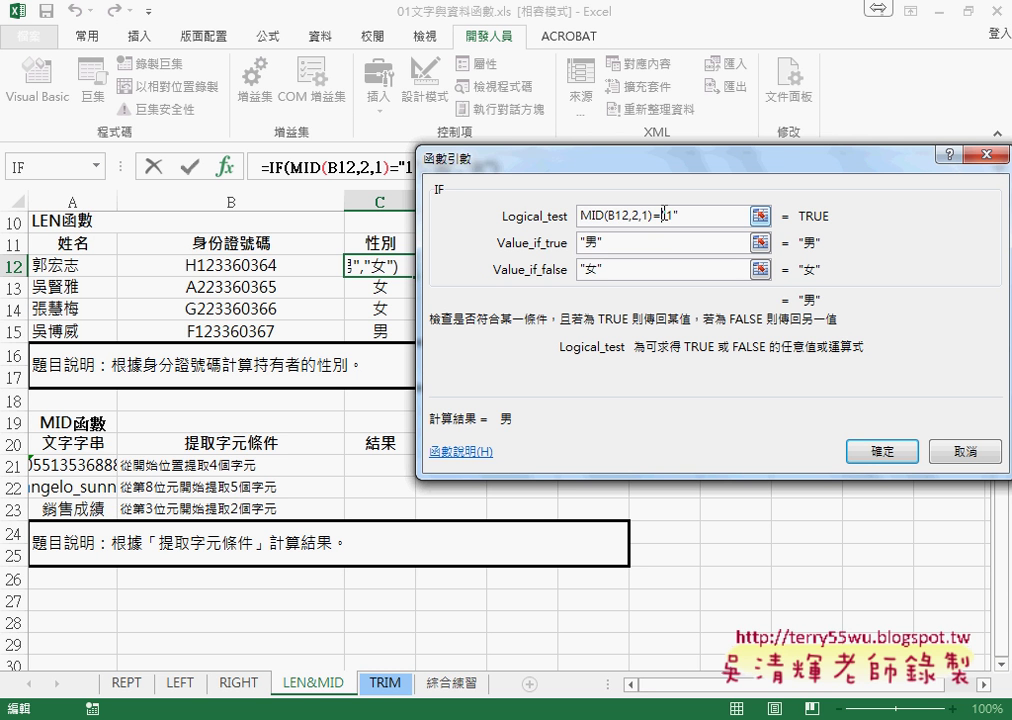
key("BackSpace")
key("Right")
key("Delete")
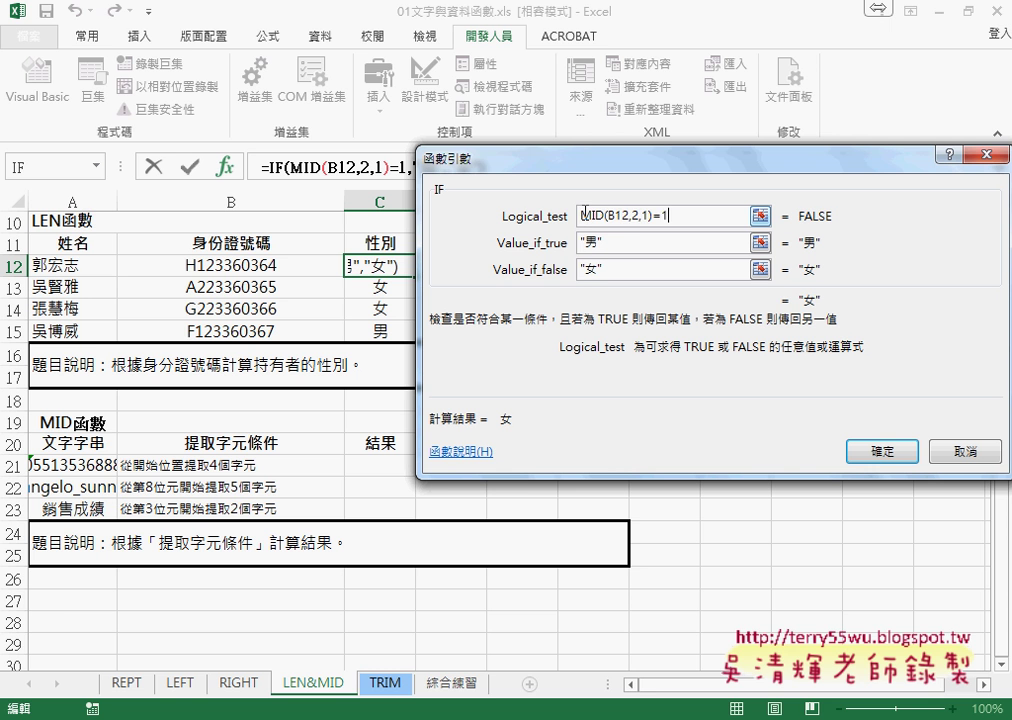
Step: Wrap the MID in VALUE so the condition reads VALUE(MID(B12,2,1))=1
left_click_drag(581, 215, 654, 215)
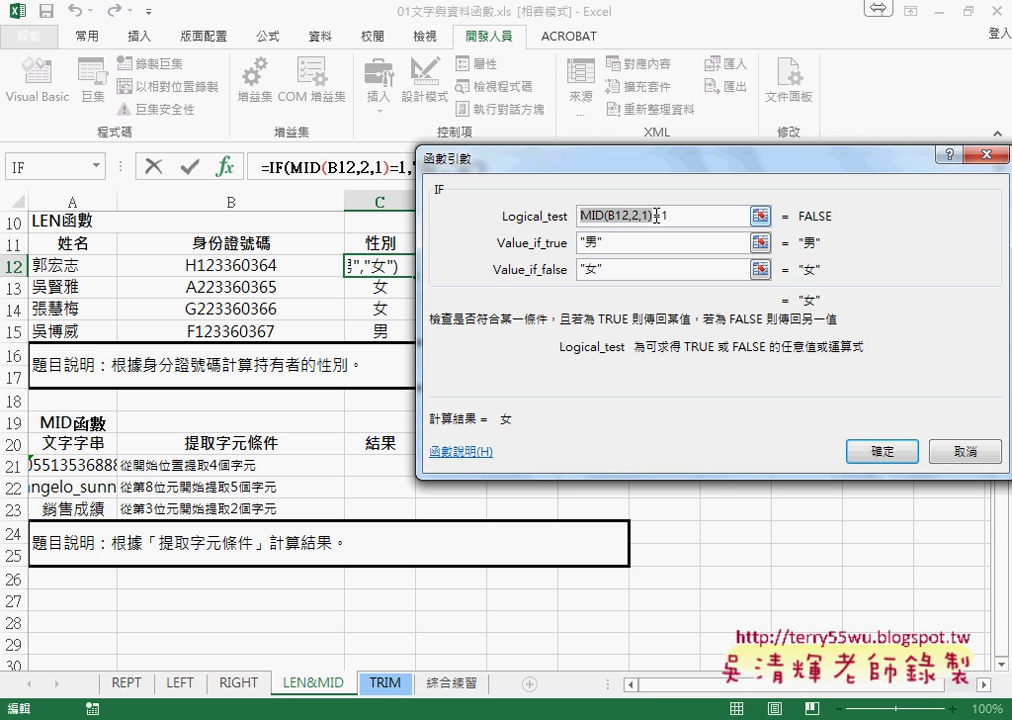
key("Left")
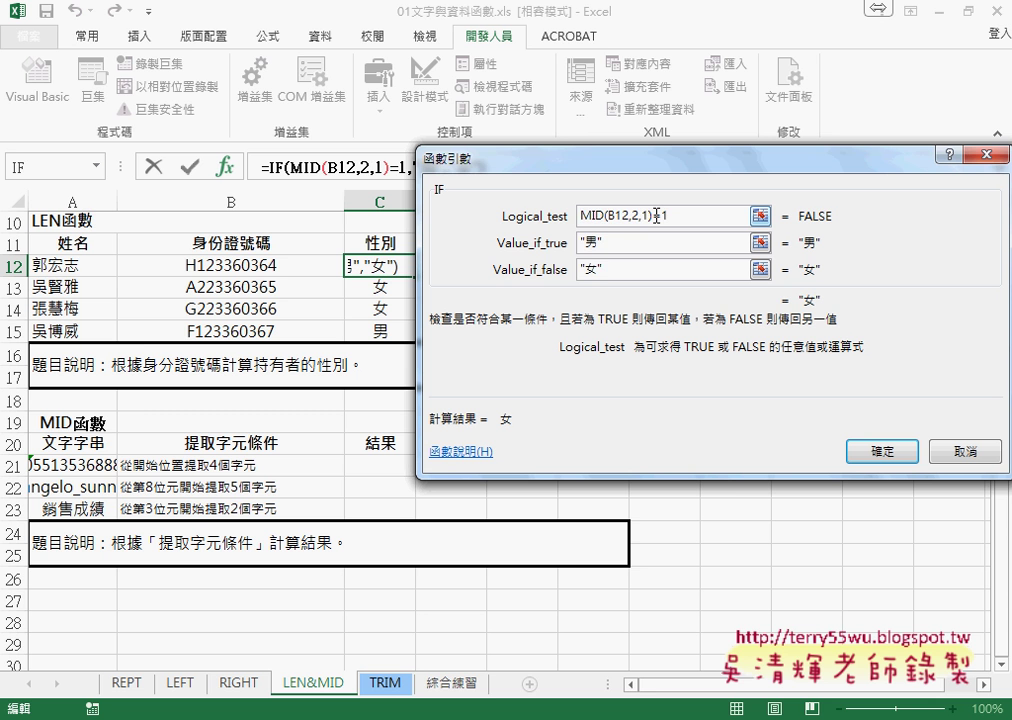
type("(")
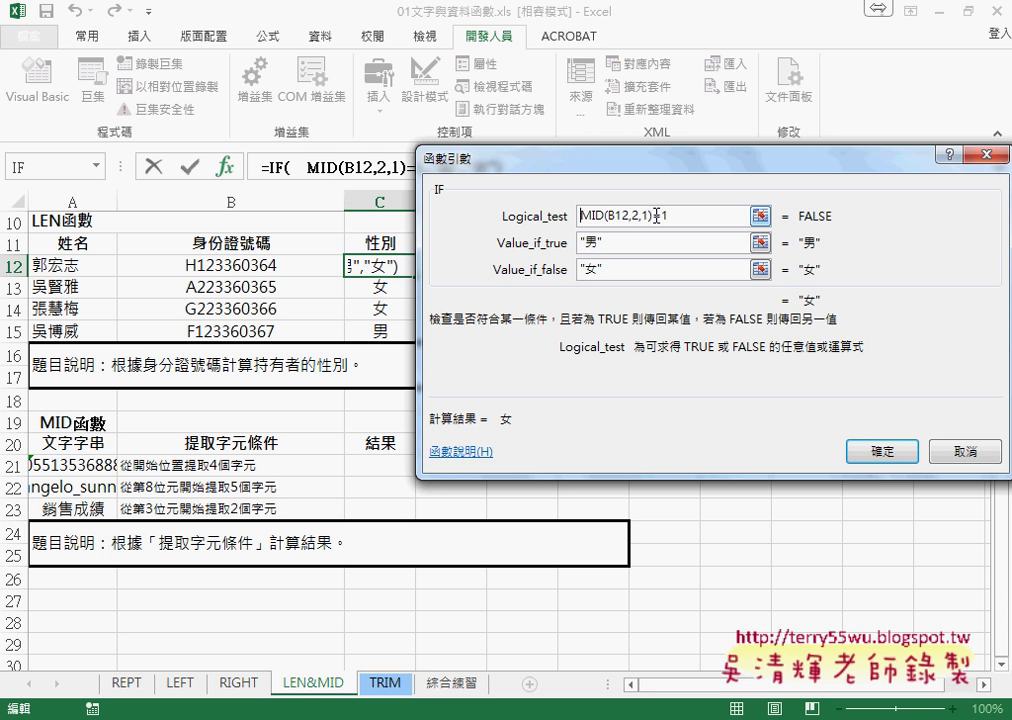
type("val")
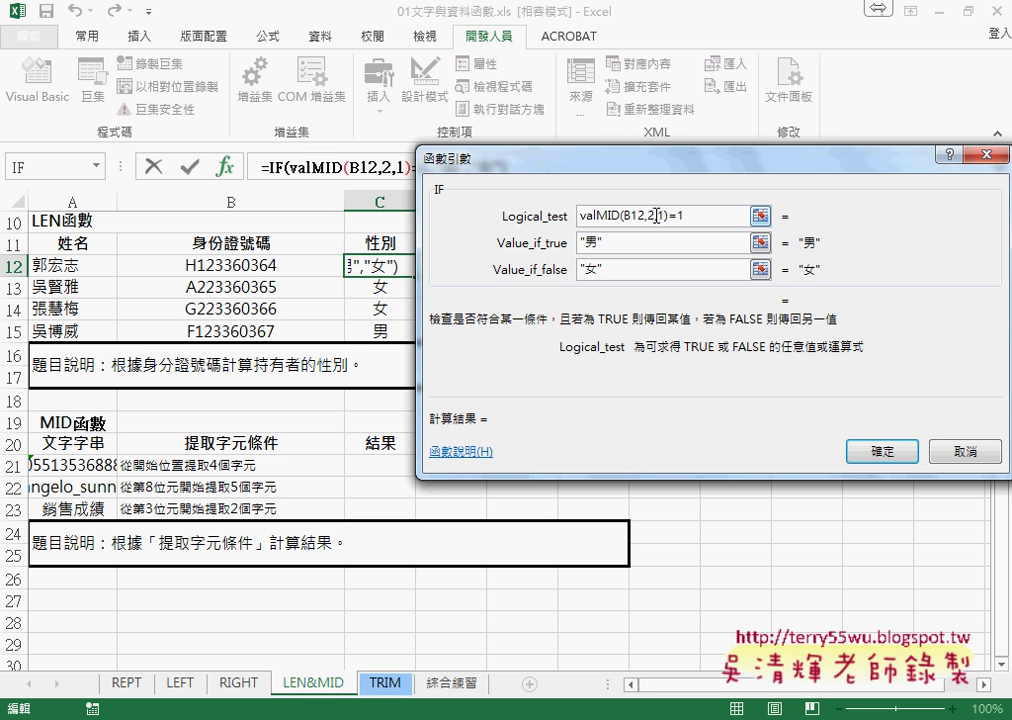
type("ue")
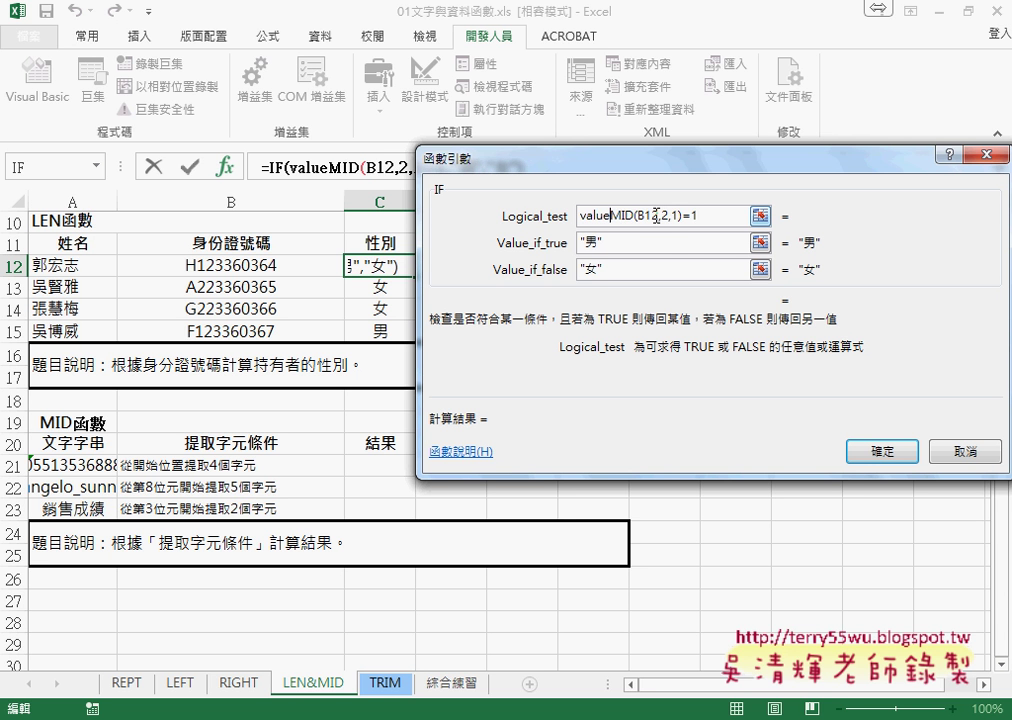
type("(")
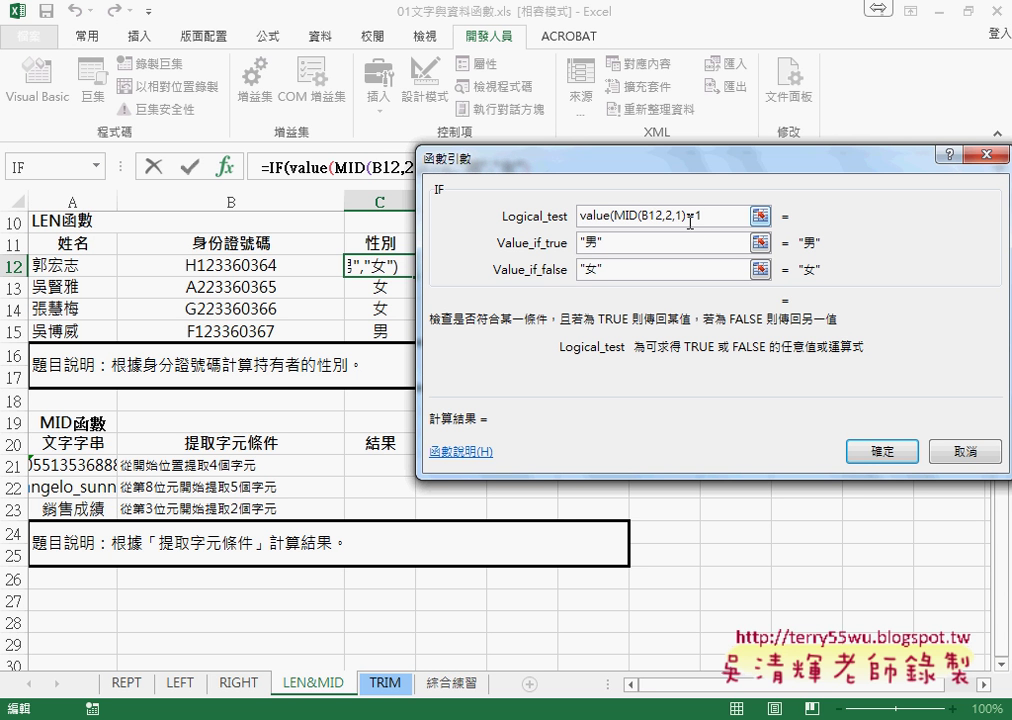
type(")")
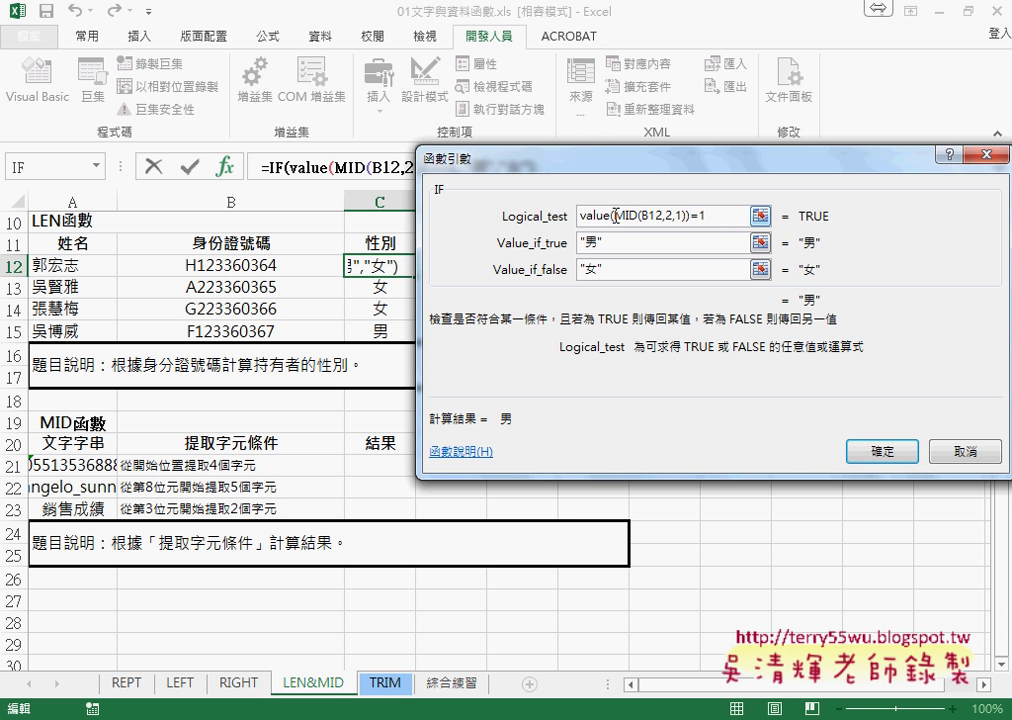
left_click_drag(612, 216, 687, 216)
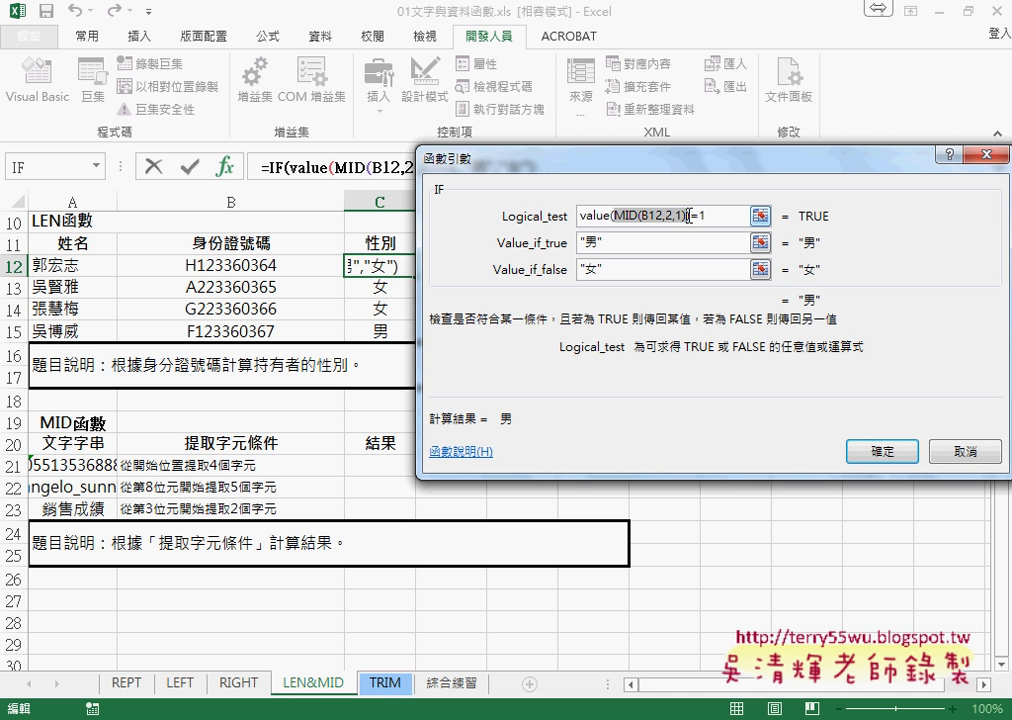
left_click(688, 216)
type(")")
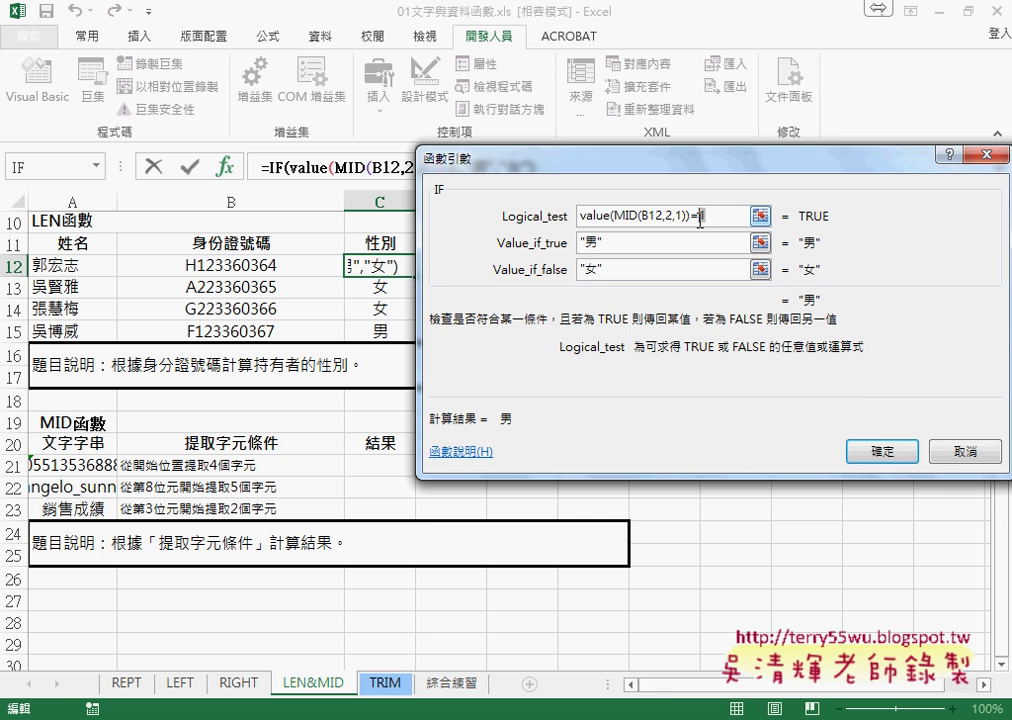
Step: Confirm the VALUE-based gender formula, fill it to C15, and widen column A
left_click(881, 460)
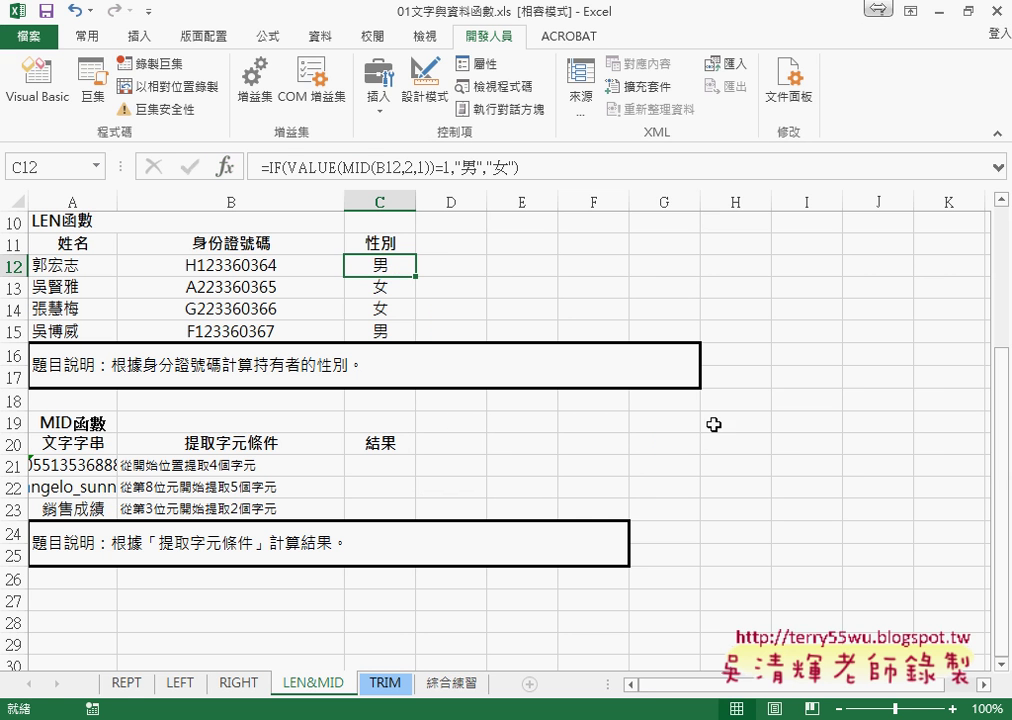
left_click_drag(416, 280, 416, 334)
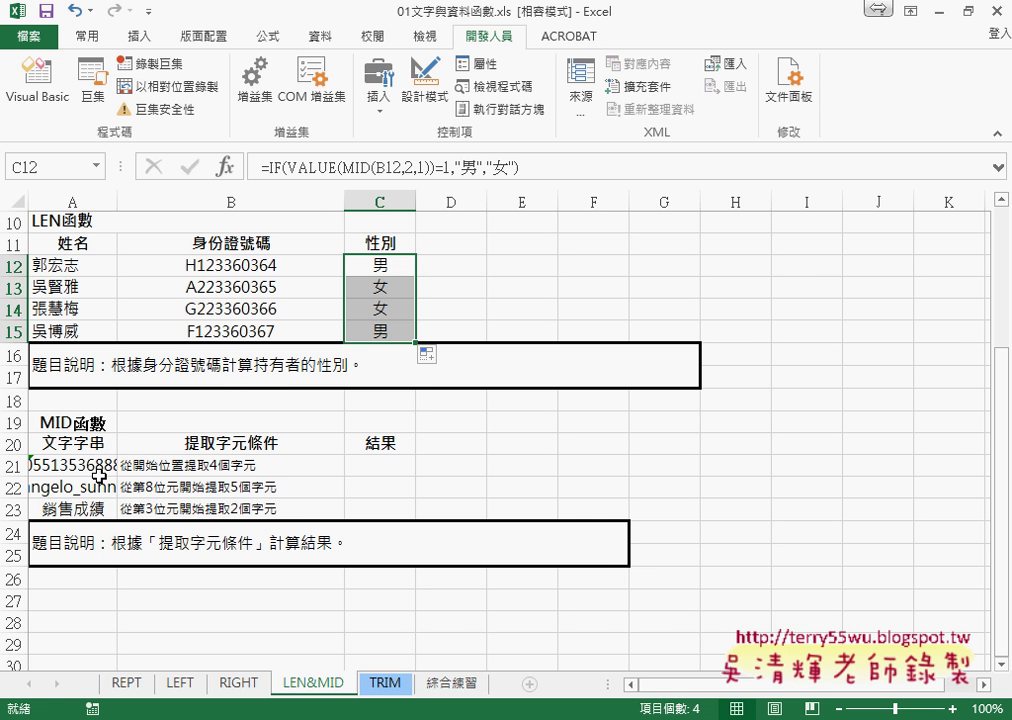
left_click_drag(118, 201, 169, 201)
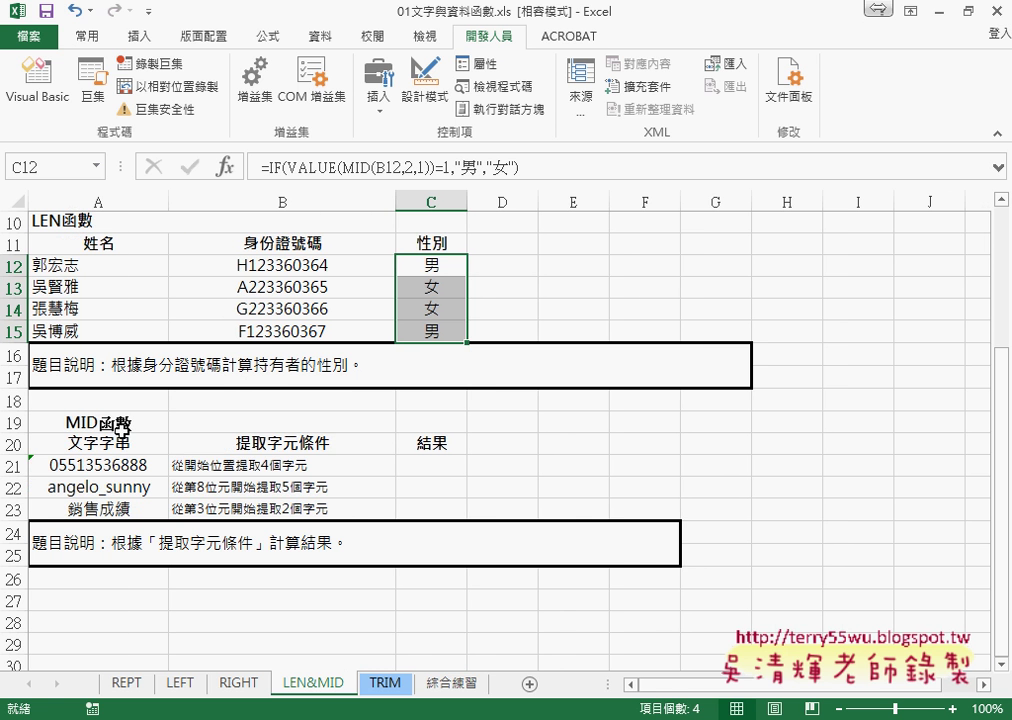
Step: Review the string in A21 and conditions in B21:B22, then open the RIGHT sheet
left_click(231, 473)
left_click(134, 464)
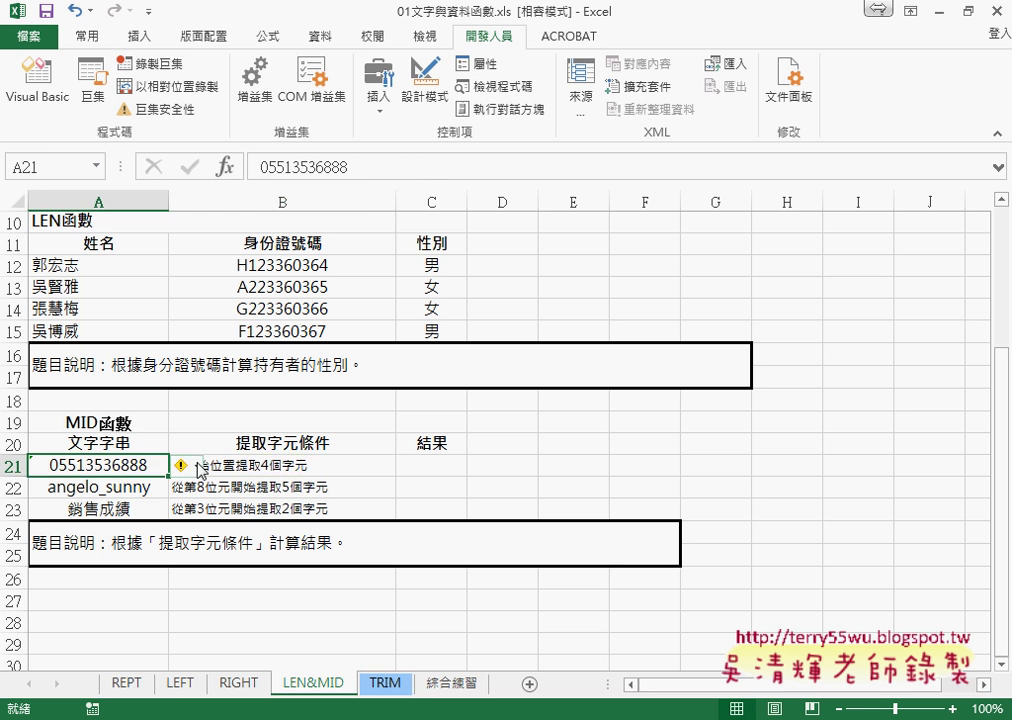
left_click(236, 472)
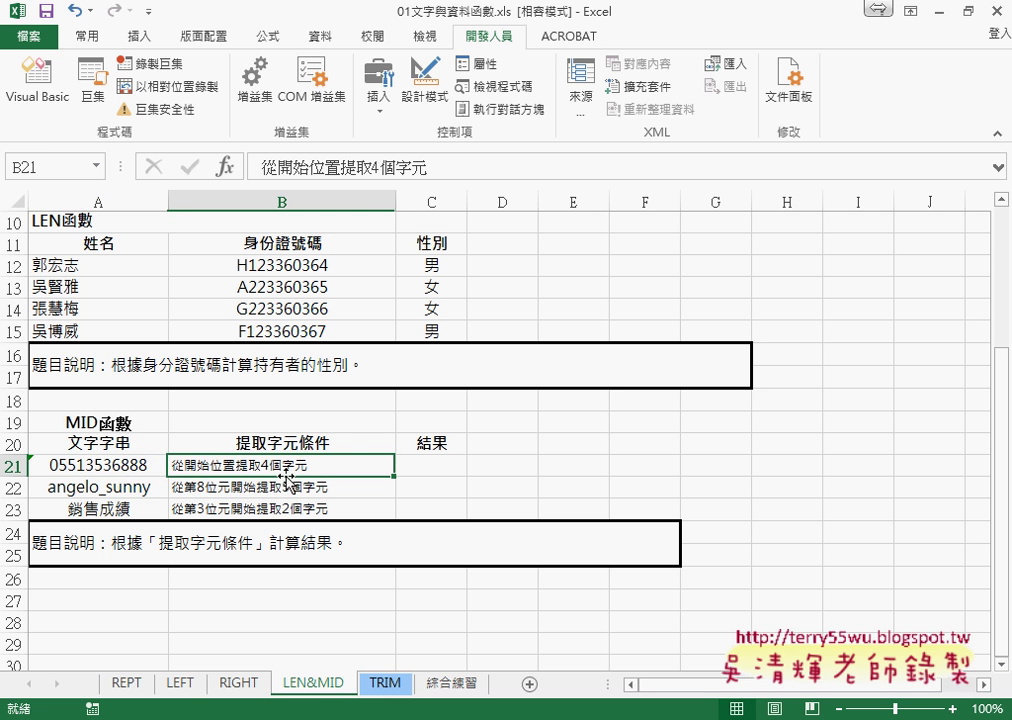
left_click(279, 486)
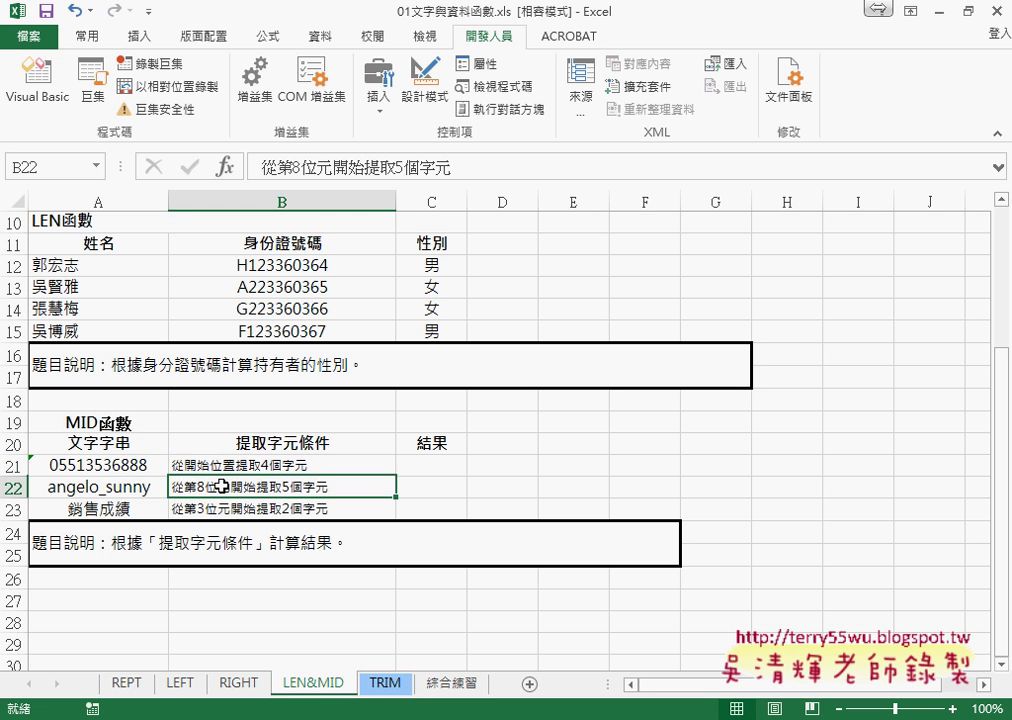
left_click(239, 683)
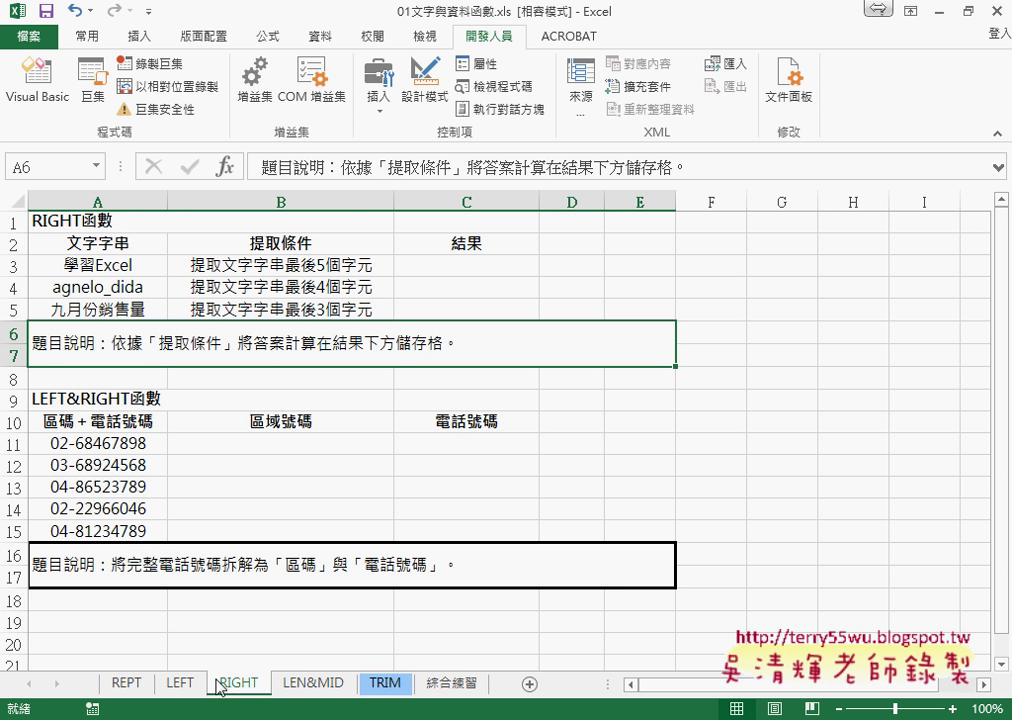
Step: On the LEFT sheet, inspect the names and genders in A10:B11, ending on D10
left_click(180, 688)
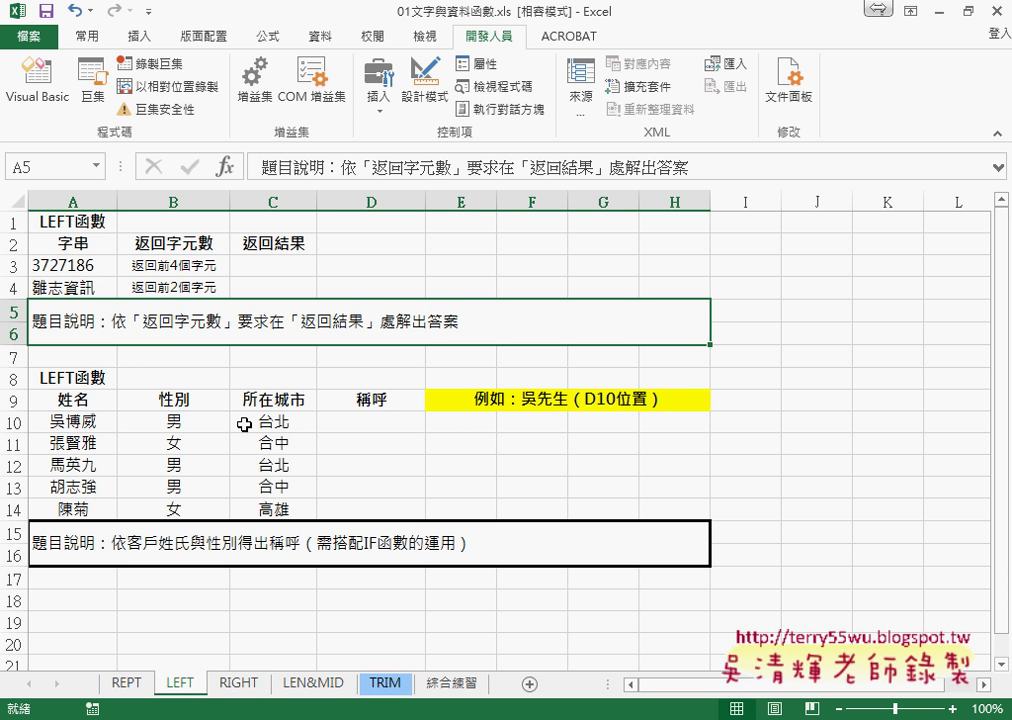
left_click(80, 424)
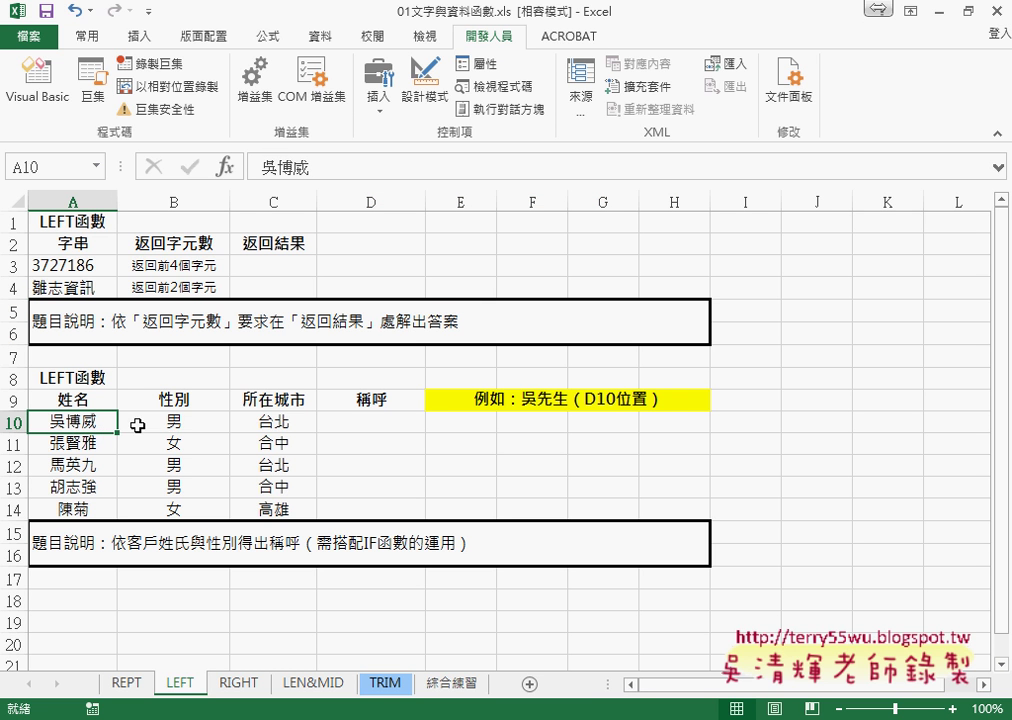
left_click(178, 424)
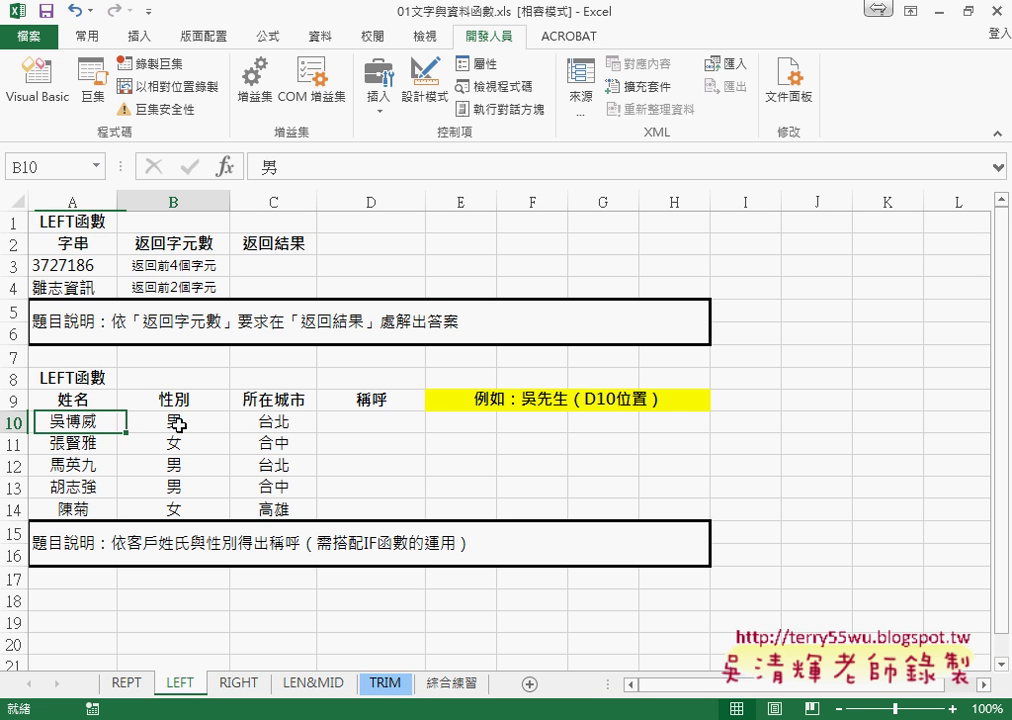
left_click(389, 421)
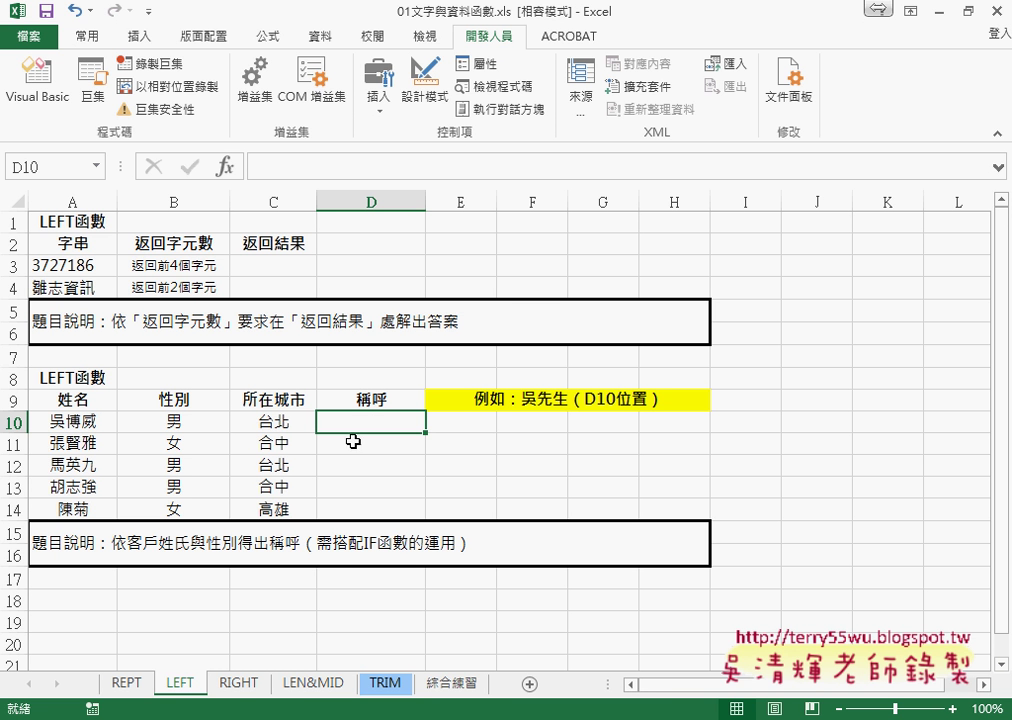
left_click(100, 443)
left_click(176, 450)
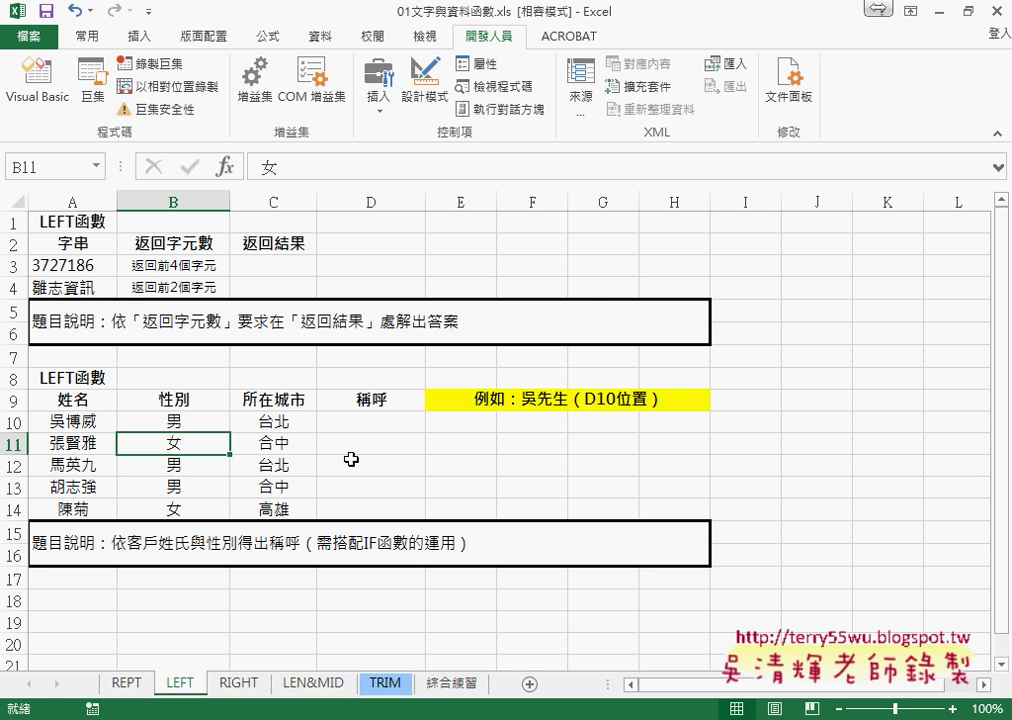
left_click(368, 421)
Step: Insert =LEFT(A10,1) in D10 so it shows the surname character 吳
left_click(232, 170)
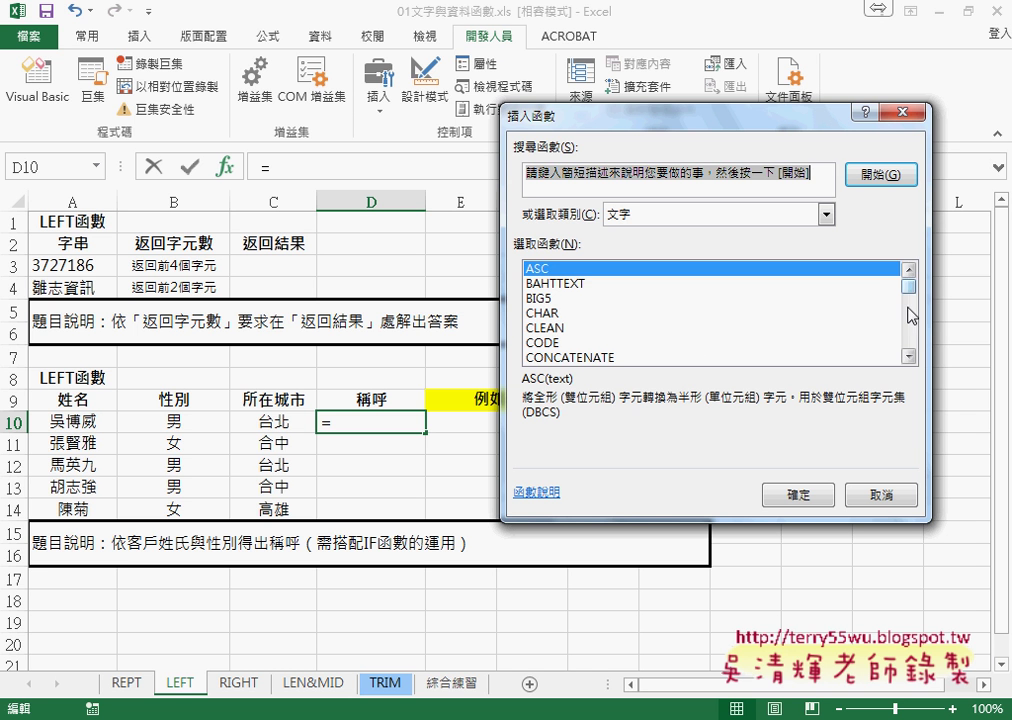
scroll(908, 318, "down", 5)
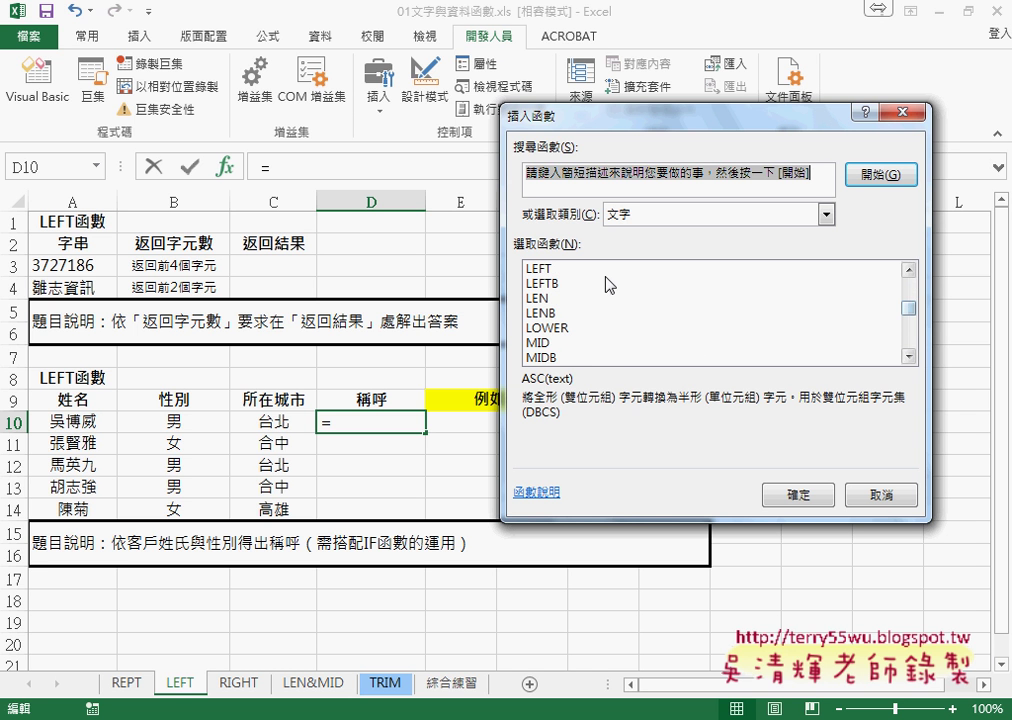
double_click(538, 268)
left_click(86, 421)
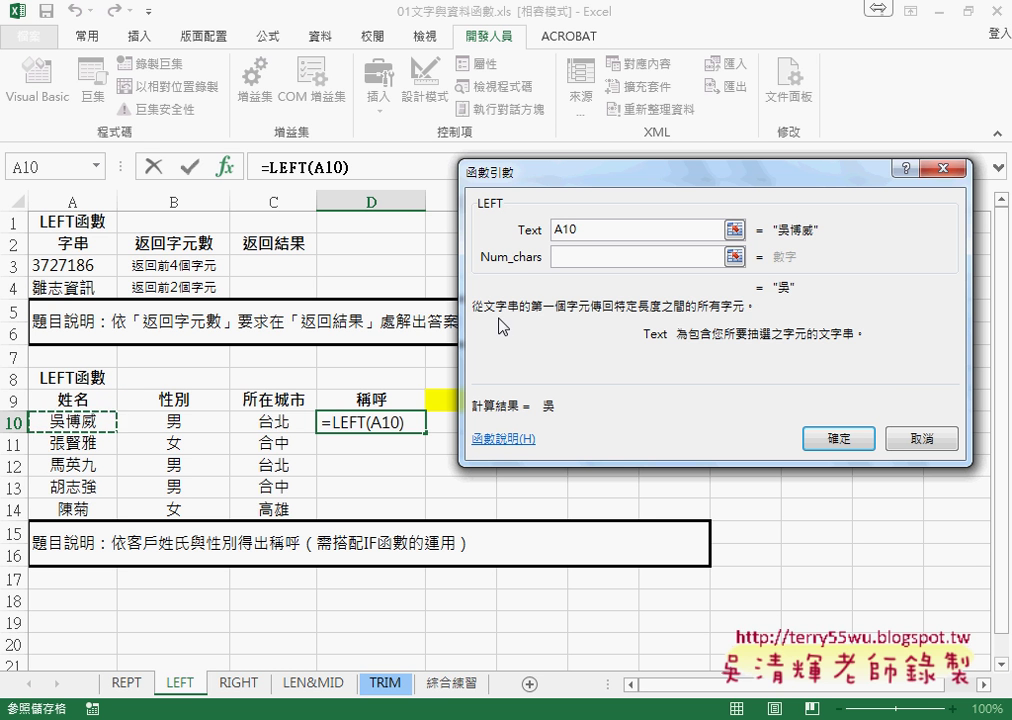
left_click(569, 257)
type("1")
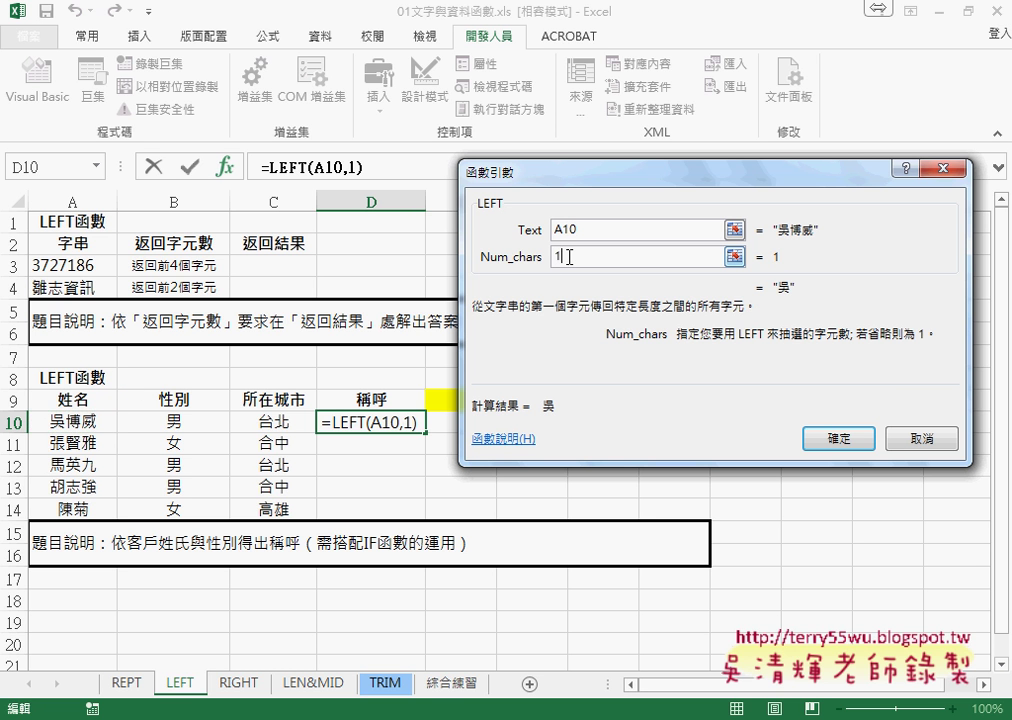
left_click(860, 438)
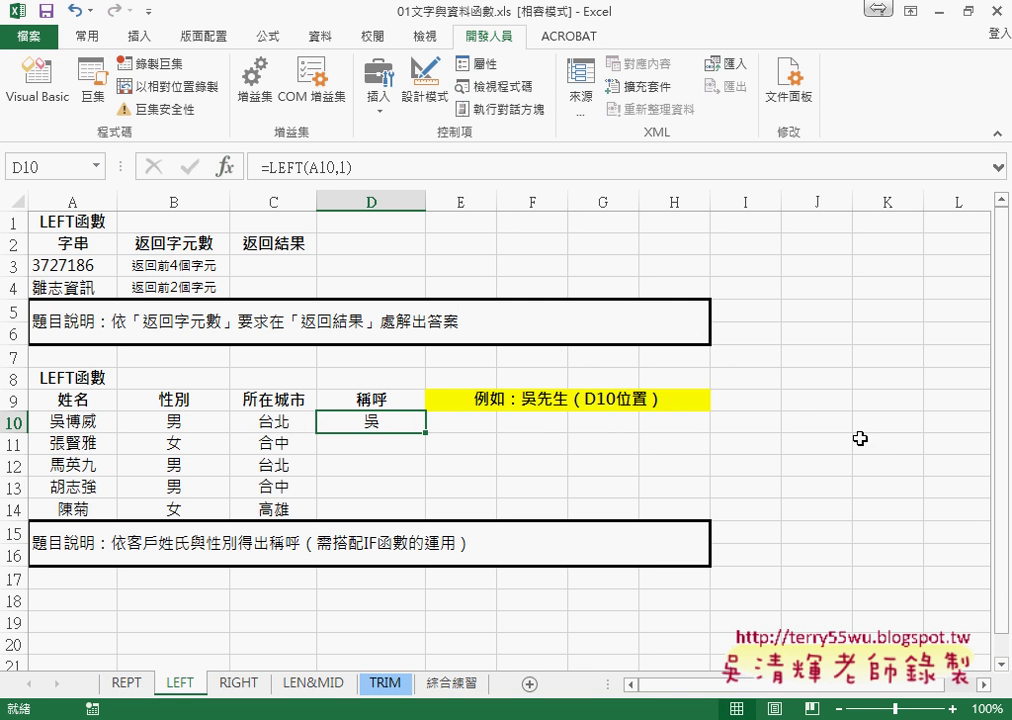
Step: Append & to D10's formula and add an IF function from the recent-functions list
left_click(388, 156)
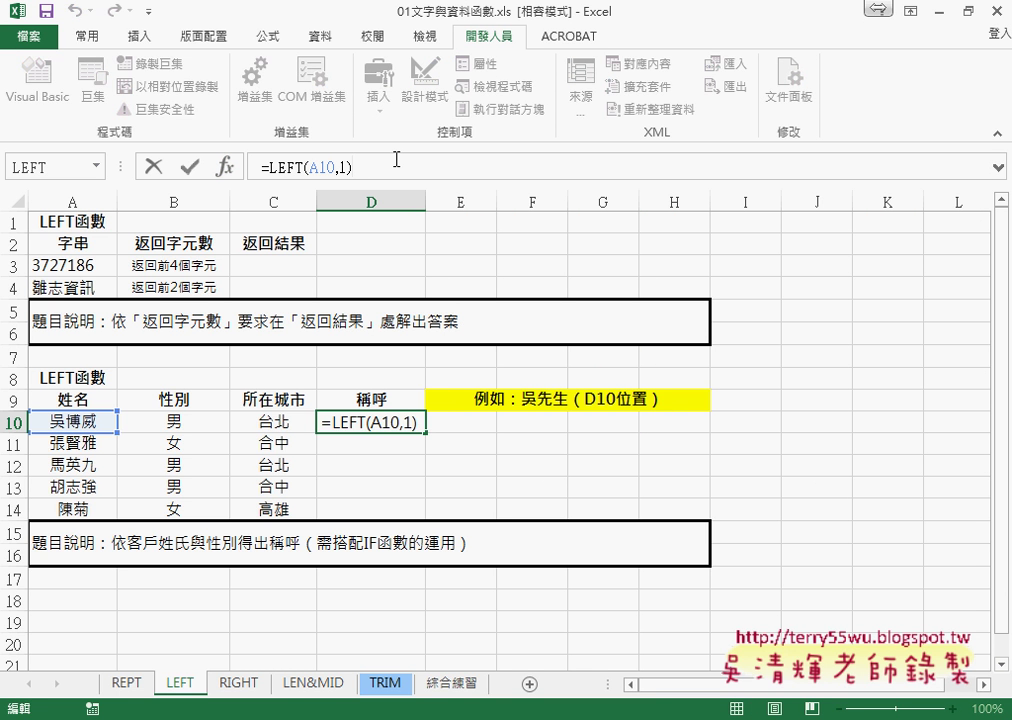
type("&")
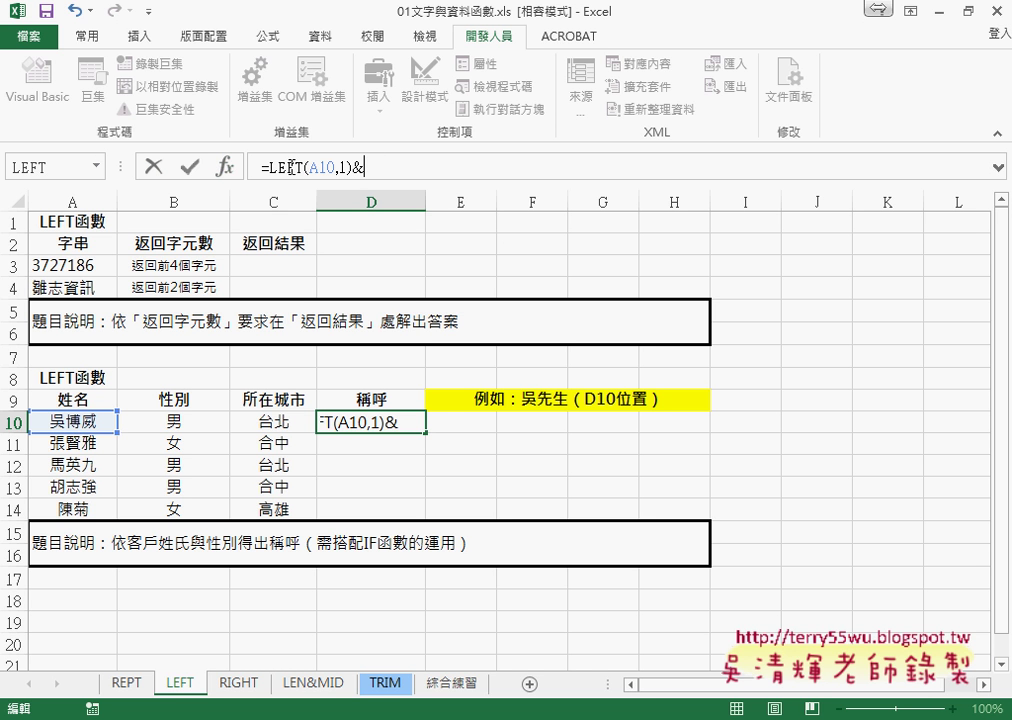
left_click(98, 167)
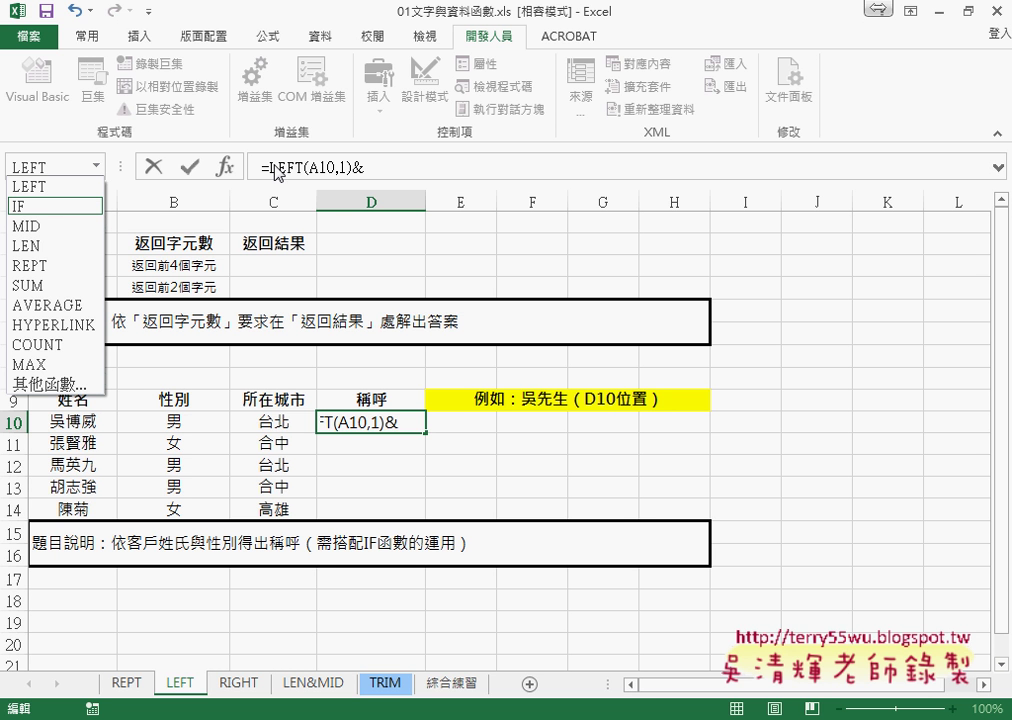
left_click(80, 206)
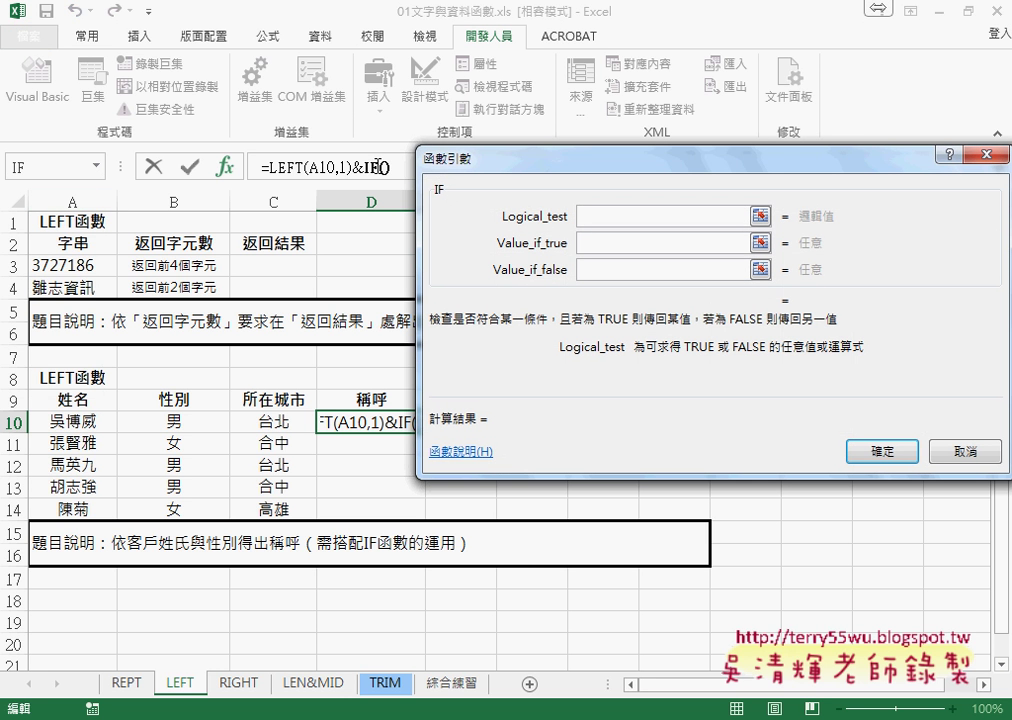
Step: Set the IF condition to B10="男" with "先生" as the true value
left_click(174, 421)
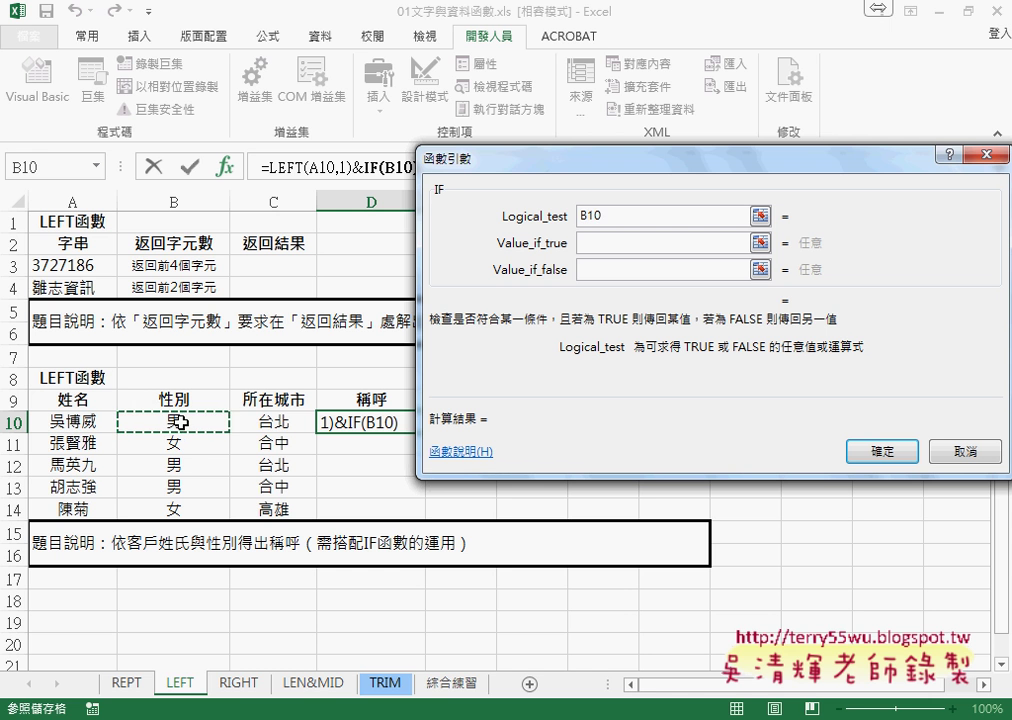
type("=\"\"")
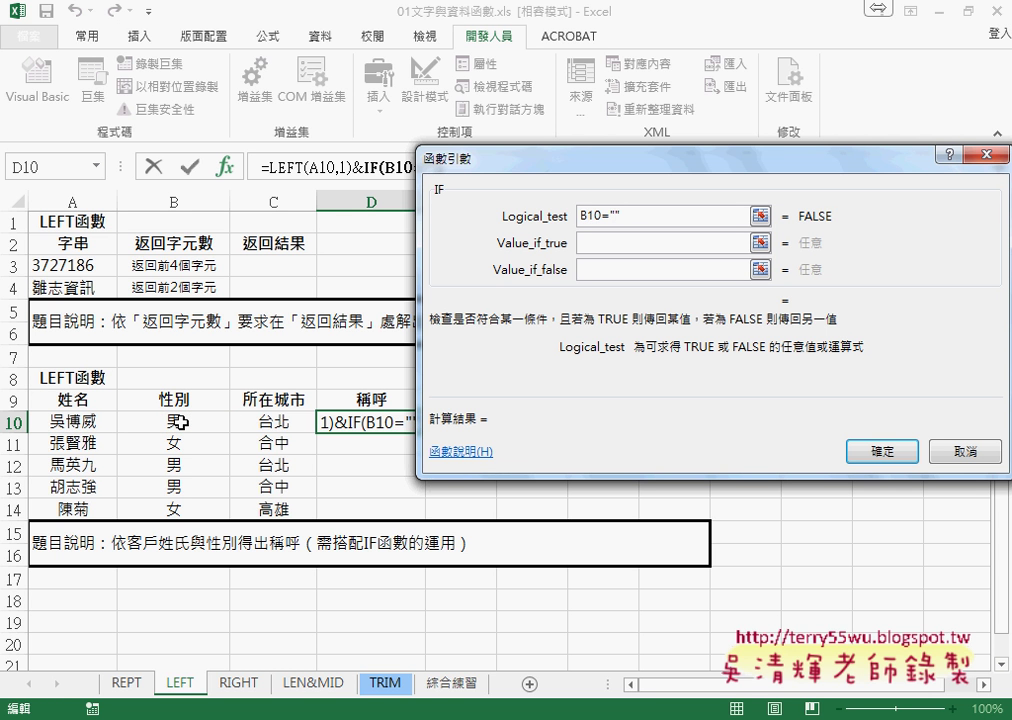
type("s")
type("06")
key("Return")
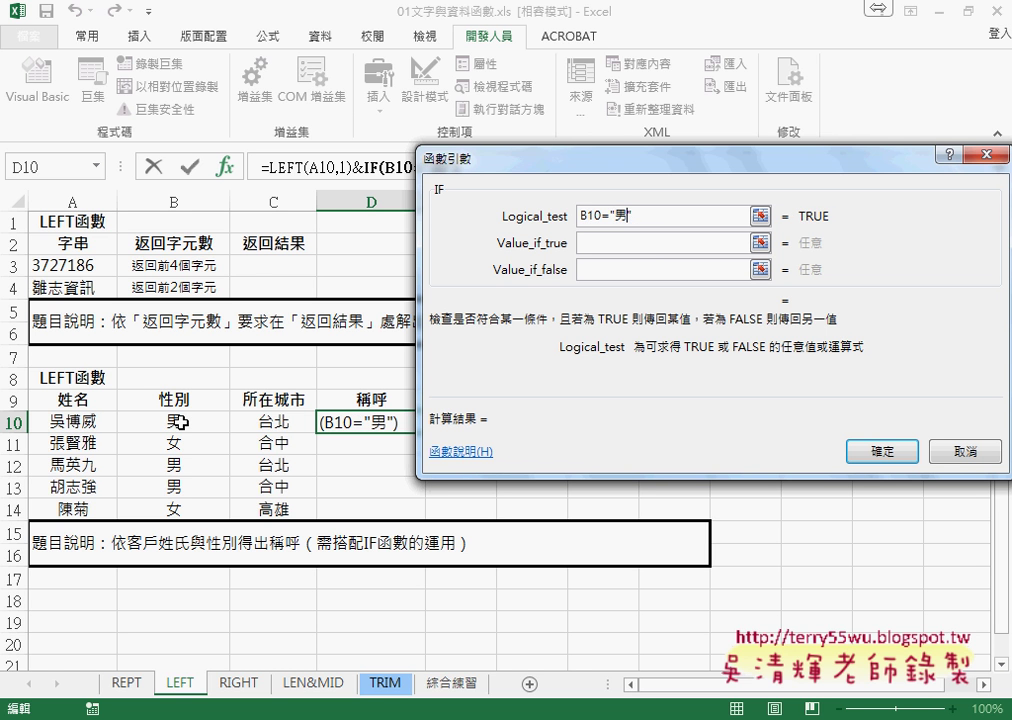
left_click(650, 246)
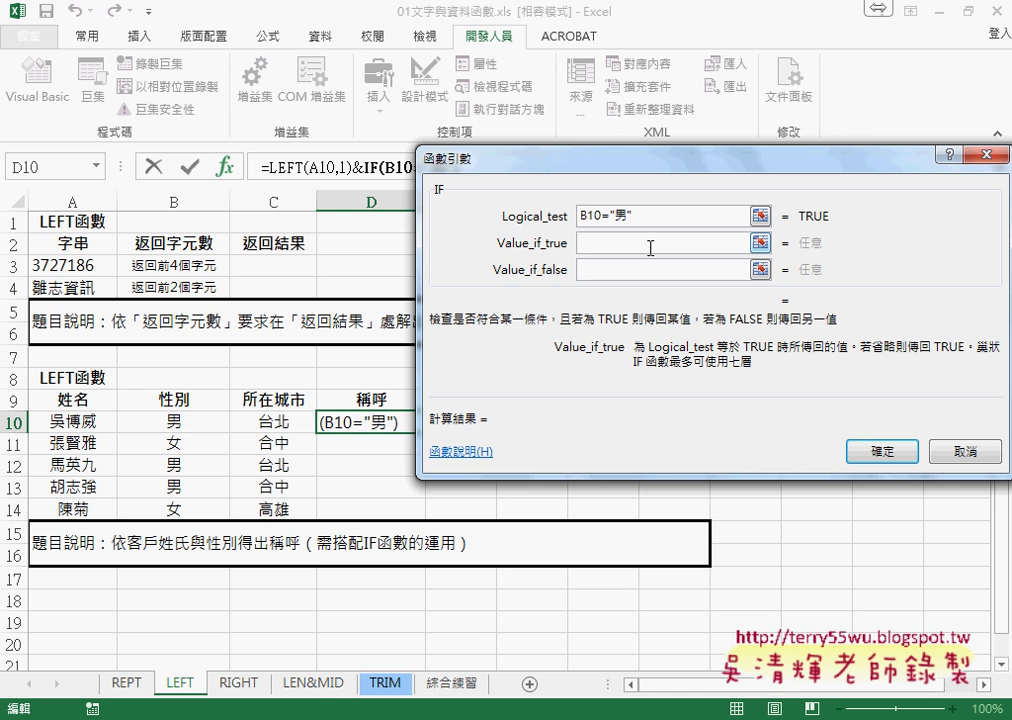
type("vu0")
key("Return")
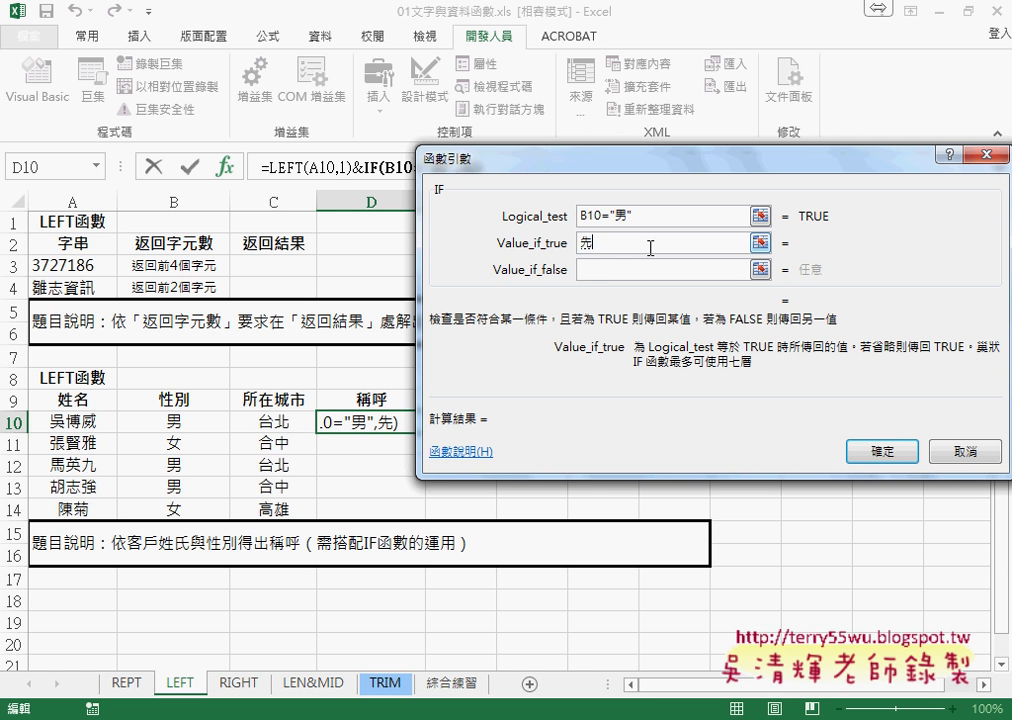
type("g/")
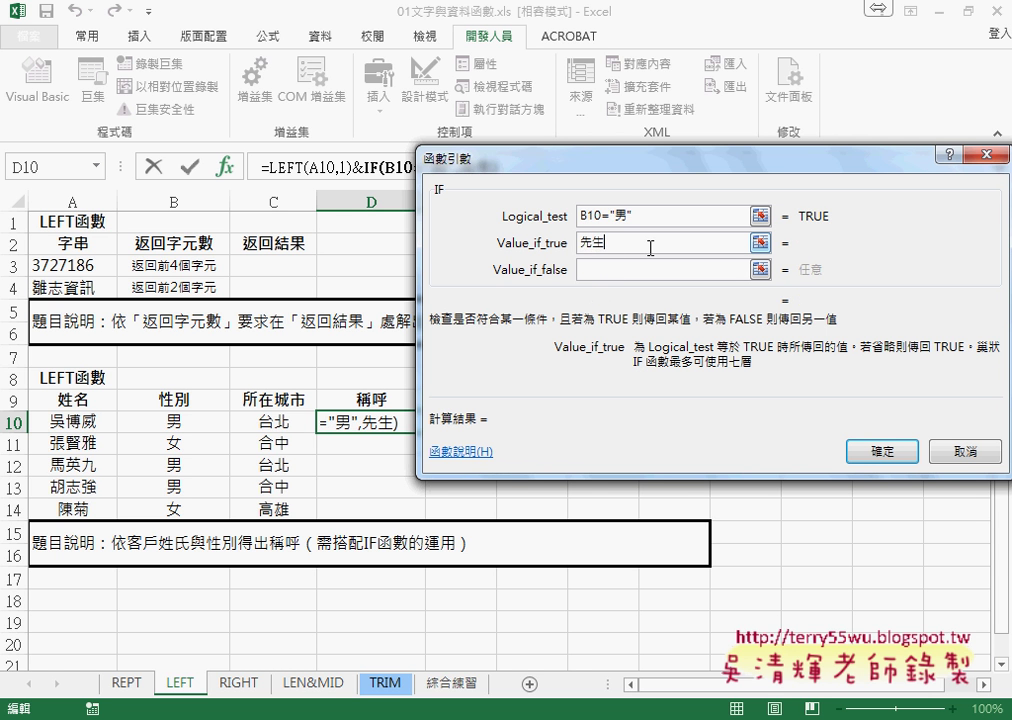
Step: Set the false value to "小姐" and confirm, so D10 shows 吳先生
left_click(639, 268)
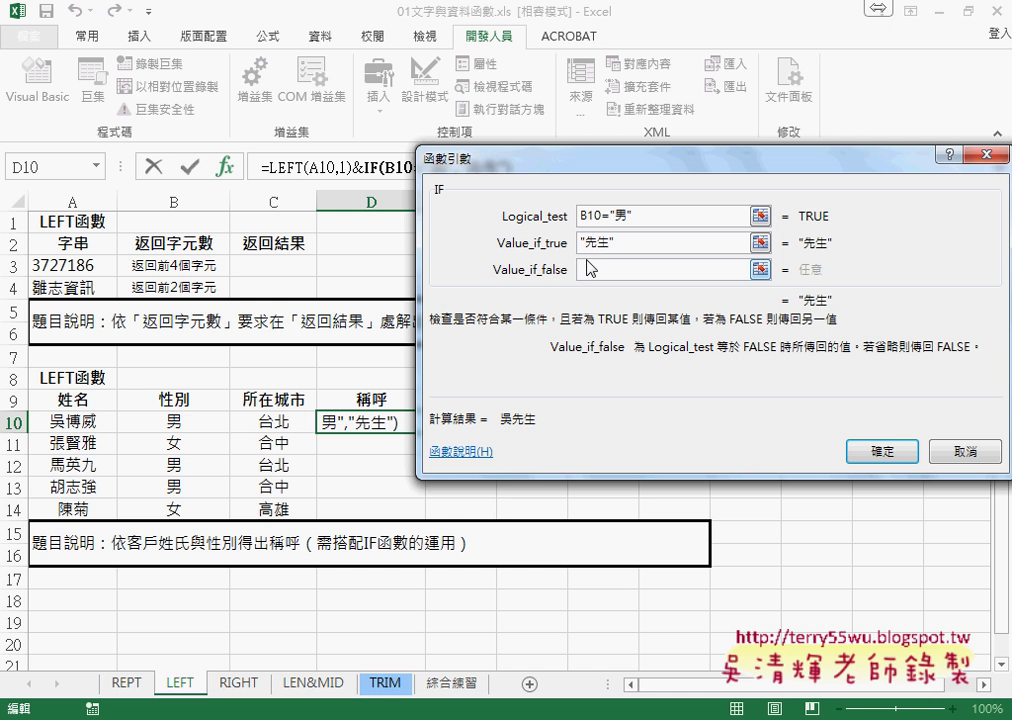
type("vul3")
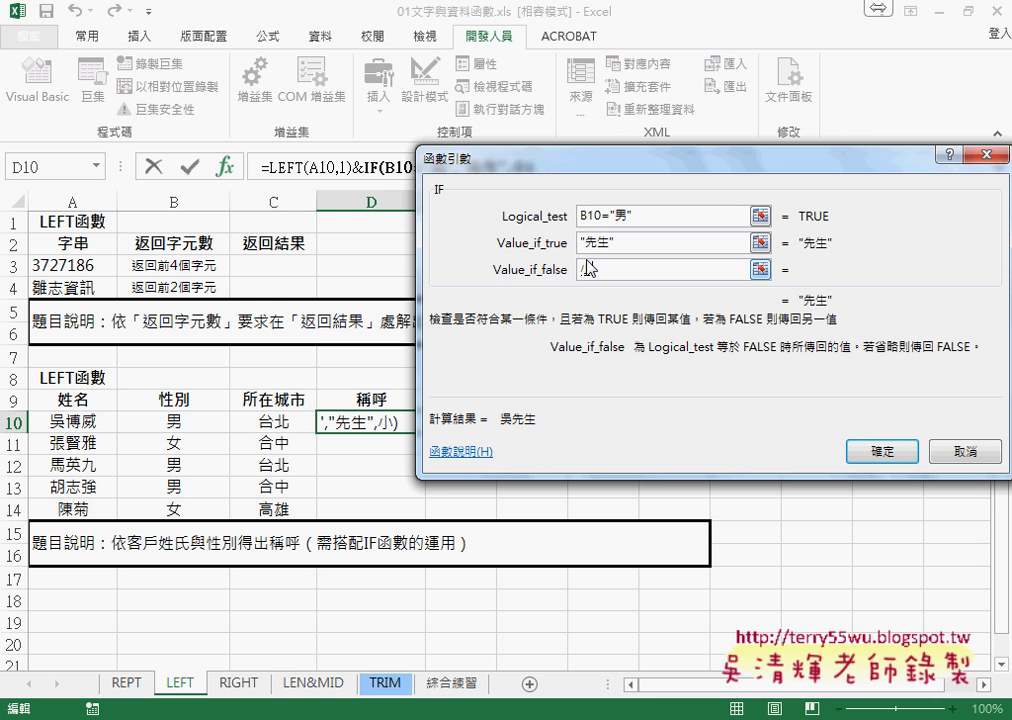
type("ru,3")
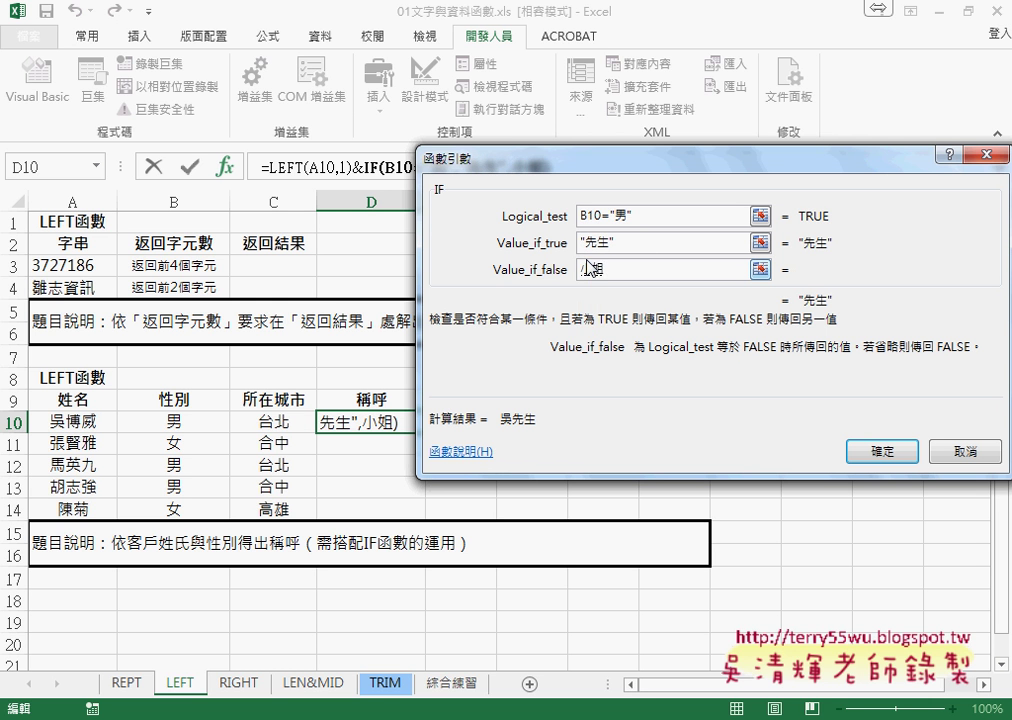
key("Return")
left_click(625, 243)
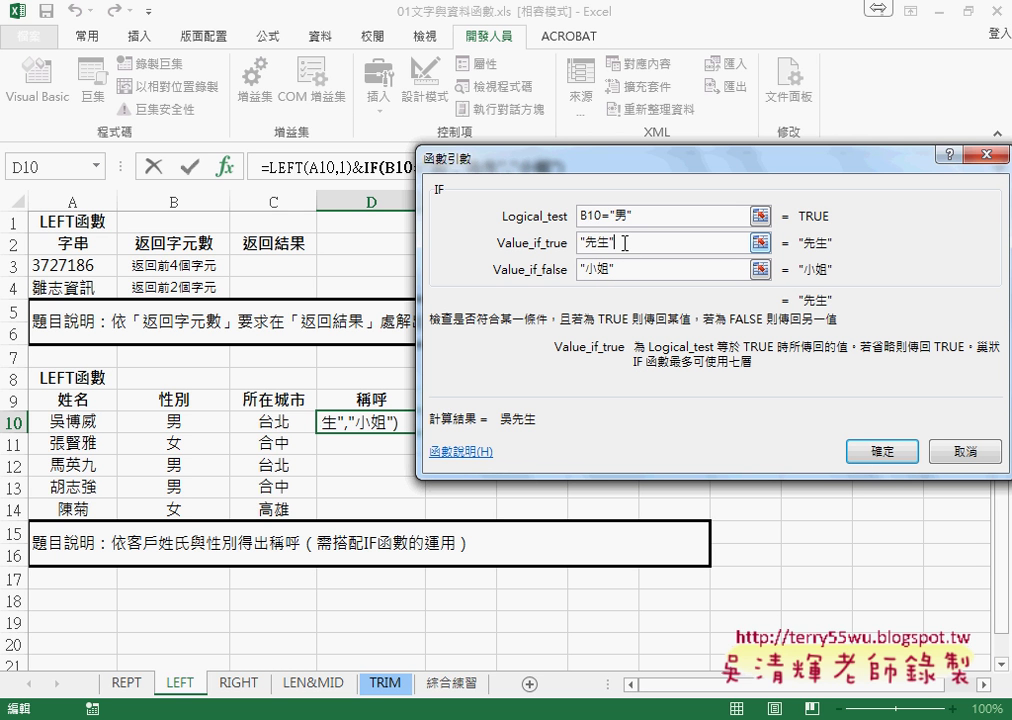
left_click(848, 460)
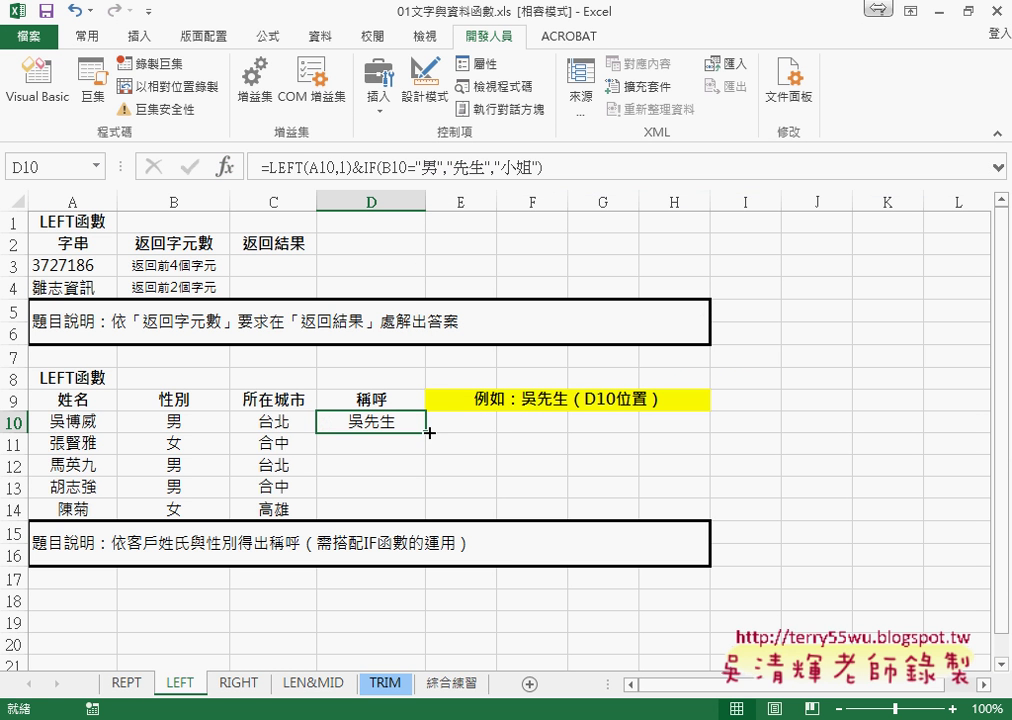
Step: Fill the salutation formula from D10 down to D14
left_click_drag(428, 432, 416, 505)
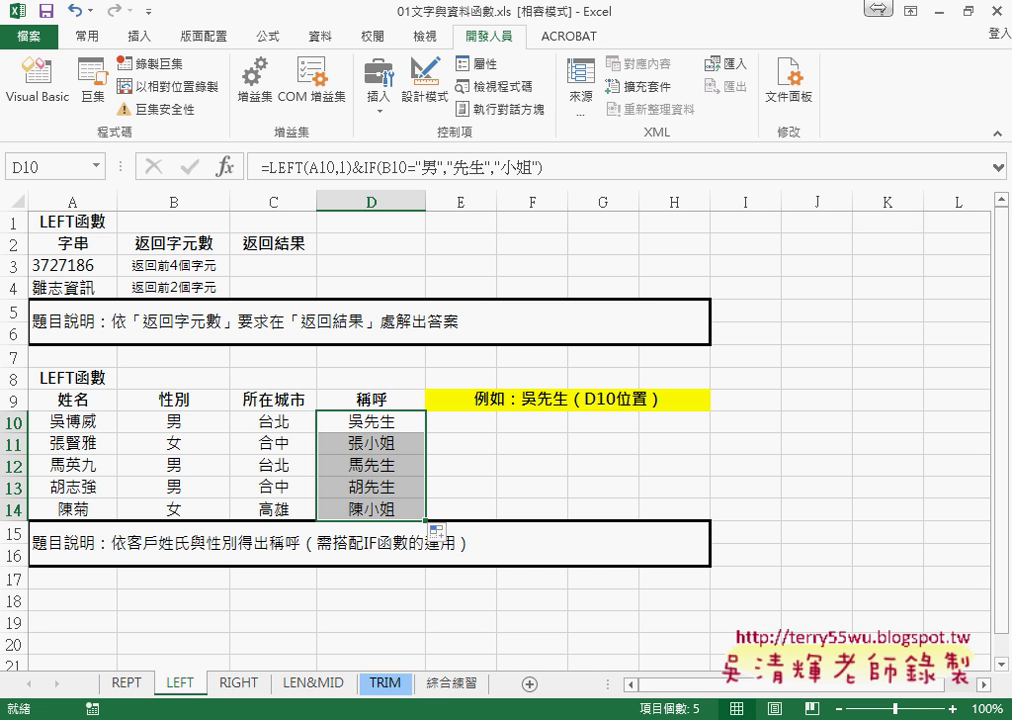
Step: Bring the 01_文字與資料函數程式碼 code document window to the front
left_click(165, 695)
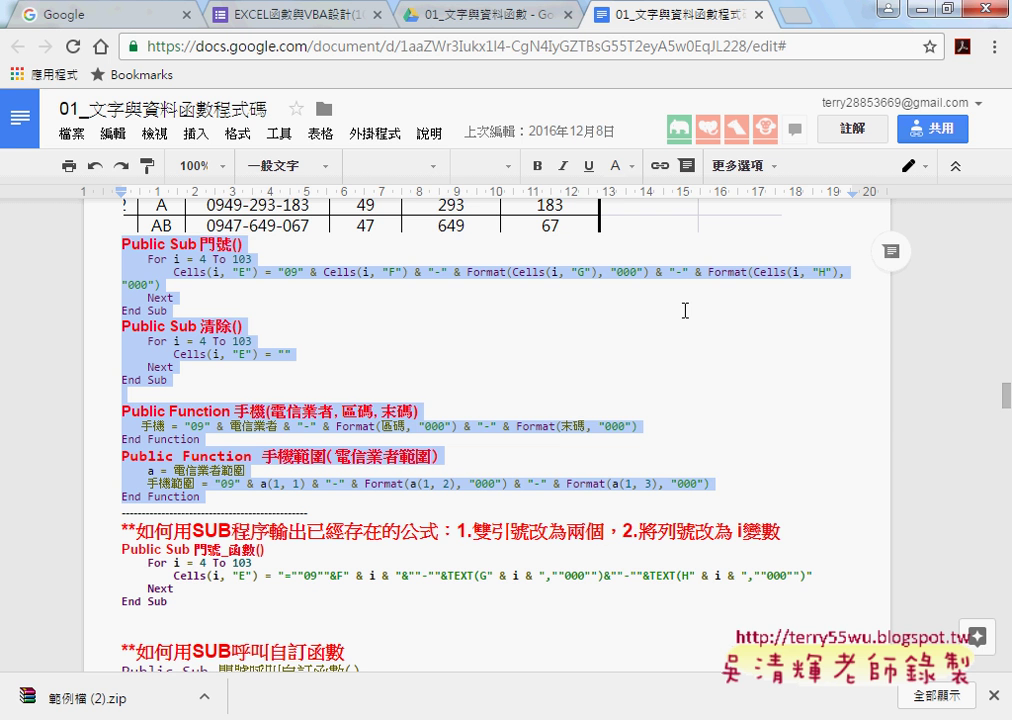
Step: Open the lecture handout PDF from the 02_講義 folder in a new window
left_click(420, 14)
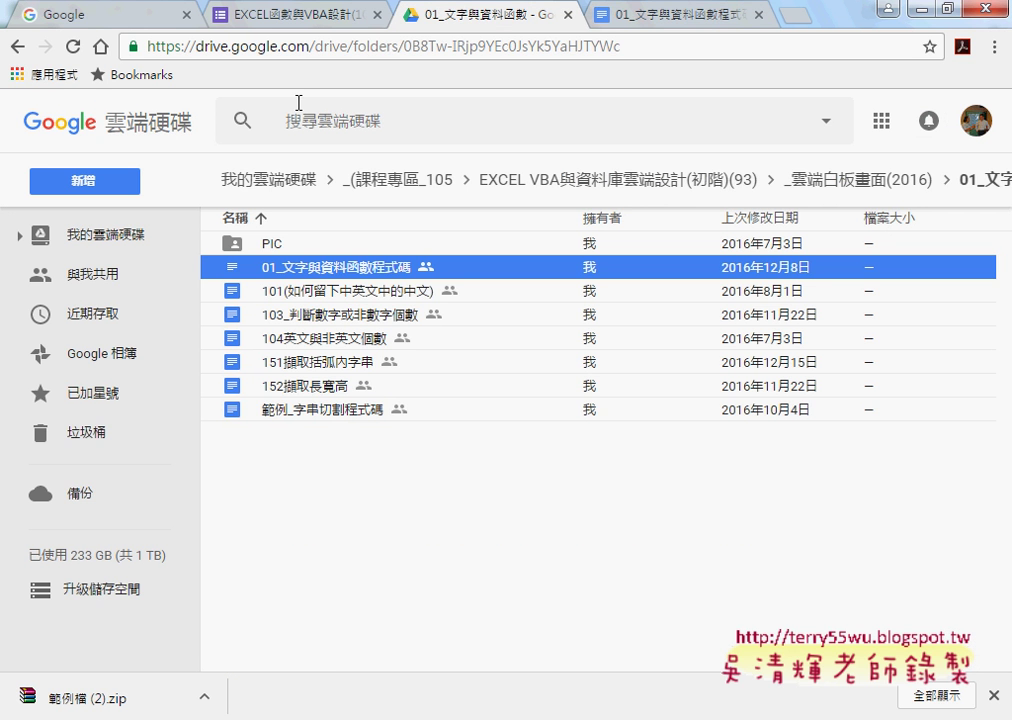
left_click(17, 46)
left_click(15, 44)
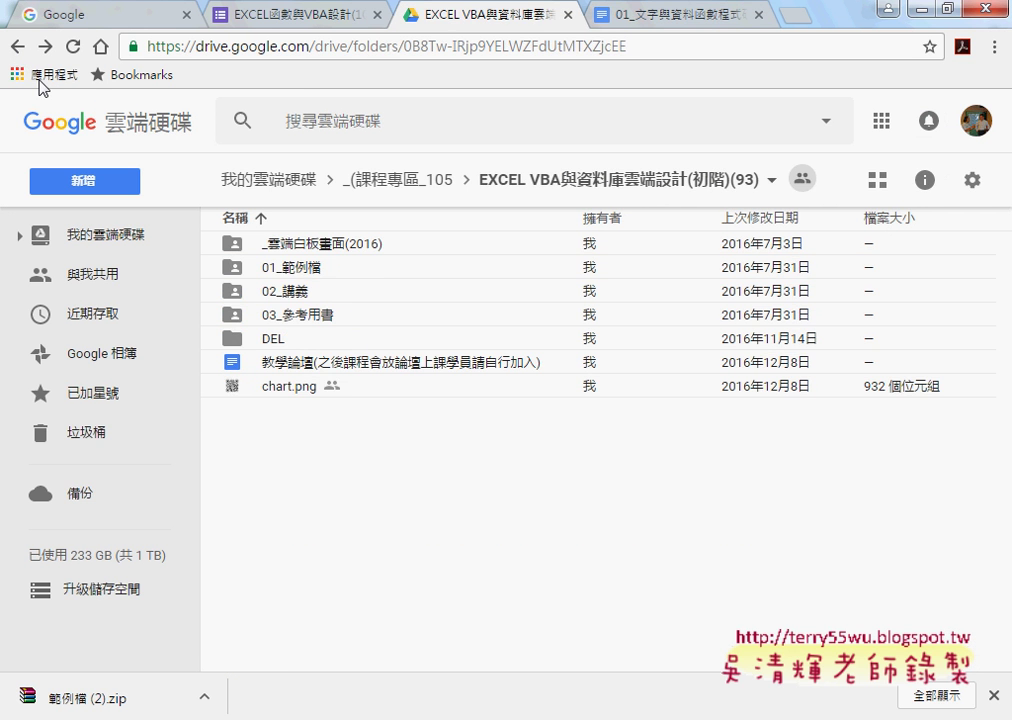
double_click(262, 292)
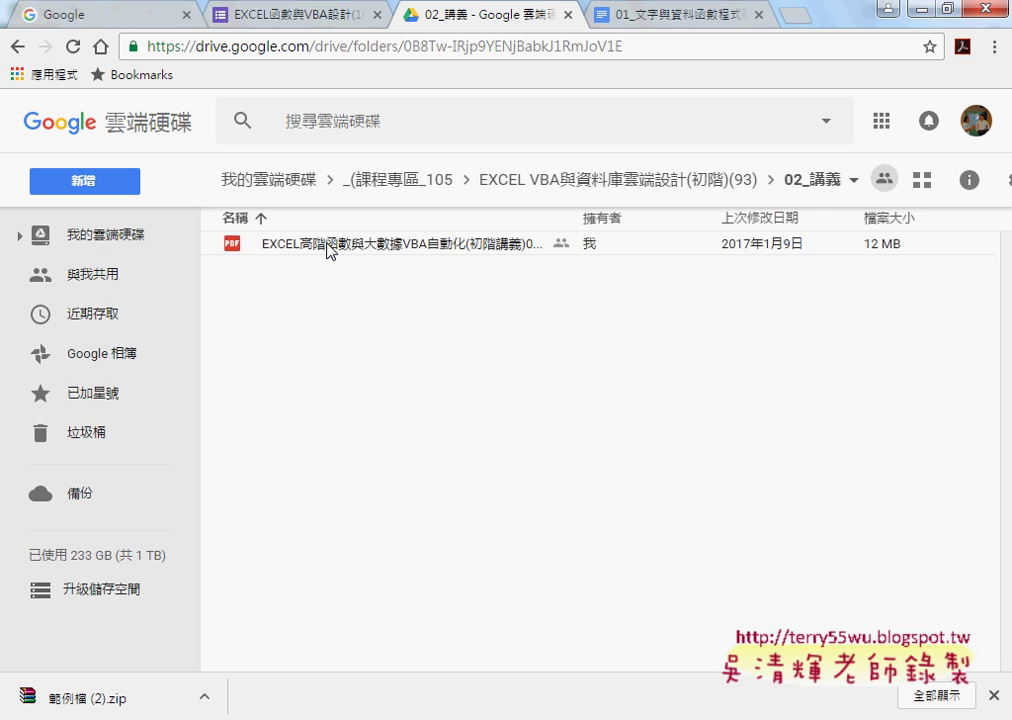
double_click(330, 247)
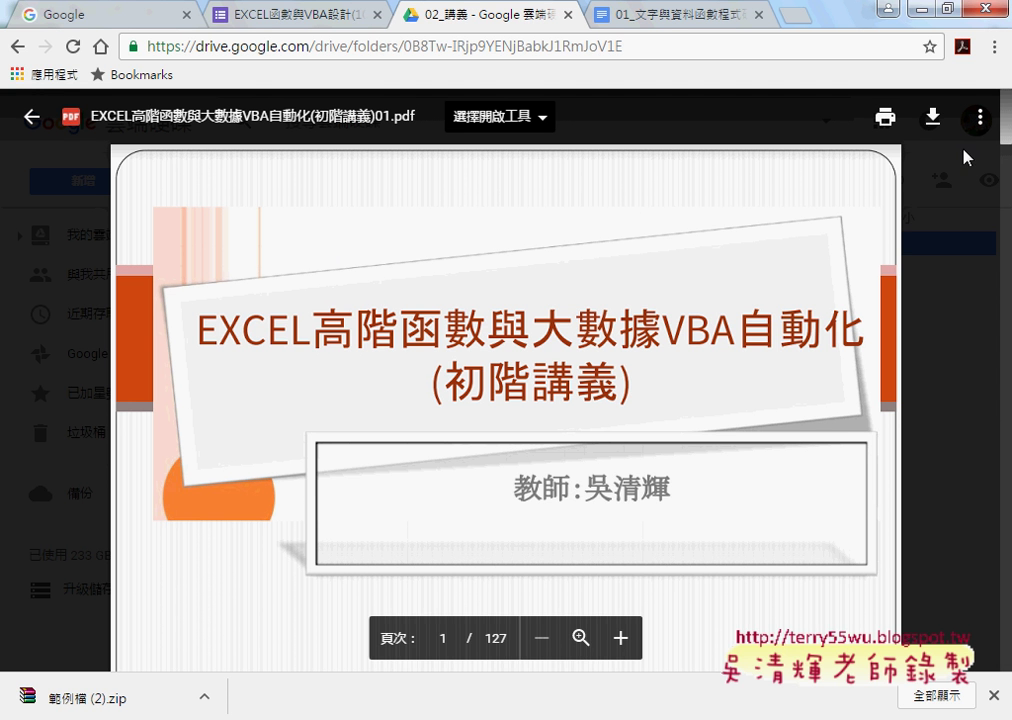
left_click(981, 120)
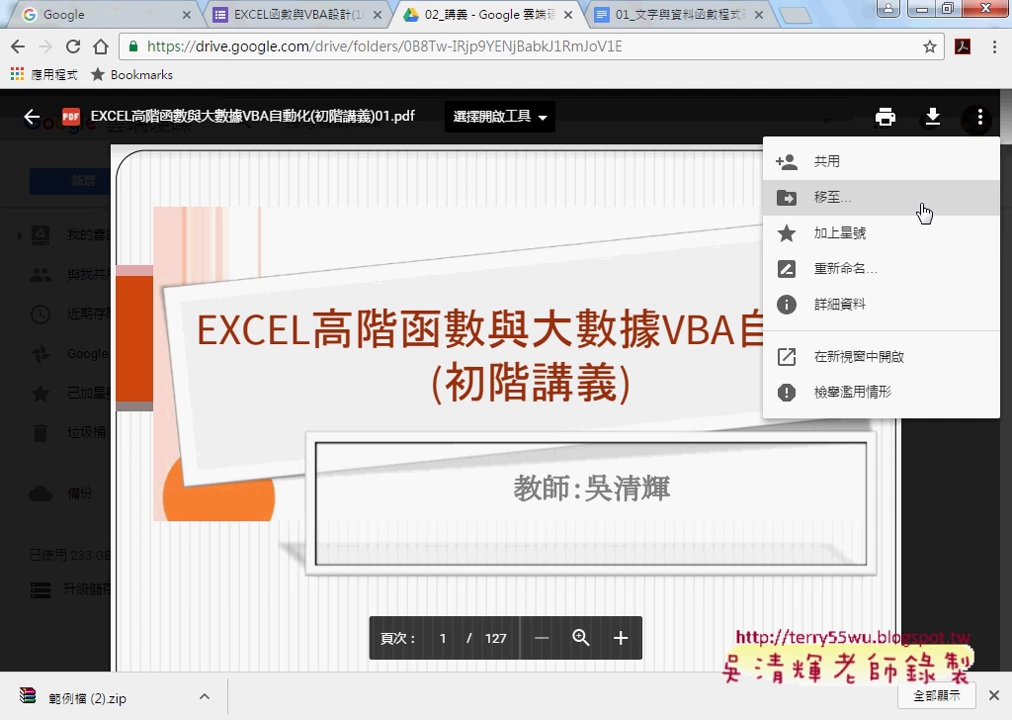
left_click(975, 358)
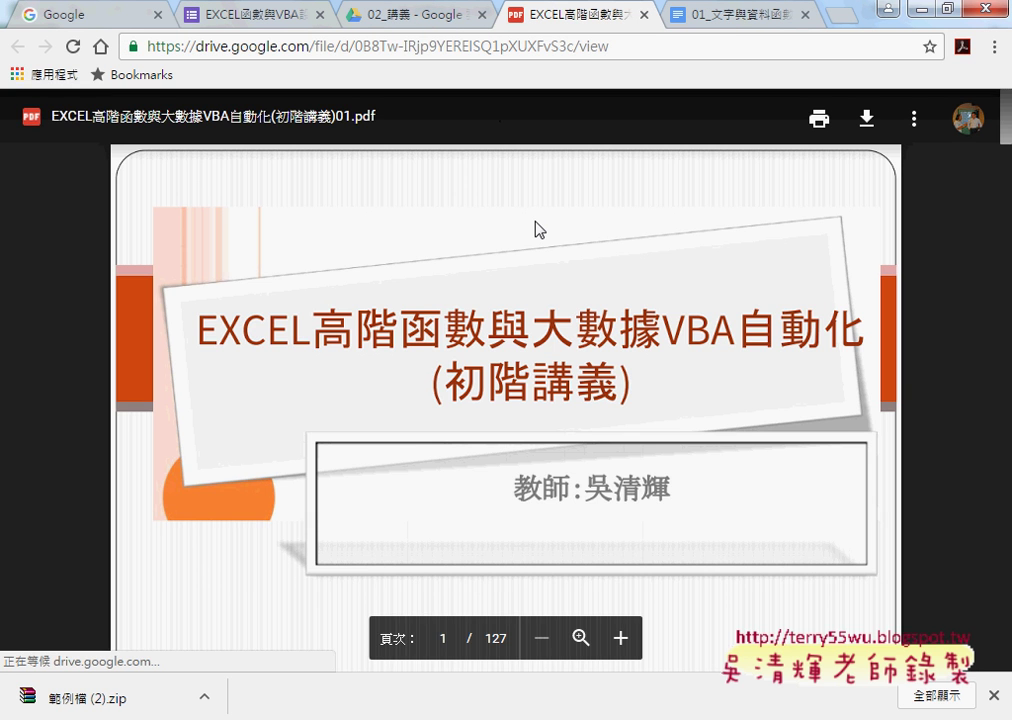
Step: Page through the handout's text-function slides 16–18, then return to the 02_講義 folder tab
scroll(691, 287, "down", 5)
scroll(691, 287, "down", 5)
scroll(691, 287, "down", 5)
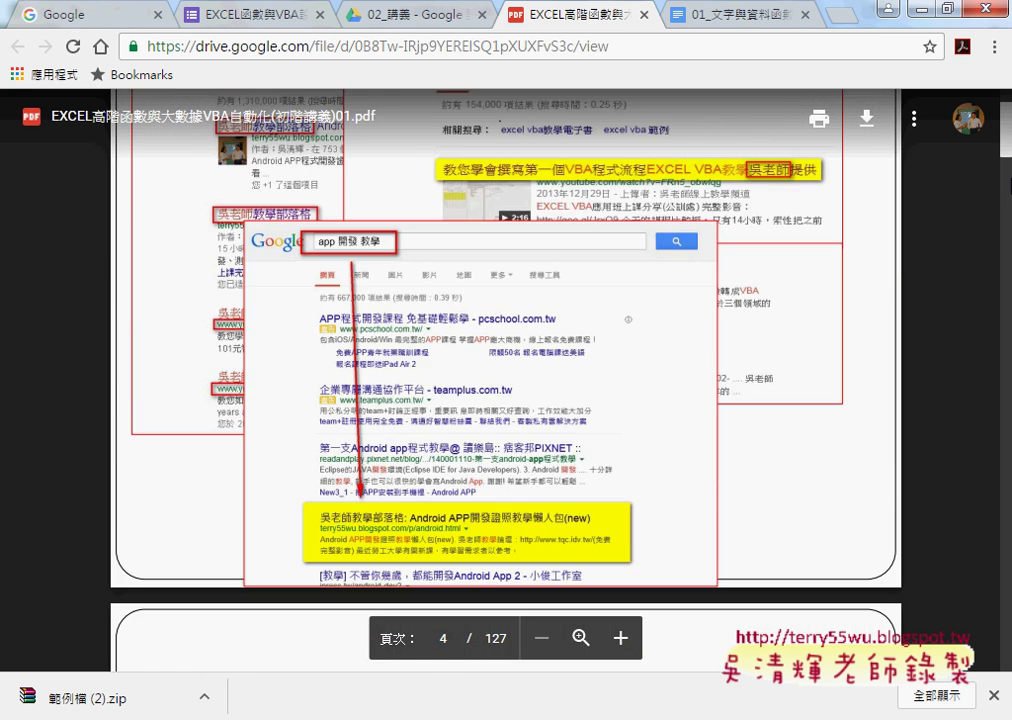
left_click_drag(1008, 148, 1008, 200)
scroll(752, 236, "up", 5)
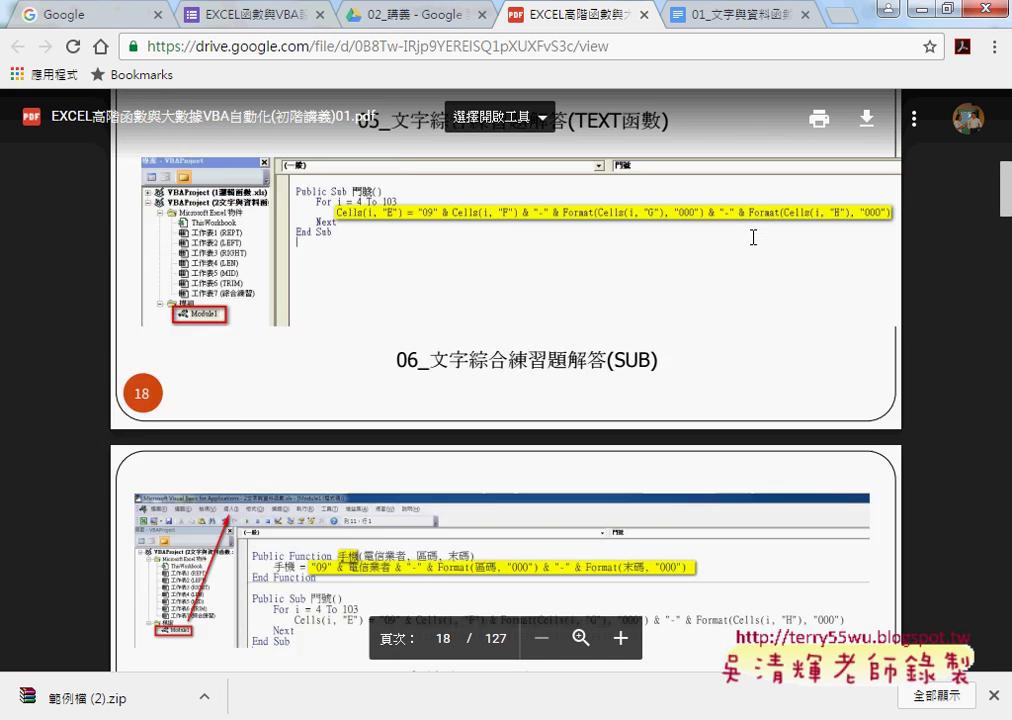
scroll(753, 237, "up", 5)
scroll(753, 237, "up", 3)
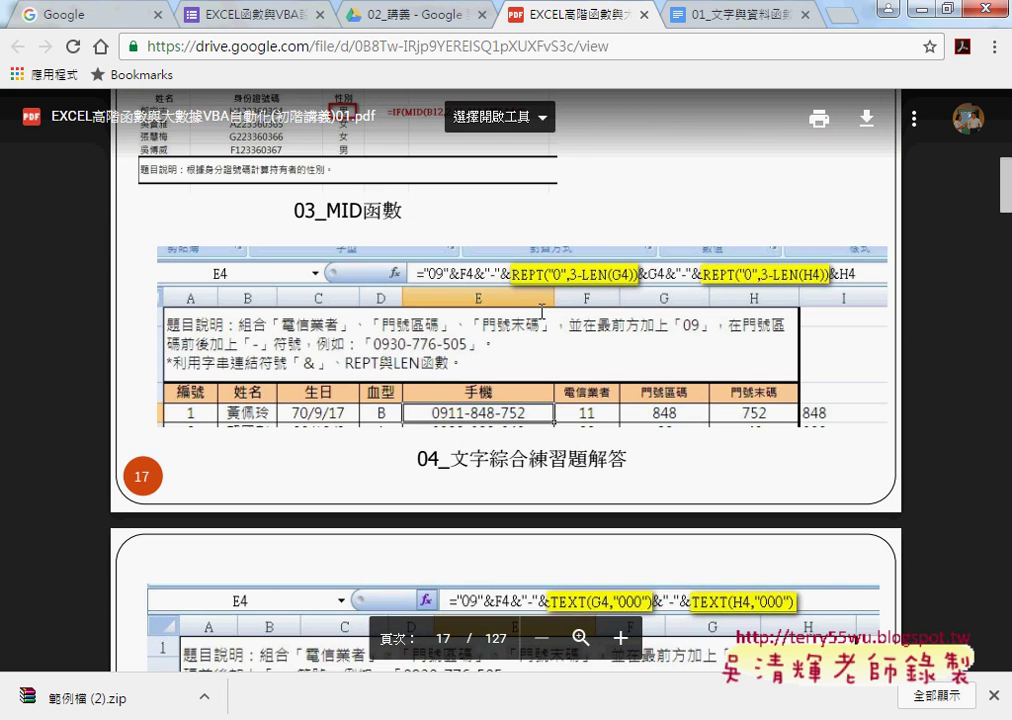
scroll(476, 320, "up", 3)
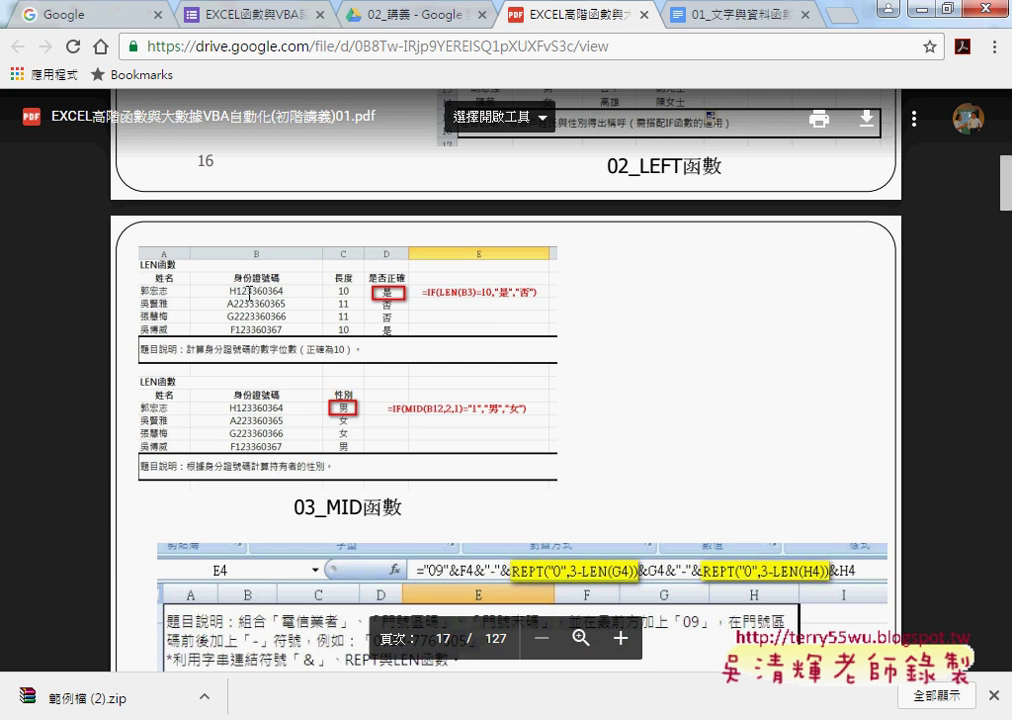
scroll(400, 340, "down", 3)
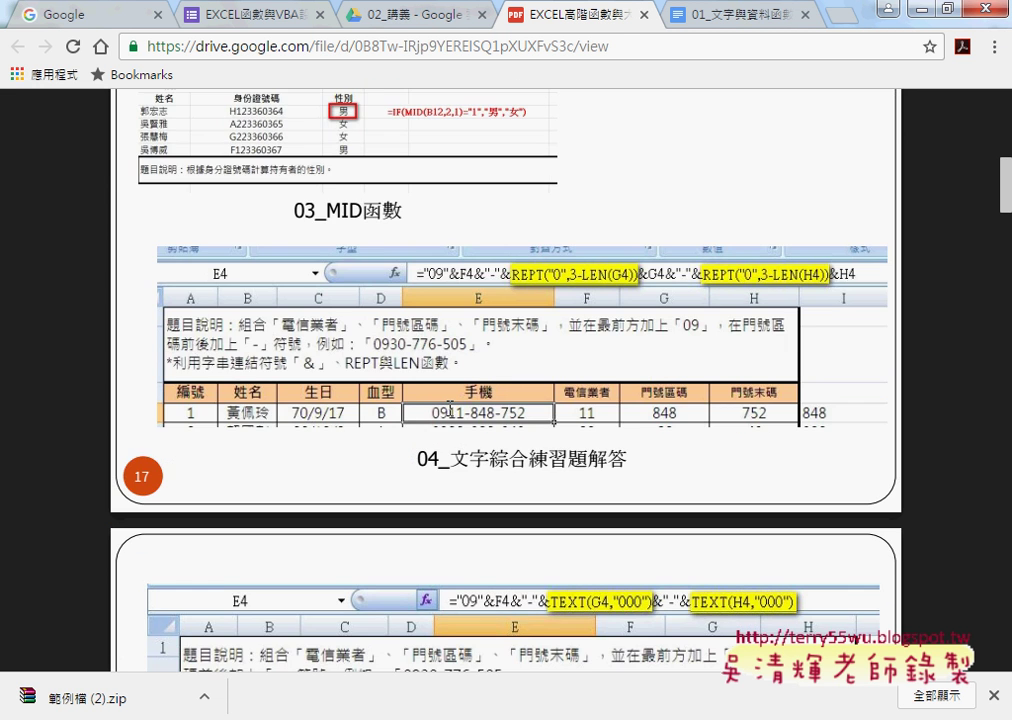
scroll(450, 408, "up", 2)
scroll(450, 408, "up", 4)
scroll(454, 391, "up", 1)
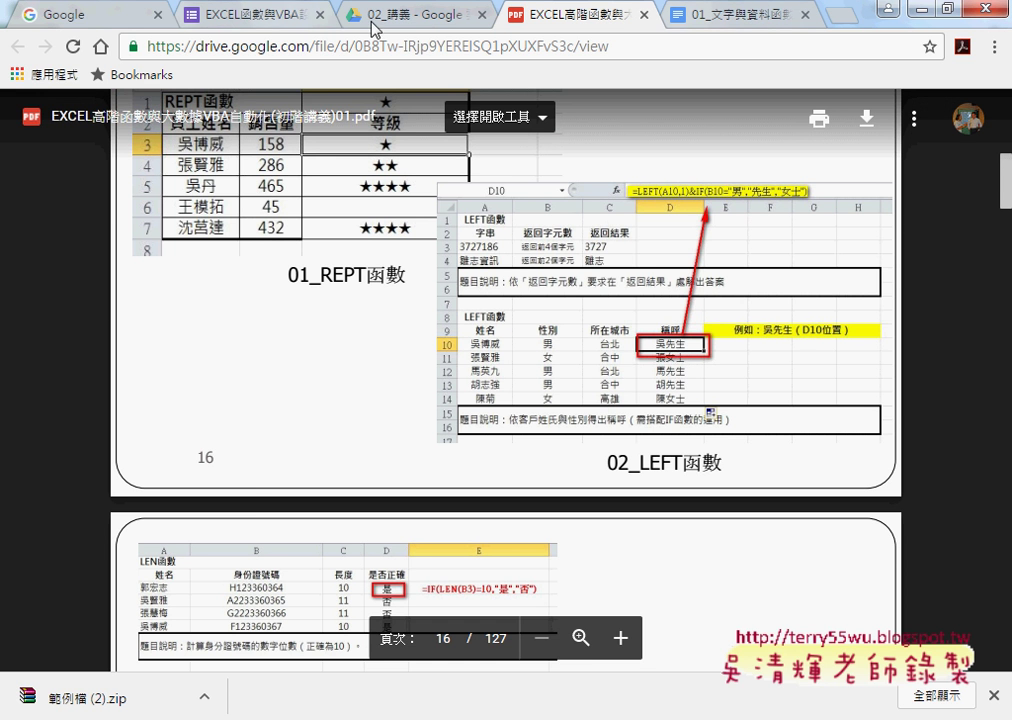
left_click(373, 28)
Step: Browse _雲端白板畫面(2016) > 01_文字與資料函數 and open the 01_文字與資料函數程式碼 document
left_click(30, 116)
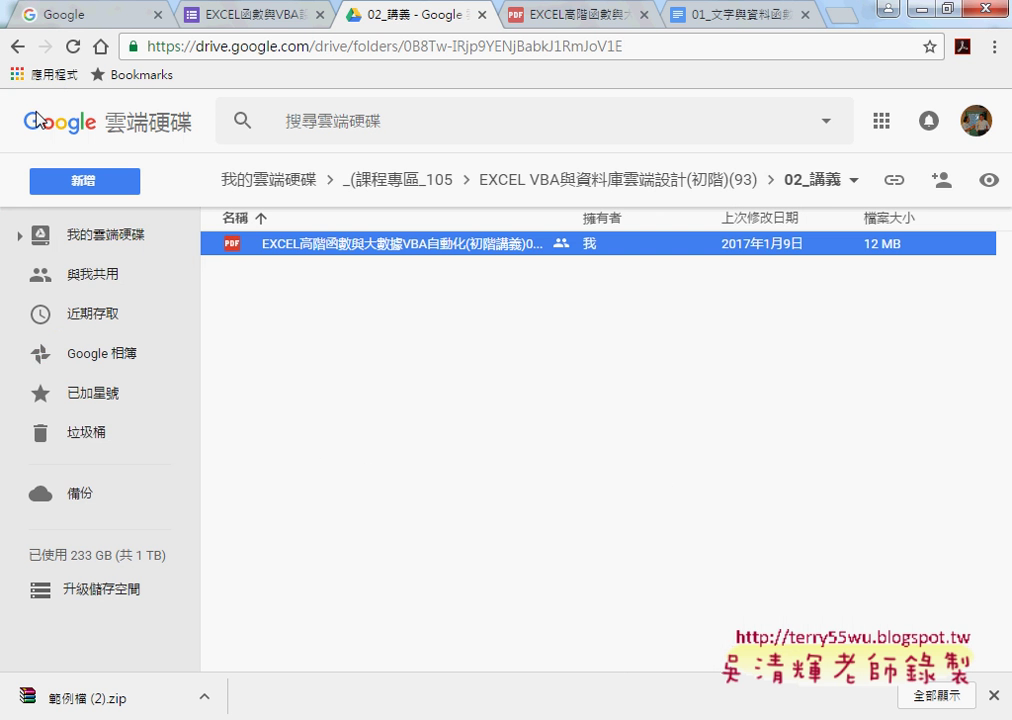
left_click(722, 185)
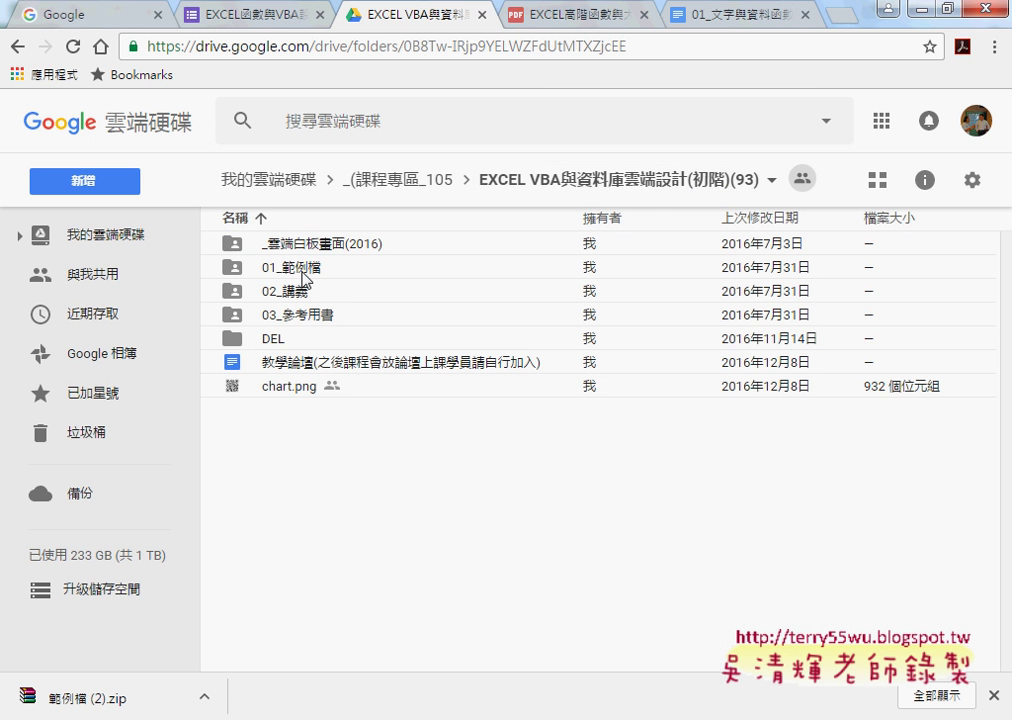
double_click(358, 244)
left_click(337, 250)
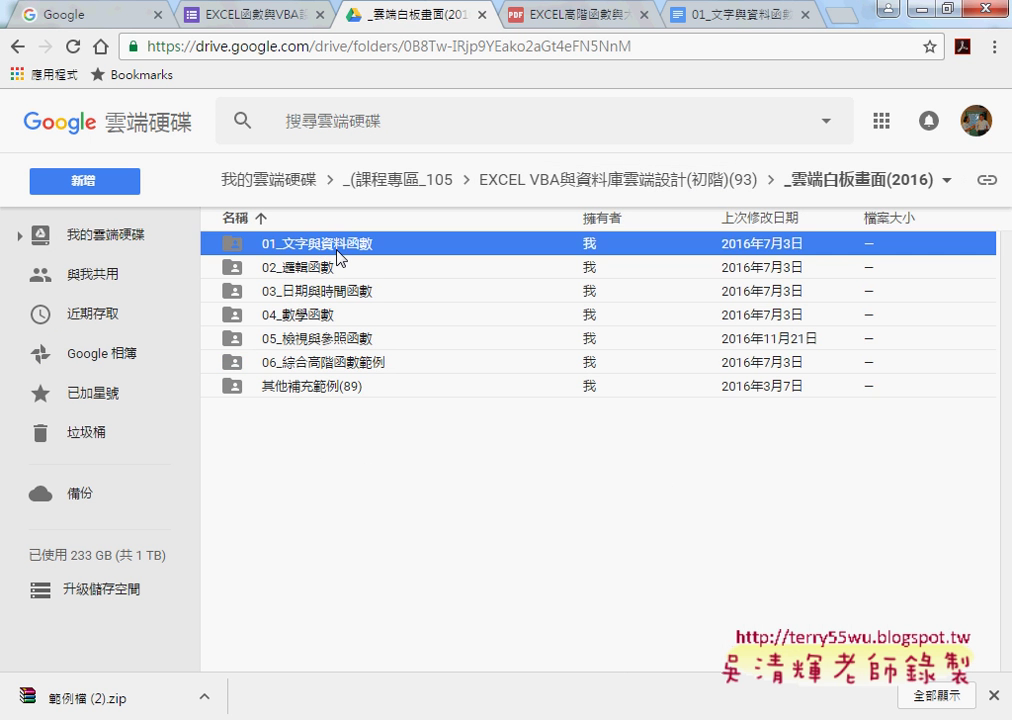
double_click(338, 252)
left_click(335, 272)
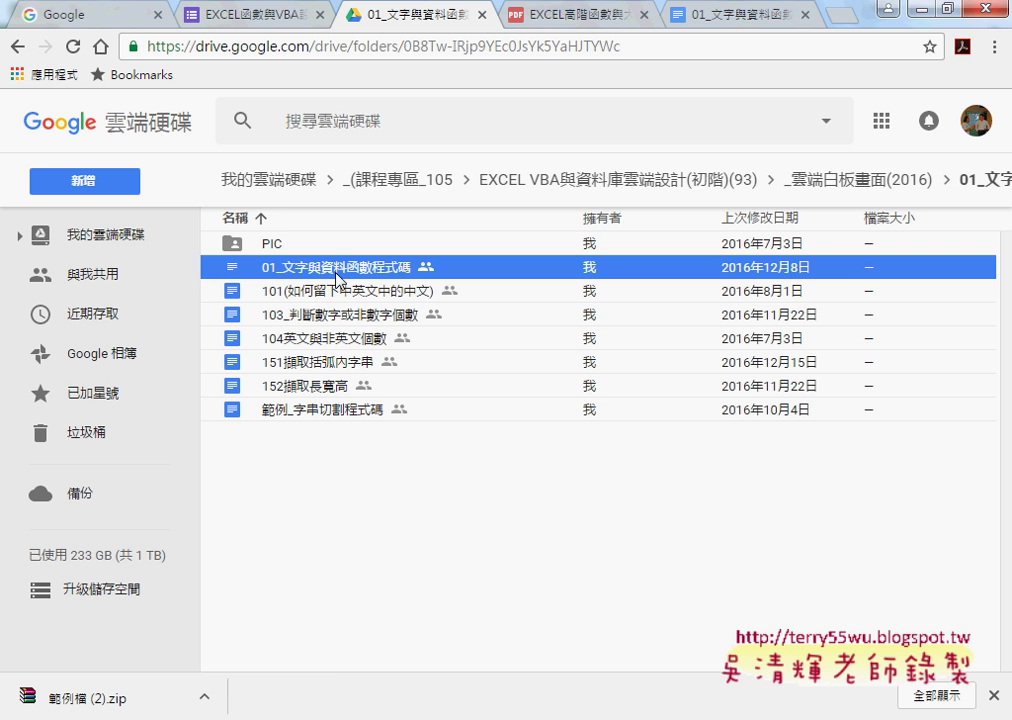
double_click(337, 279)
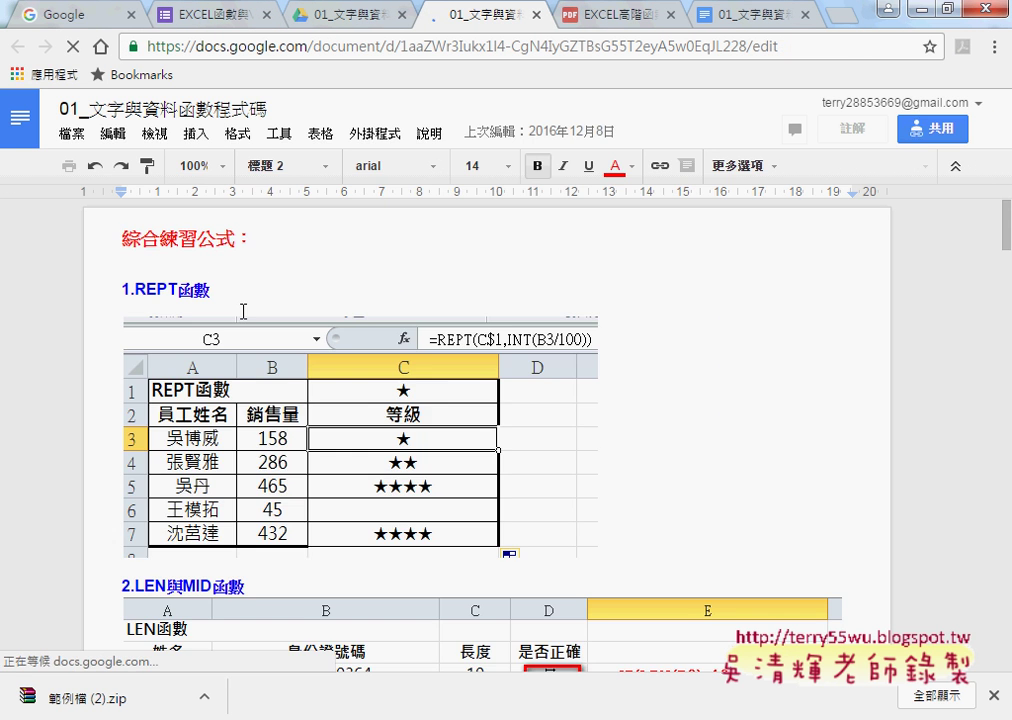
Step: Scroll to section 3.LEFT與IF函數 showing =LEFT(A10,1)&IF(B10="男","先生","女士")
scroll(273, 336, "down", 5)
scroll(271, 275, "down", 5)
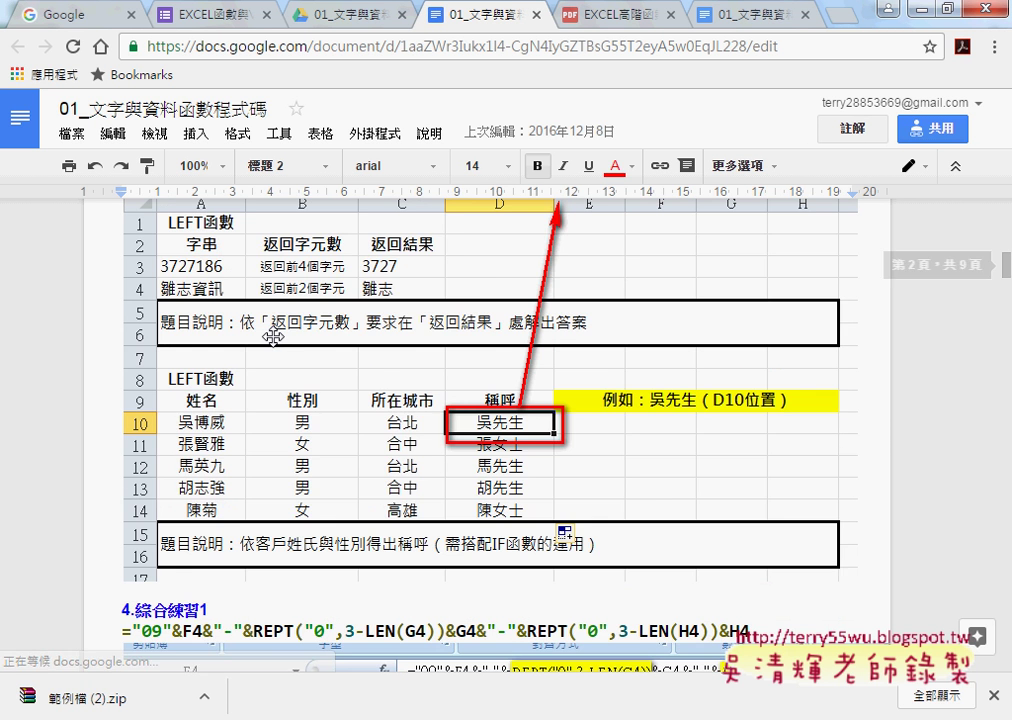
scroll(271, 272, "down", 3)
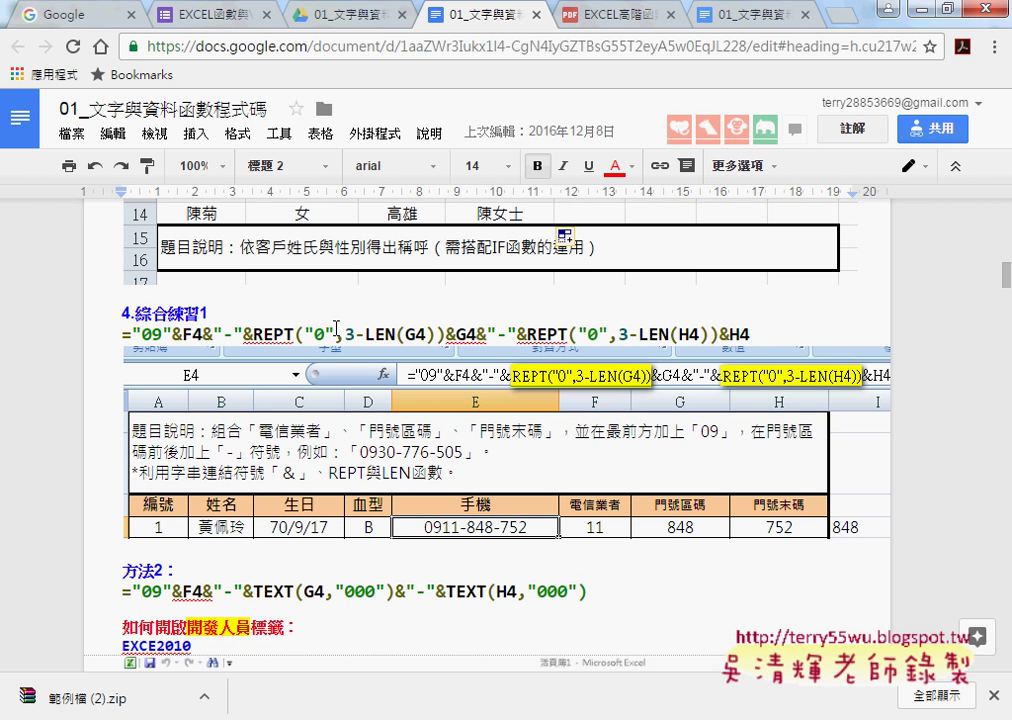
left_click_drag(122, 313, 210, 316)
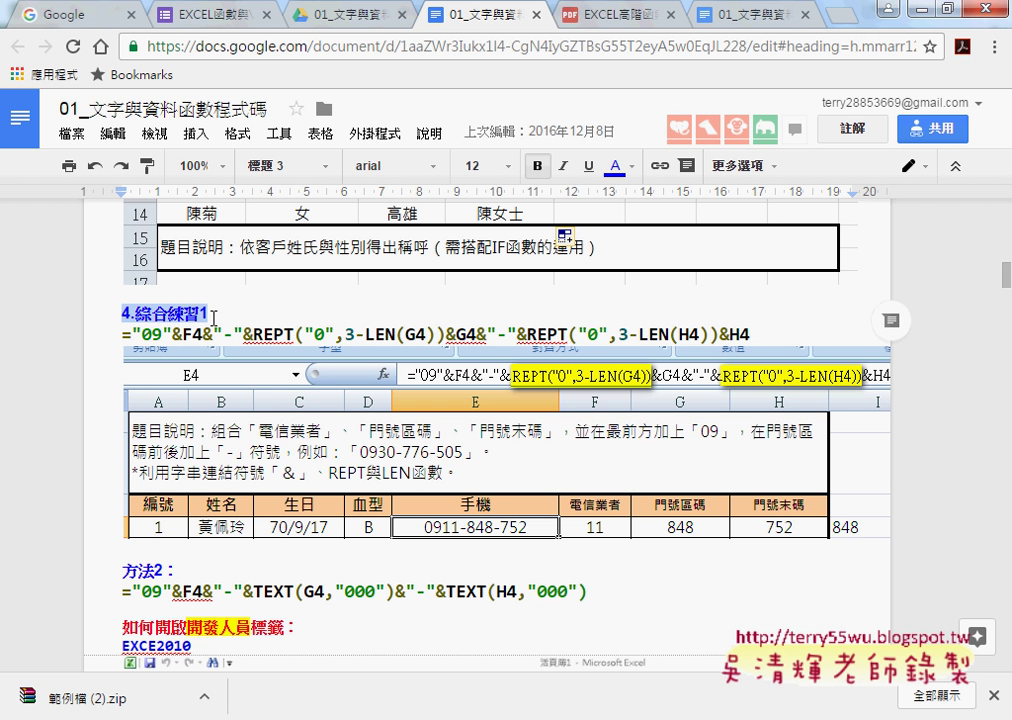
scroll(213, 318, "up", 1)
scroll(216, 319, "up", 3)
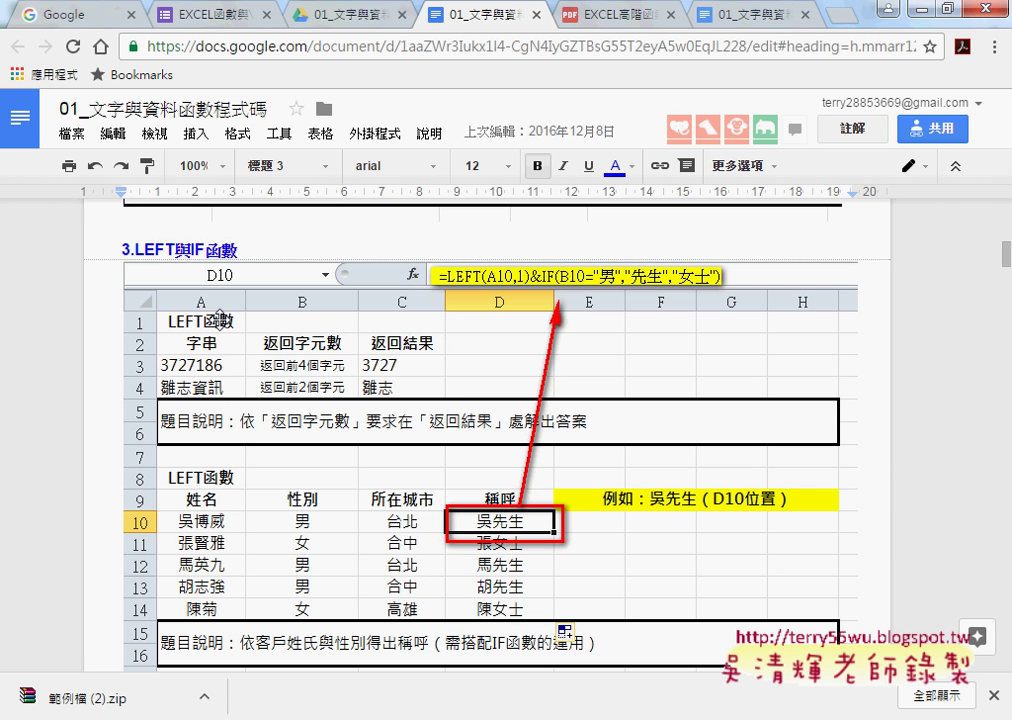